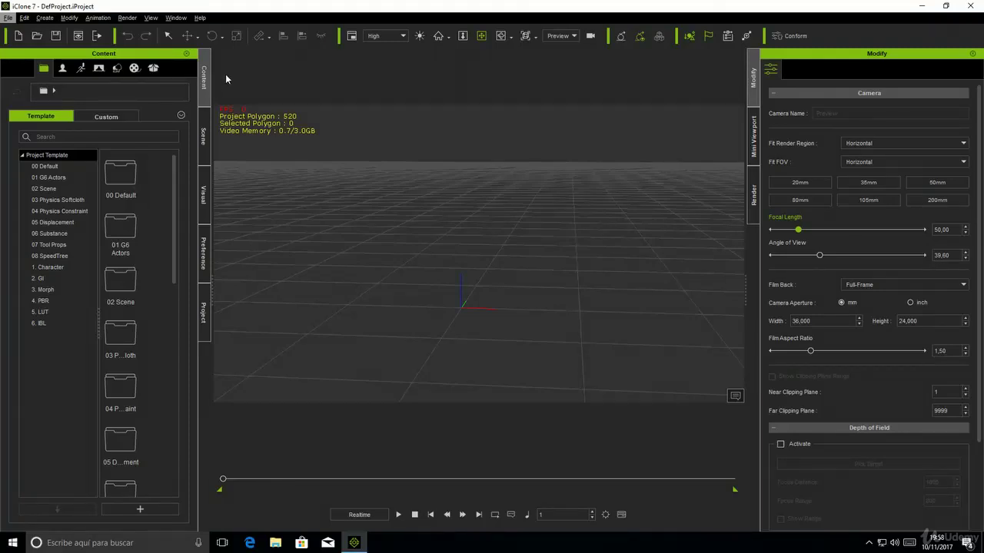
Step: Glance at the Modify menu, then show the Custom project templates in the Content panel
left_click(68, 18)
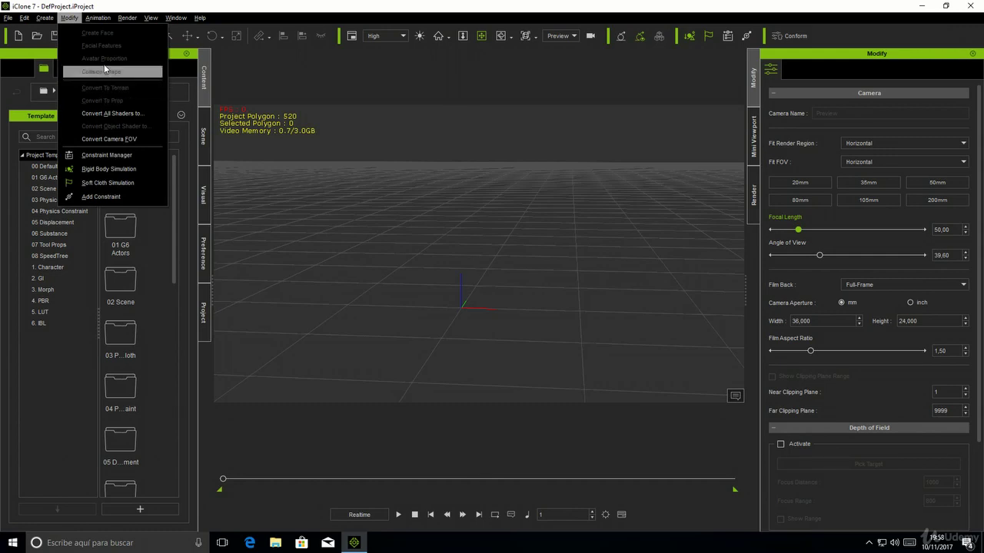
left_click(248, 92)
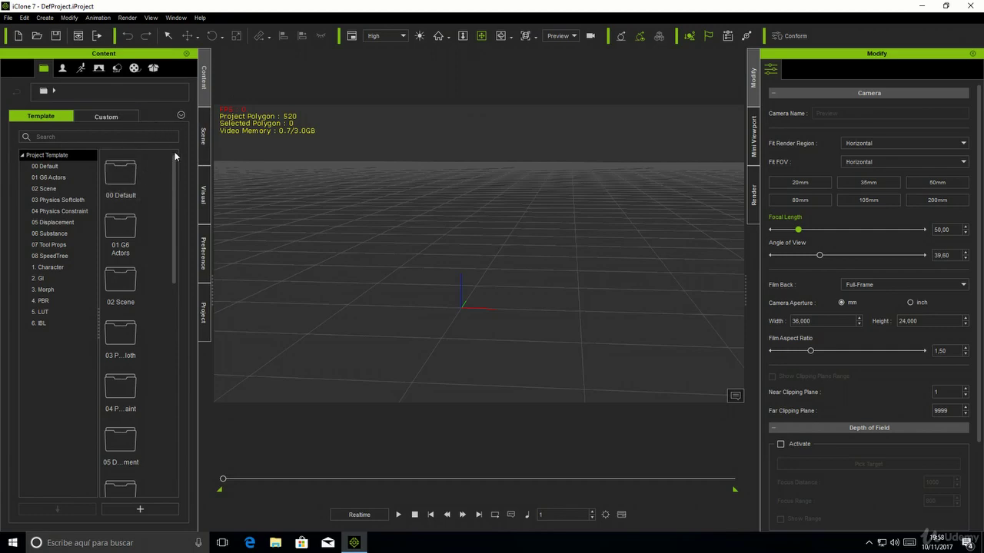
left_click(108, 115)
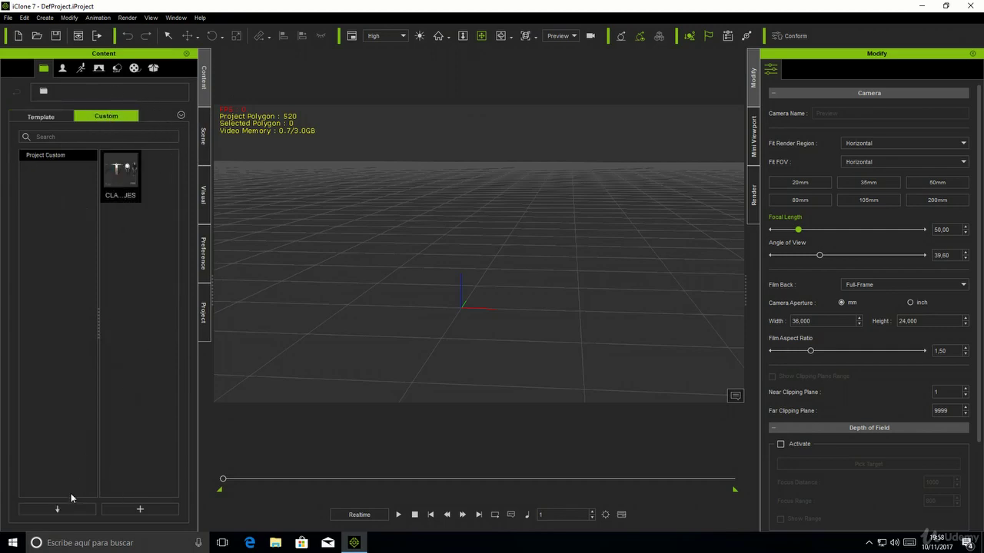
Step: Load the CLASES DE PERSONAJES project and orbit the camera to a lower angle
left_click(57, 509)
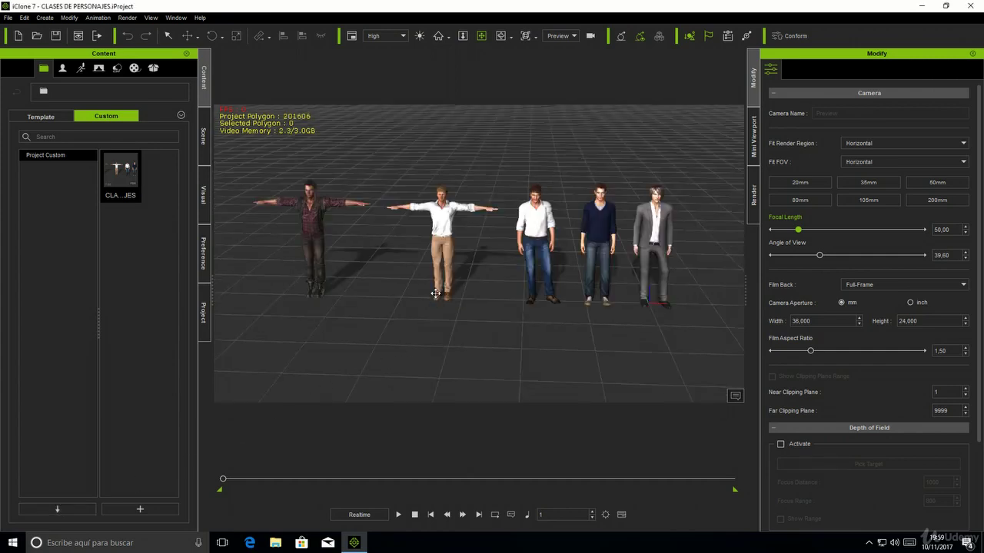
right_click_drag(435, 293, 441, 244)
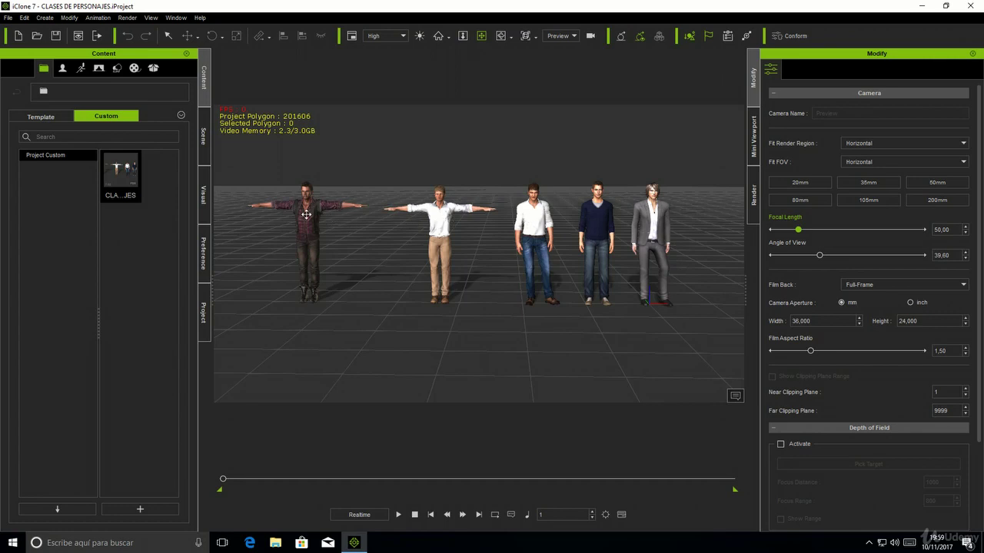
Step: Select Christian_CC, Mason, Chuck and Trey in turn to view their Avatar settings
left_click(437, 214)
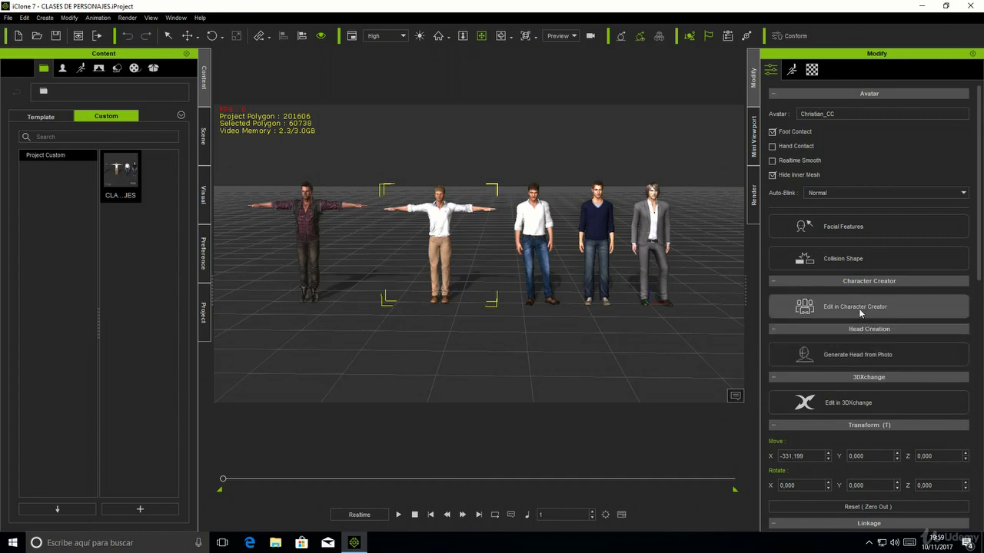
left_click(539, 229)
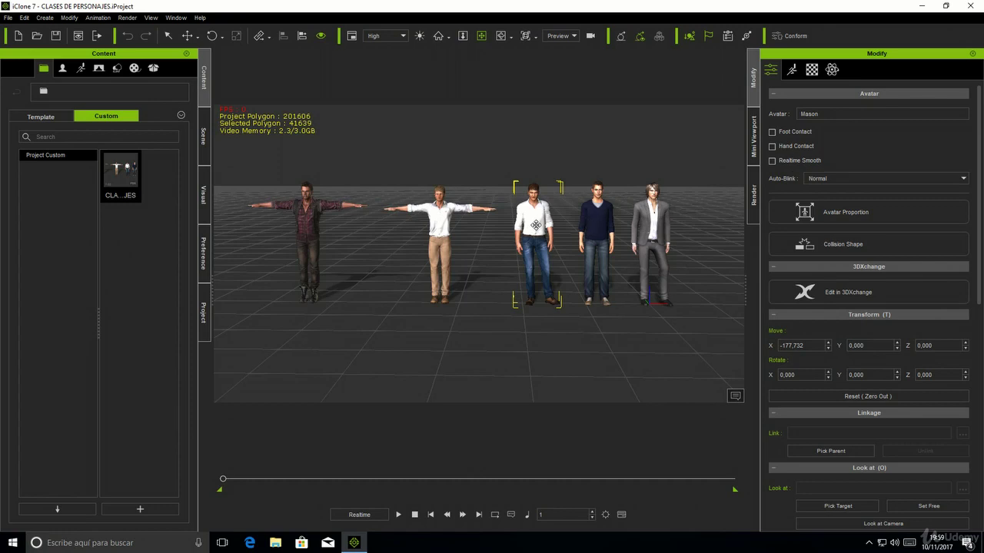
left_click(605, 220)
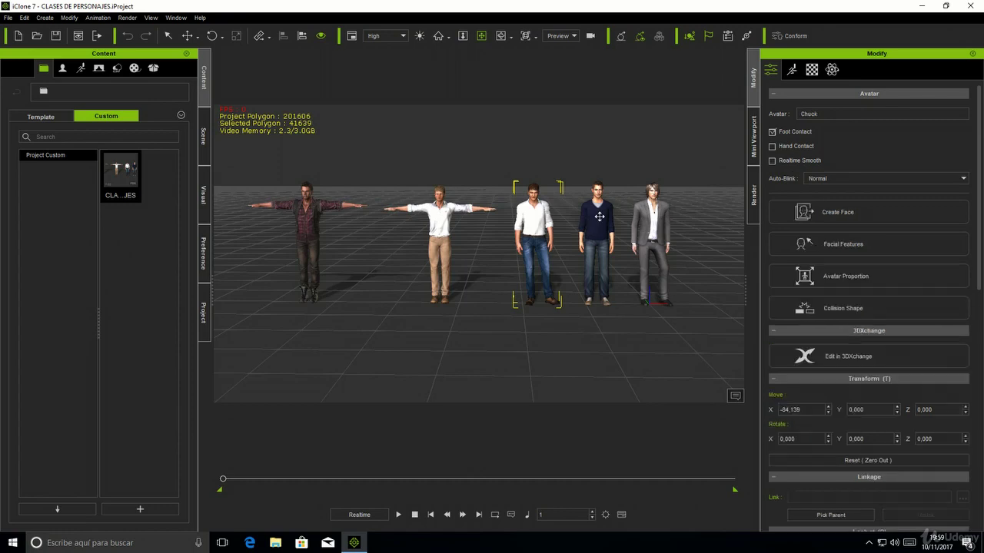
left_click(652, 222)
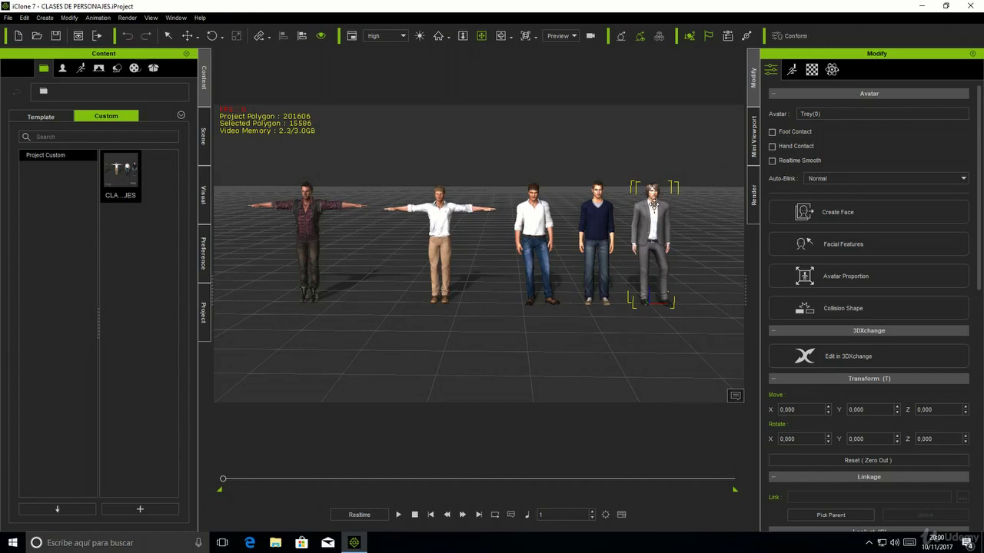
Step: Frame the grey-suited Trey and zoom in close on the characters' heads
left_click(437, 35)
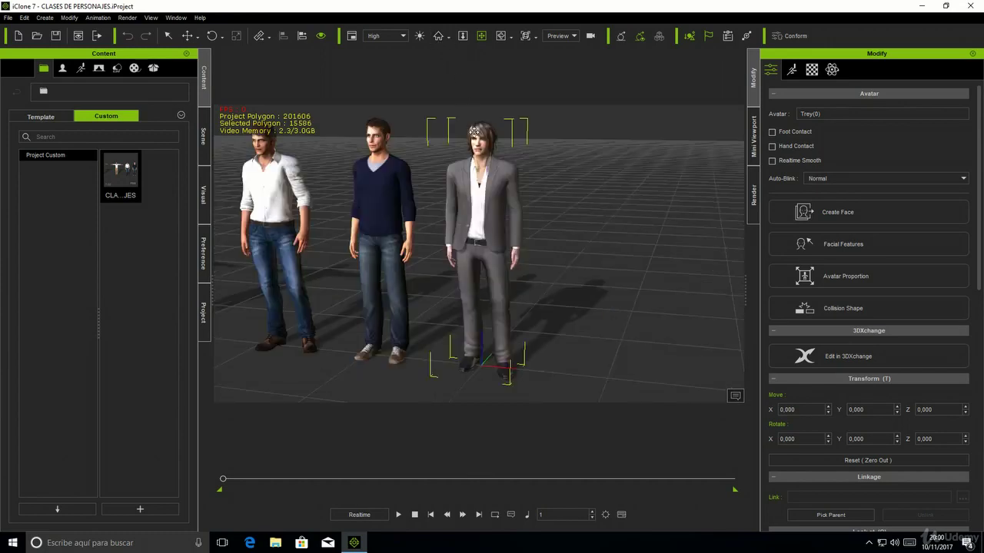
scroll(484, 146, "up", 2)
scroll(538, 173, "up", 1)
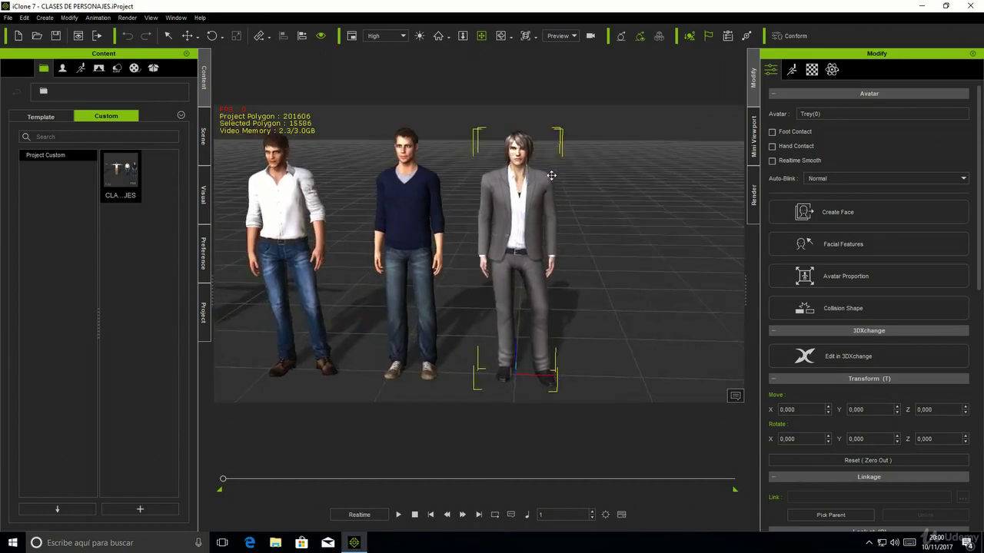
scroll(567, 182, "up", 1)
scroll(573, 194, "up", 1)
scroll(561, 215, "up", 1)
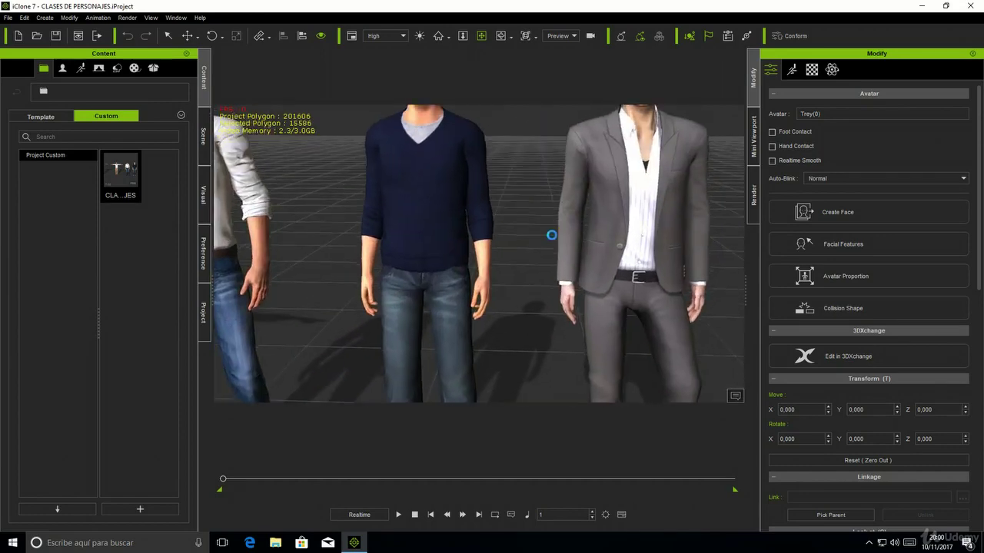
middle_click_drag(551, 235, 545, 264)
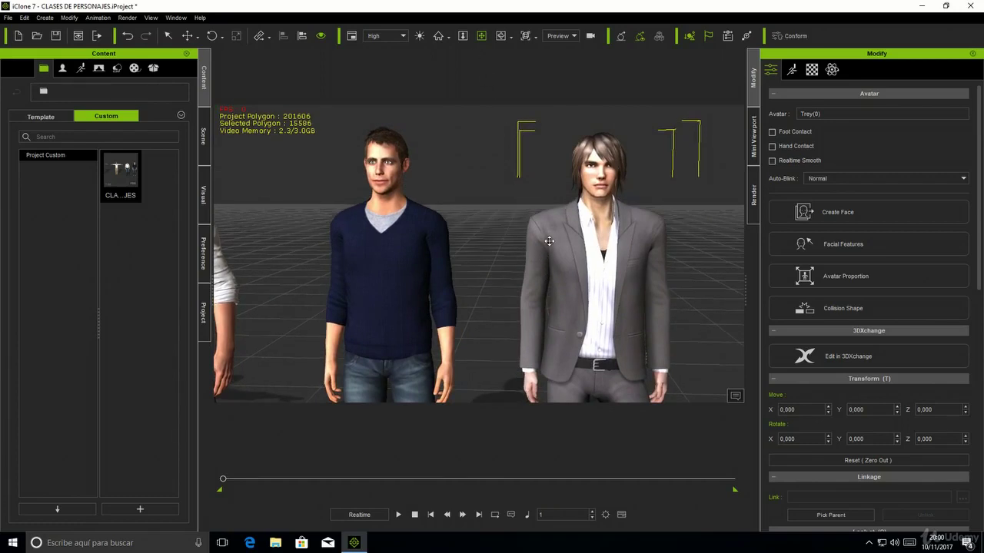
scroll(550, 240, "up", 1)
middle_click_drag(553, 242, 664, 242)
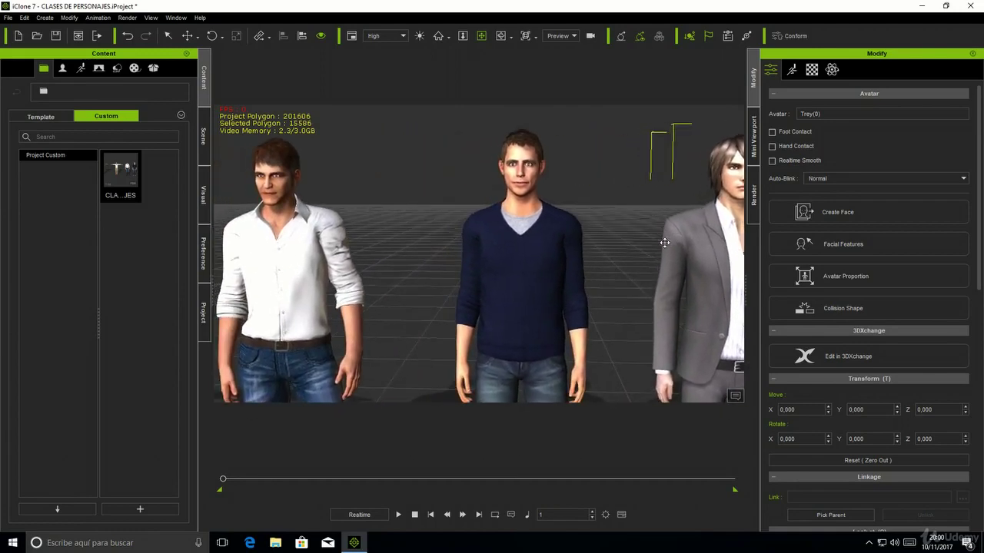
mouse_move(575, 259)
middle_mouse_down()
mouse_move(540, 257)
mouse_move(650, 254)
middle_mouse_up()
Step: Select Chuck, Mason, Christian_CC and Zane in turn, panning along the line-up
left_click(563, 251)
left_click(471, 253)
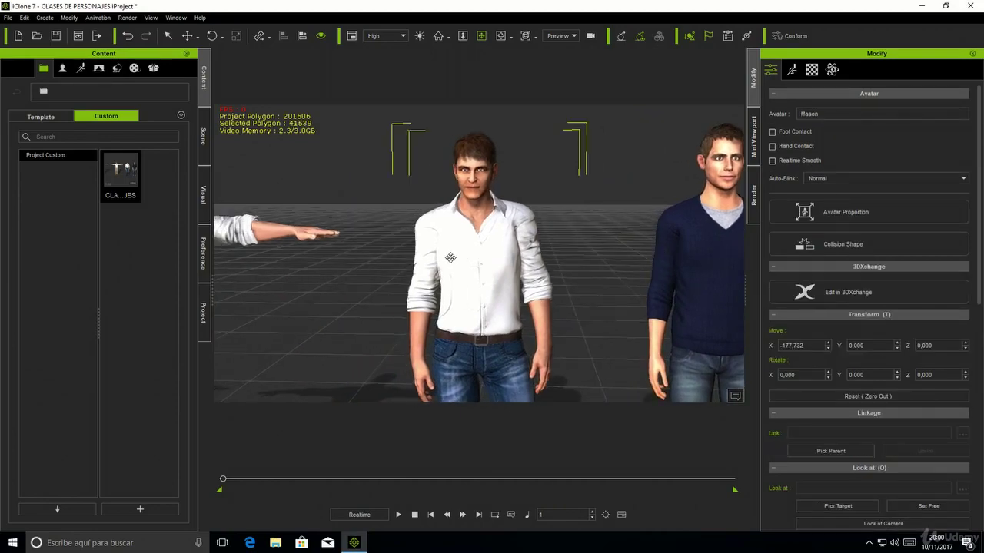
middle_click_drag(493, 258, 694, 254)
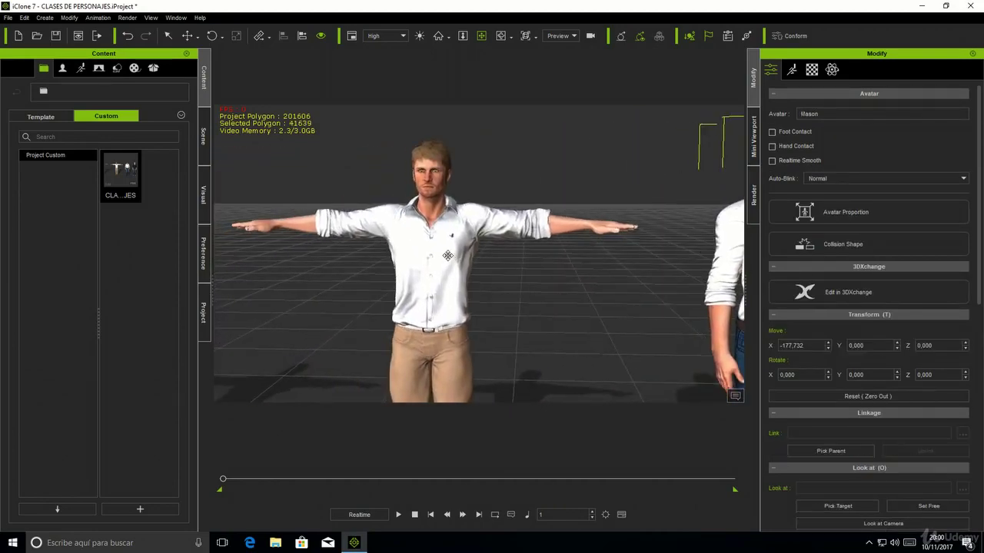
left_click(447, 256)
mouse_move(416, 259)
middle_mouse_down()
mouse_move(560, 259)
mouse_move(464, 251)
mouse_move(592, 260)
middle_mouse_up()
left_click(439, 256)
middle_click_drag(497, 264, 532, 259)
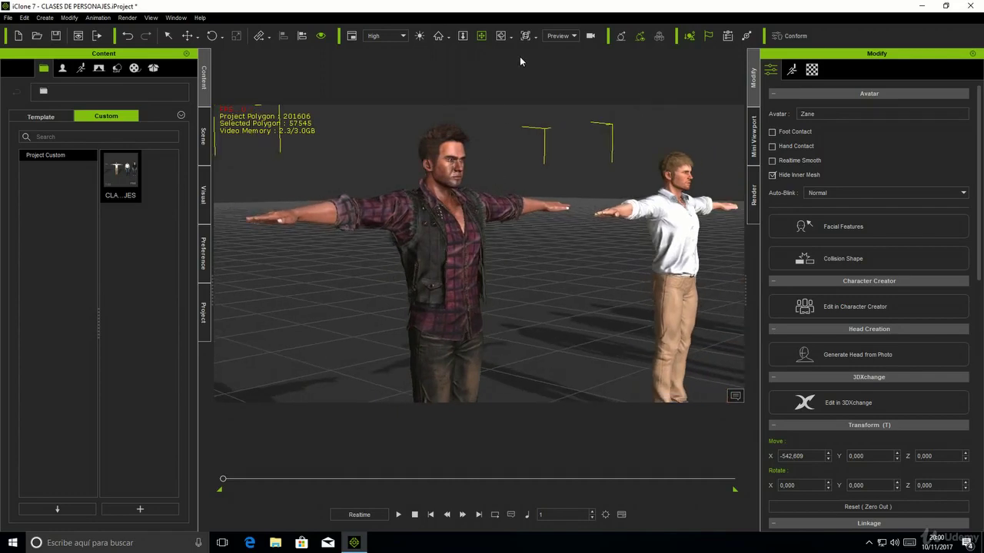
Step: Switch the camera to the Face view and orbit to a three-quarter view of Zane
left_click(533, 36)
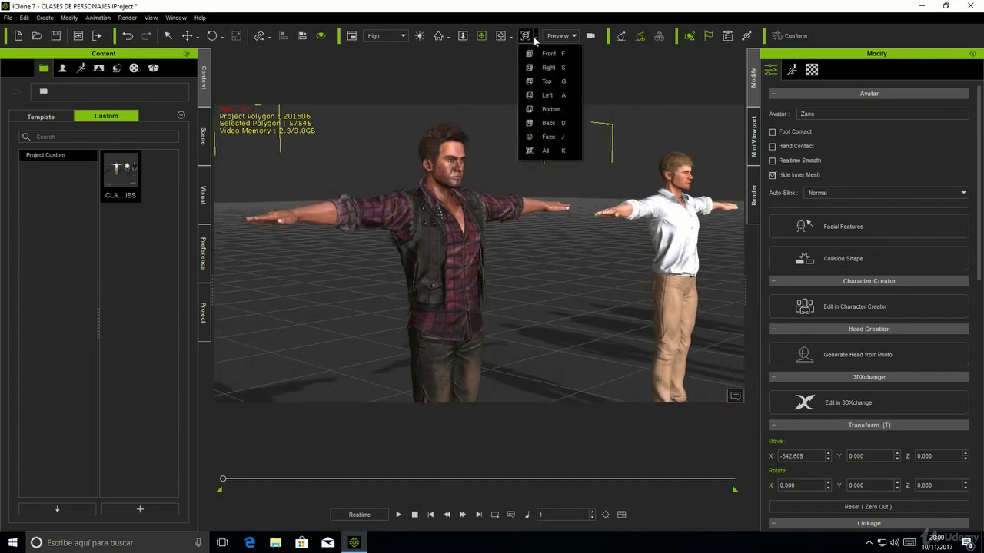
left_click(543, 132)
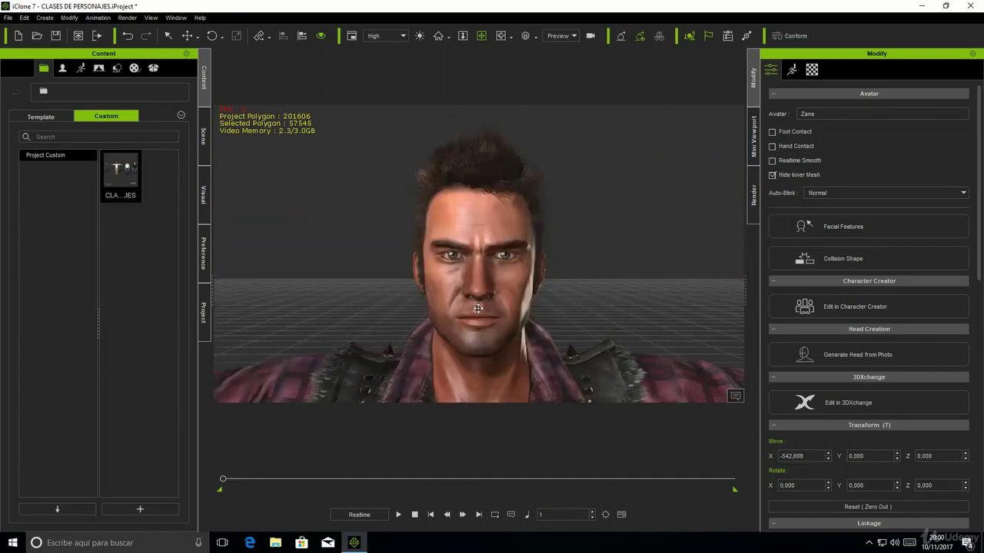
mouse_move(478, 308)
middle_mouse_down()
mouse_move(615, 285)
mouse_move(574, 276)
middle_mouse_up()
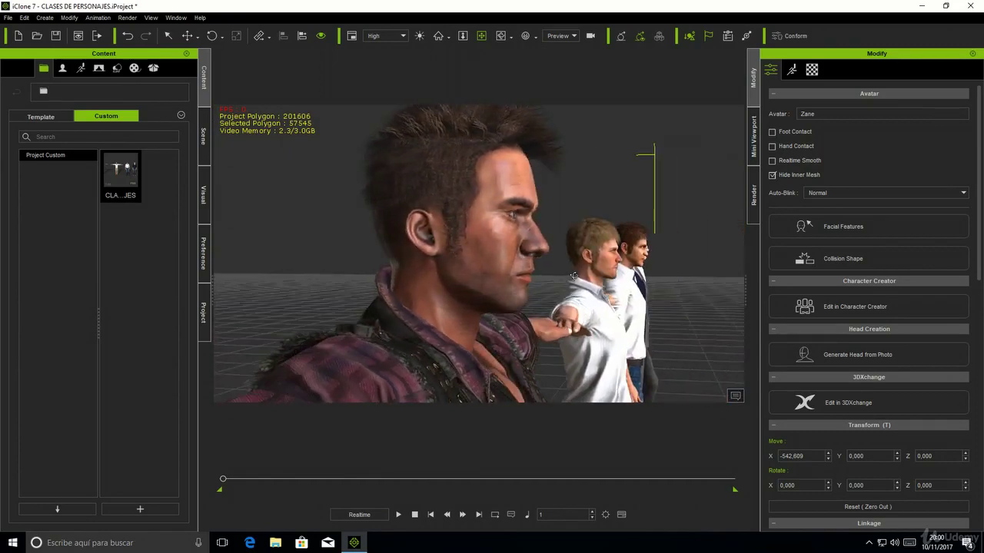
Step: Select Christian_CC and inspect his face in a three-quarter close-up
left_click(602, 252)
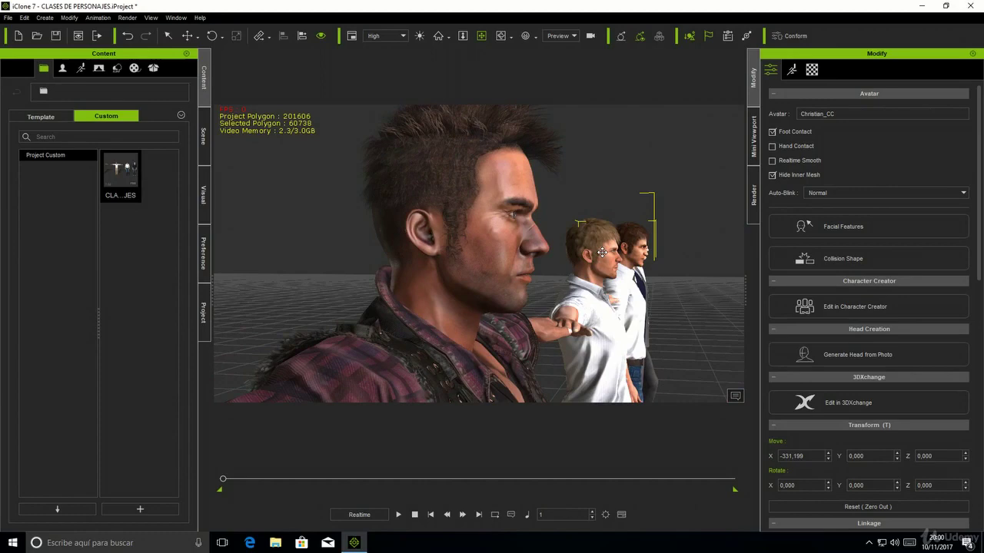
left_click(522, 38)
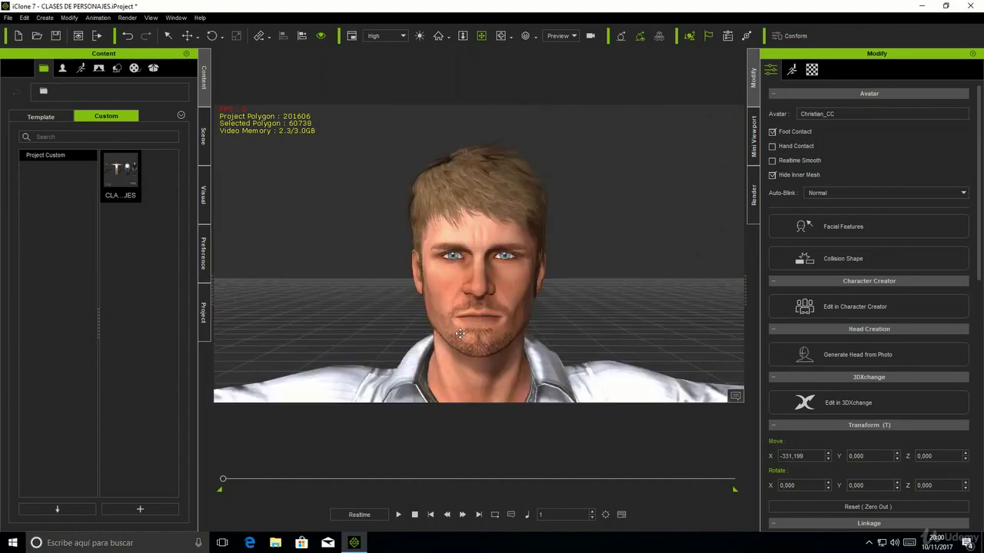
middle_click_drag(458, 335, 457, 311)
mouse_move(457, 311)
right_mouse_down()
mouse_move(644, 314)
mouse_move(415, 319)
mouse_move(489, 314)
right_mouse_up()
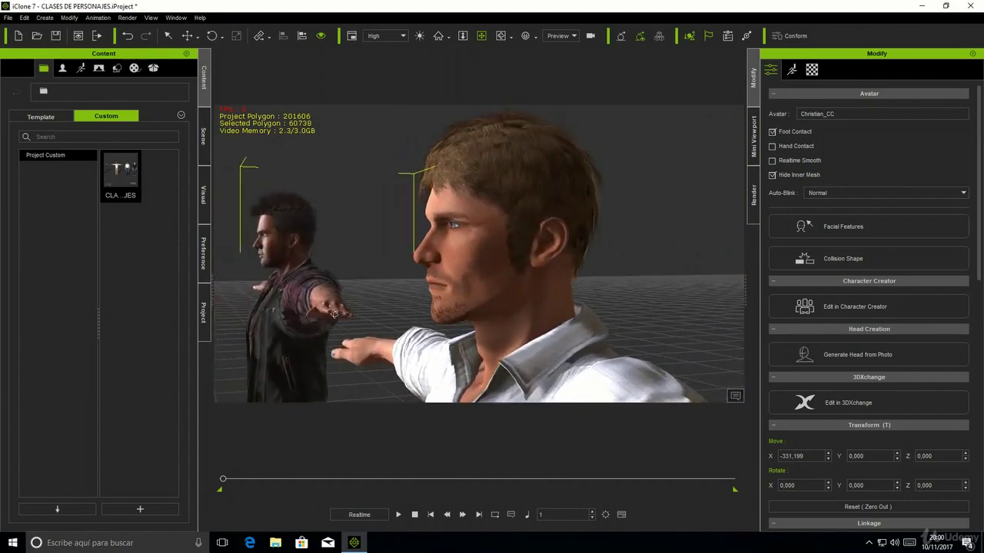
scroll(489, 314, "down", 5)
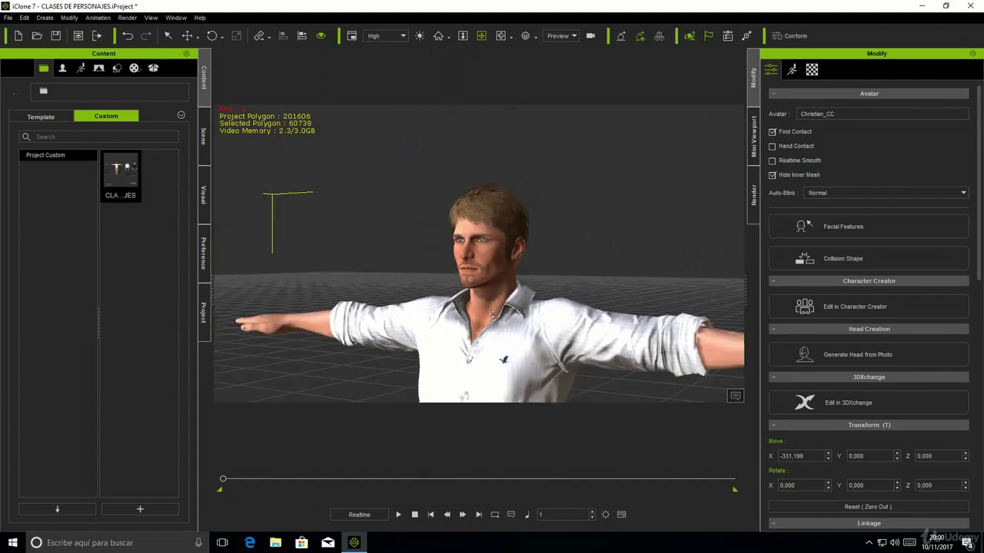
middle_click_drag(489, 314, 375, 298)
mouse_move(375, 298)
right_mouse_down()
mouse_move(530, 301)
mouse_move(401, 327)
right_mouse_up()
Step: Select Mason, Chuck and Trey in turn, orbiting to view each one
left_click(474, 238)
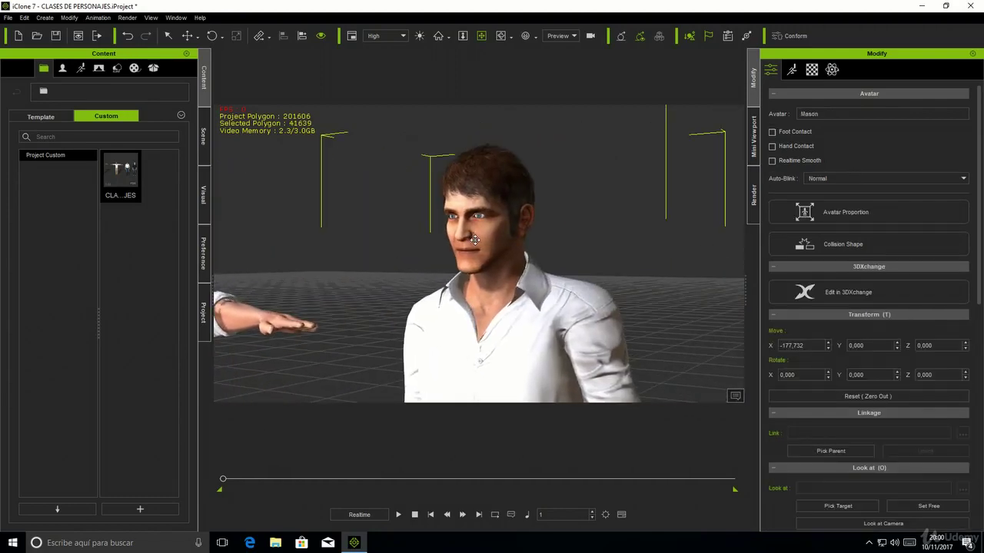
mouse_move(486, 249)
right_mouse_down()
mouse_move(559, 251)
mouse_move(351, 268)
mouse_move(543, 259)
right_mouse_up()
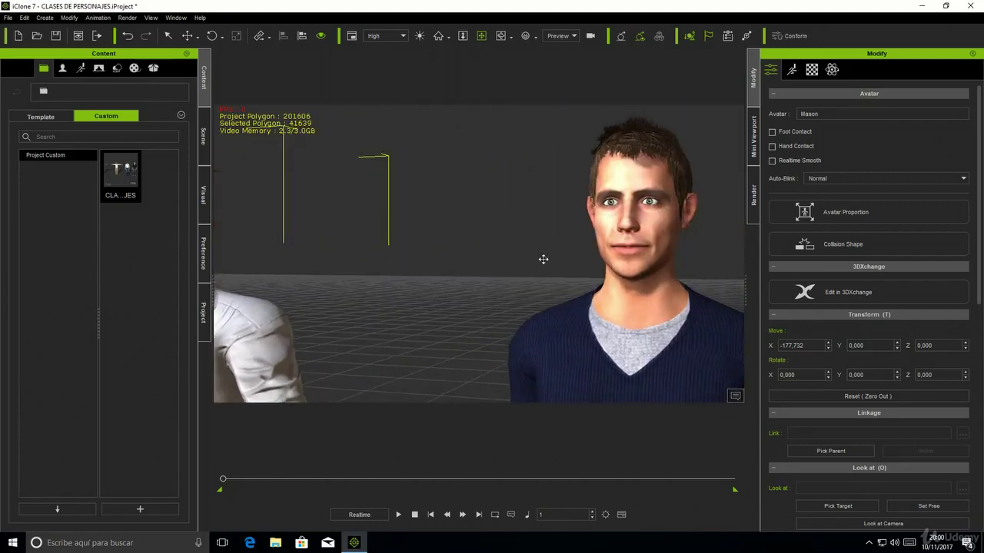
left_click(661, 230)
mouse_move(660, 231)
right_mouse_down()
mouse_move(533, 264)
mouse_move(413, 276)
mouse_move(494, 295)
mouse_move(472, 248)
mouse_move(464, 266)
mouse_move(441, 247)
mouse_move(419, 256)
right_mouse_up()
left_click(494, 295)
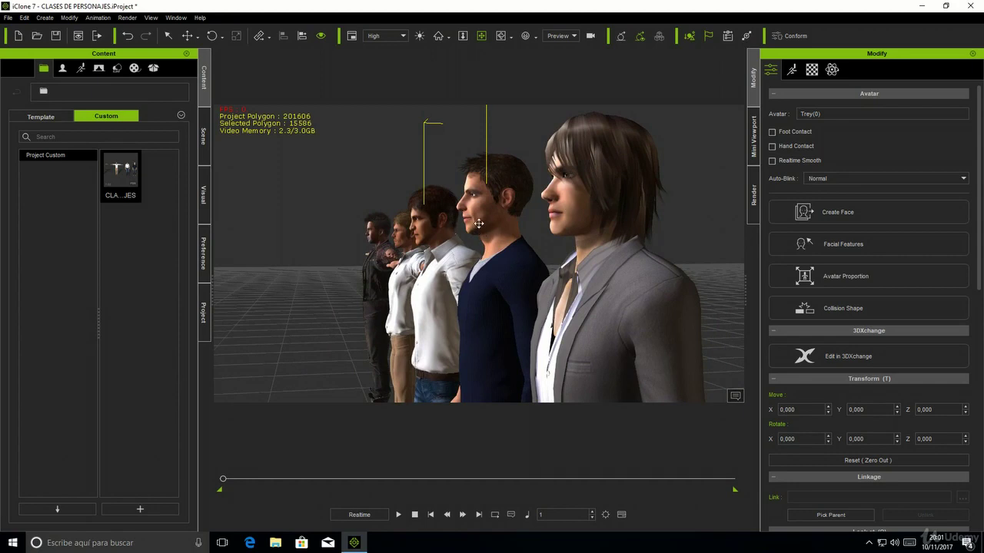
Step: Select Zane and frame his head in a three-quarter face close-up
left_click(379, 238)
left_click(525, 38)
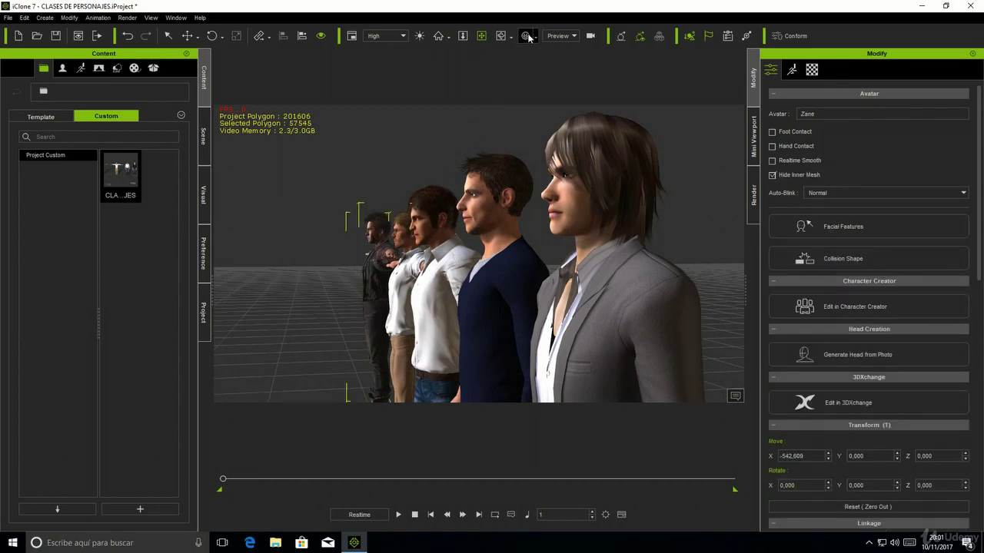
right_click_drag(542, 331, 564, 310)
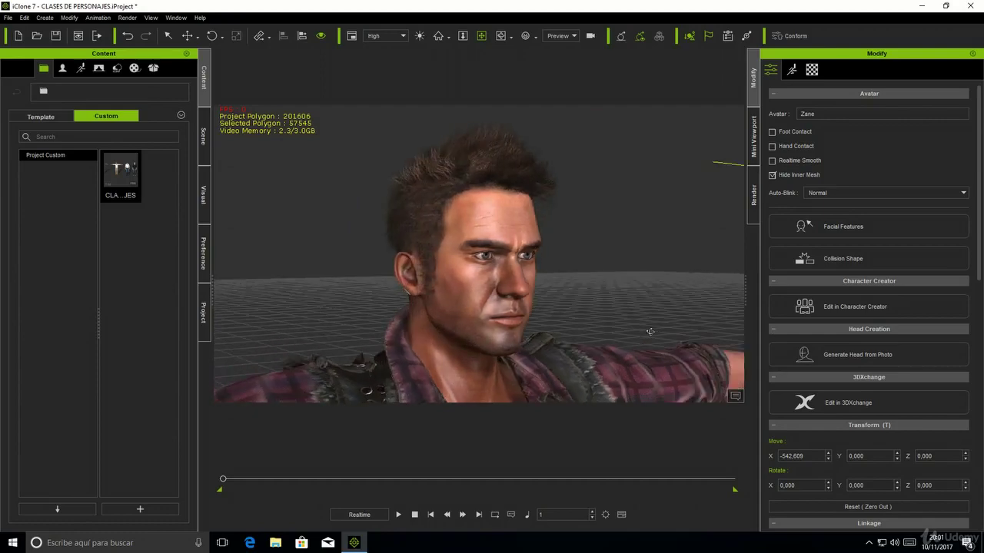
Step: Zoom out and pan until all five characters are fully framed in a row
scroll(564, 311, "down", 5)
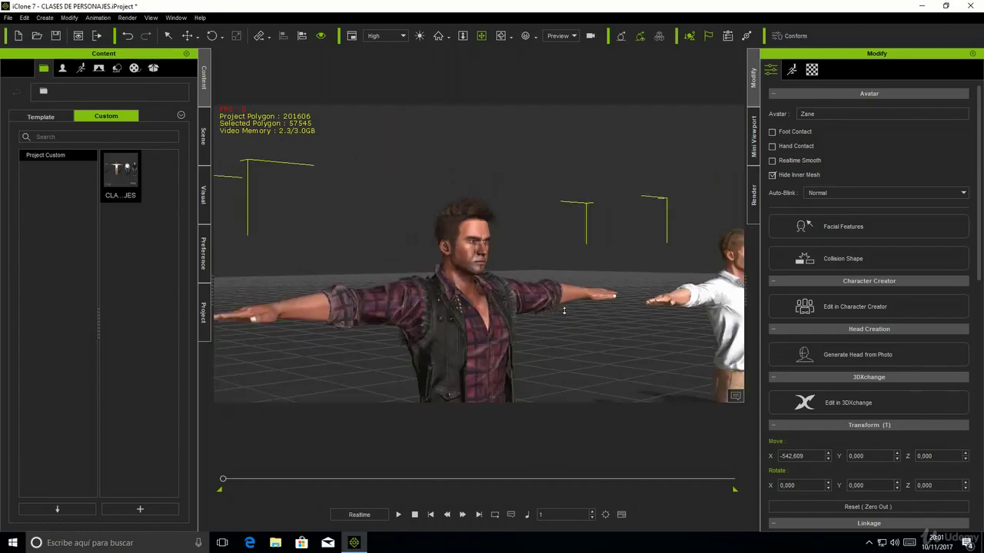
scroll(561, 310, "down", 2)
scroll(562, 310, "down", 1)
middle_click_drag(564, 318, 526, 262)
right_click_drag(526, 262, 551, 296)
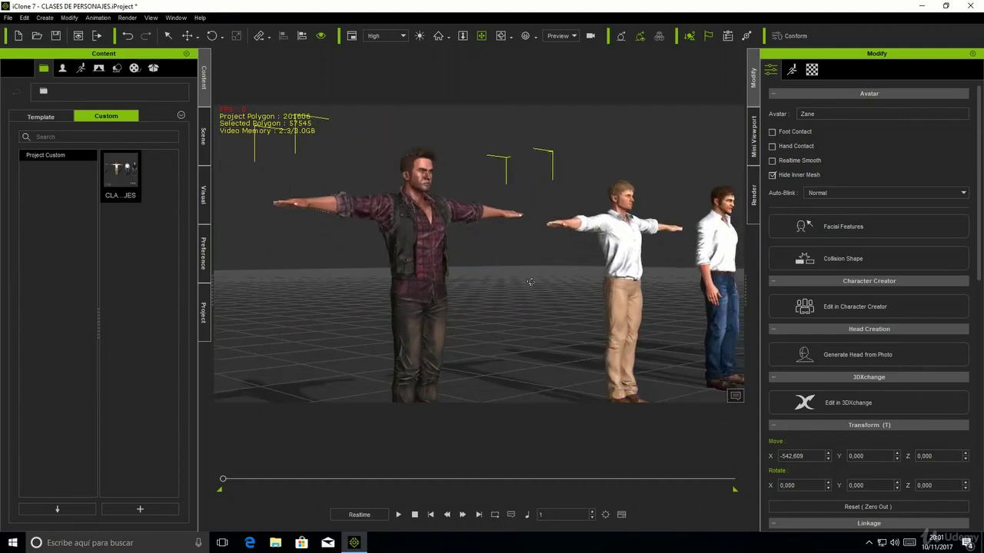
middle_click_drag(552, 296, 459, 279)
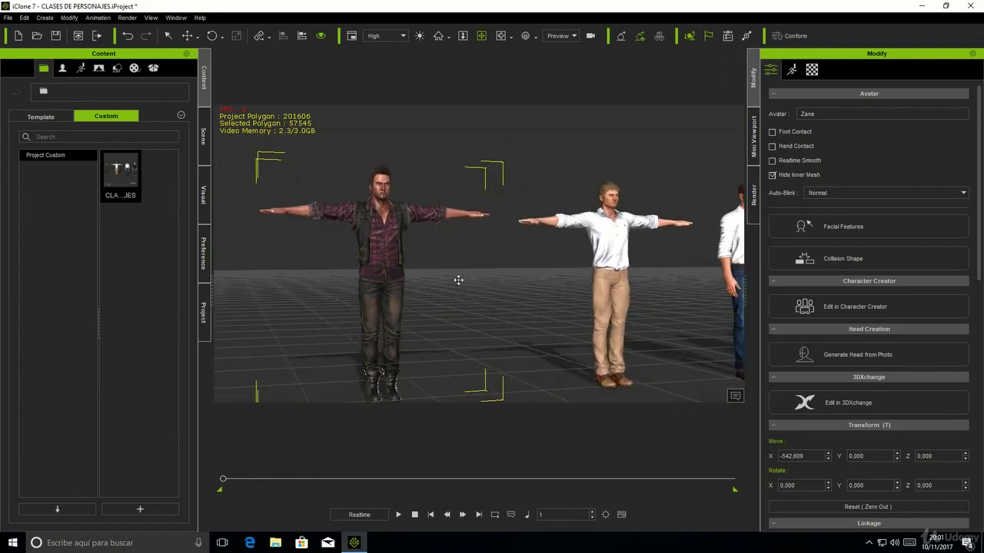
scroll(455, 280, "down", 2)
scroll(483, 284, "down", 2)
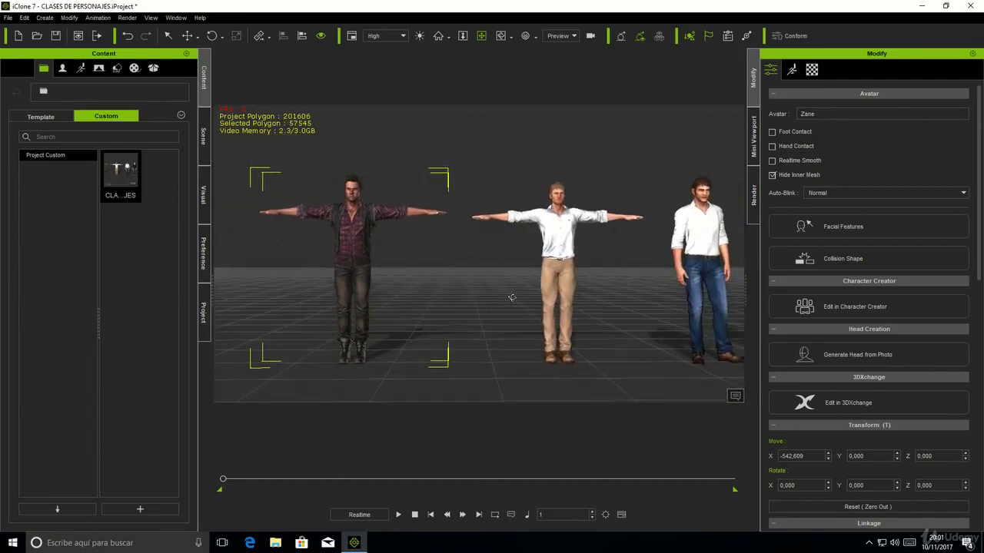
middle_click_drag(597, 295, 449, 298)
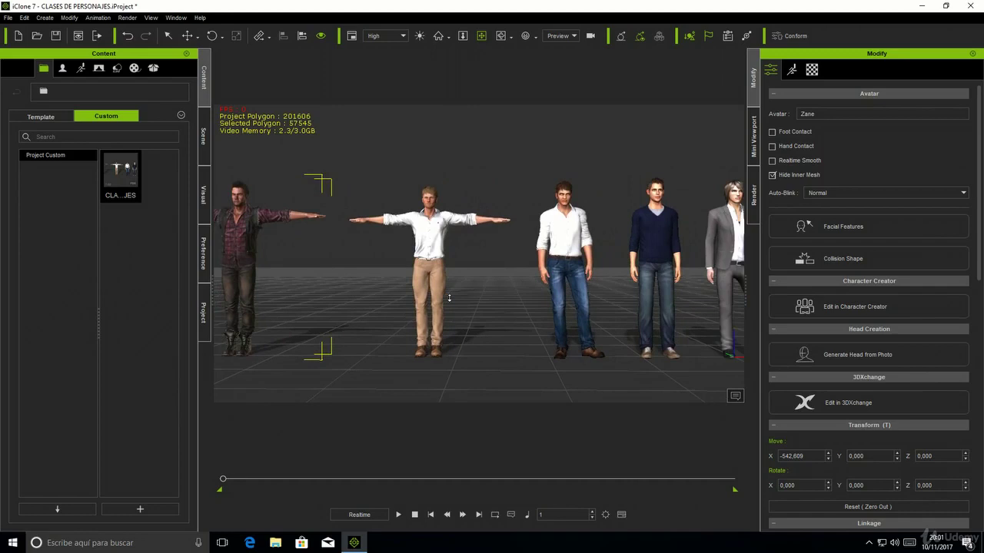
scroll(449, 298, "down", 2)
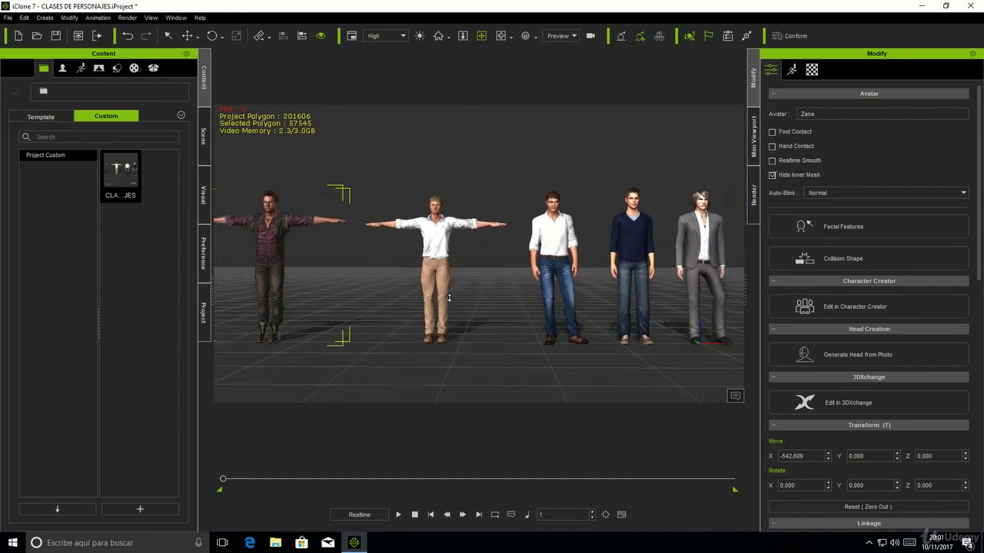
scroll(449, 298, "down", 1)
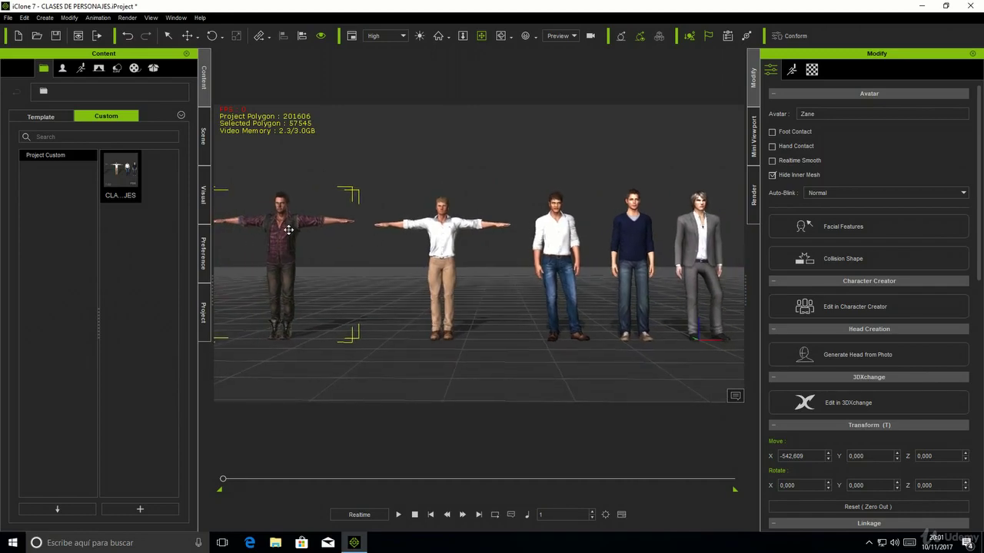
middle_click_drag(283, 228, 291, 229)
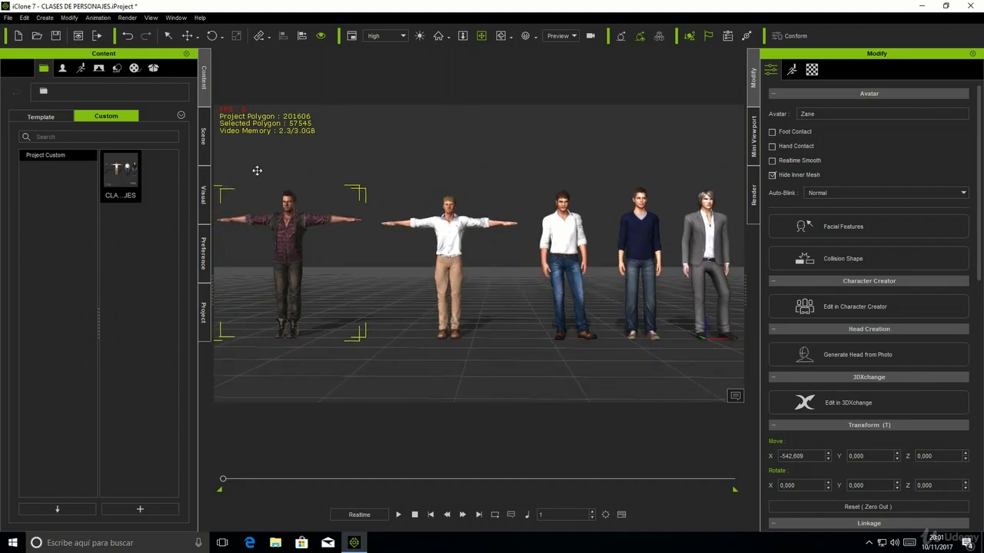
Step: Review the Modify menu's tools, then click empty space to close it and deselect everything
left_click(69, 17)
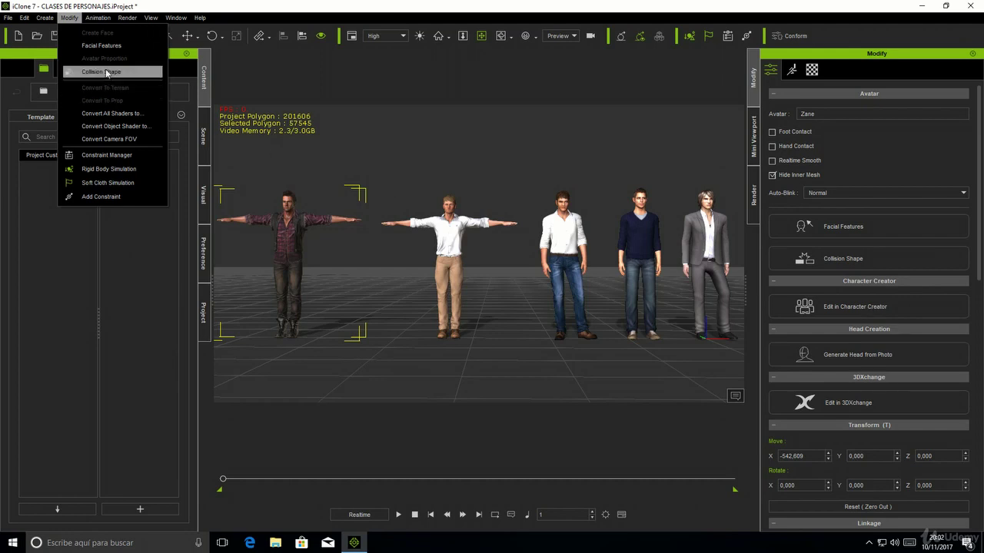
left_click(453, 224)
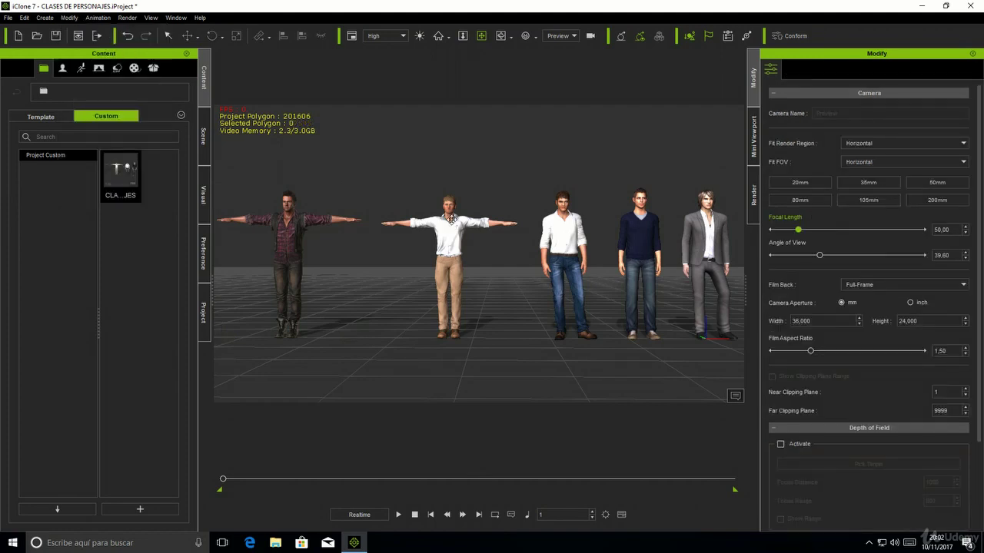
Step: Select the whole Christian_CC avatar in the Scene list and collapse his body parts
left_click(168, 35)
left_click(455, 240)
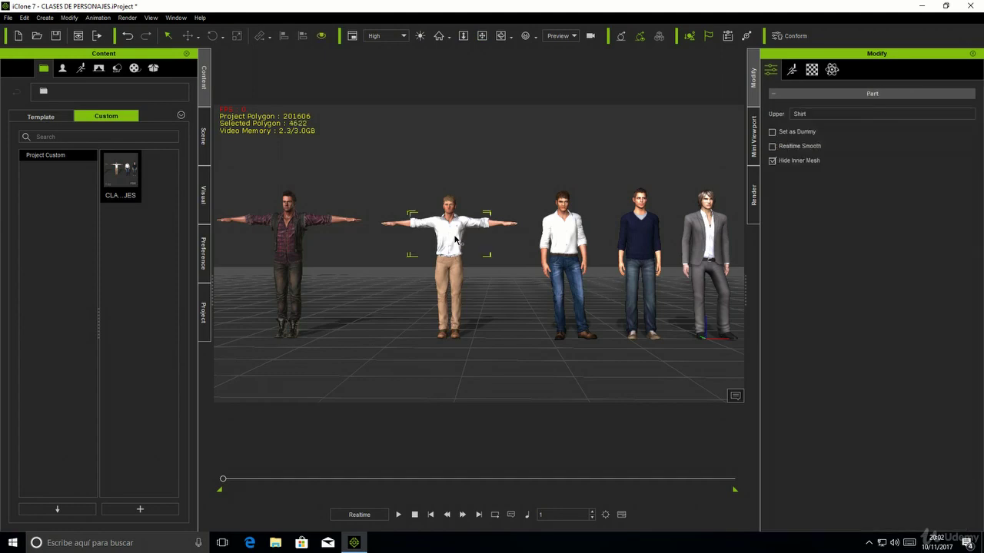
left_click(205, 138)
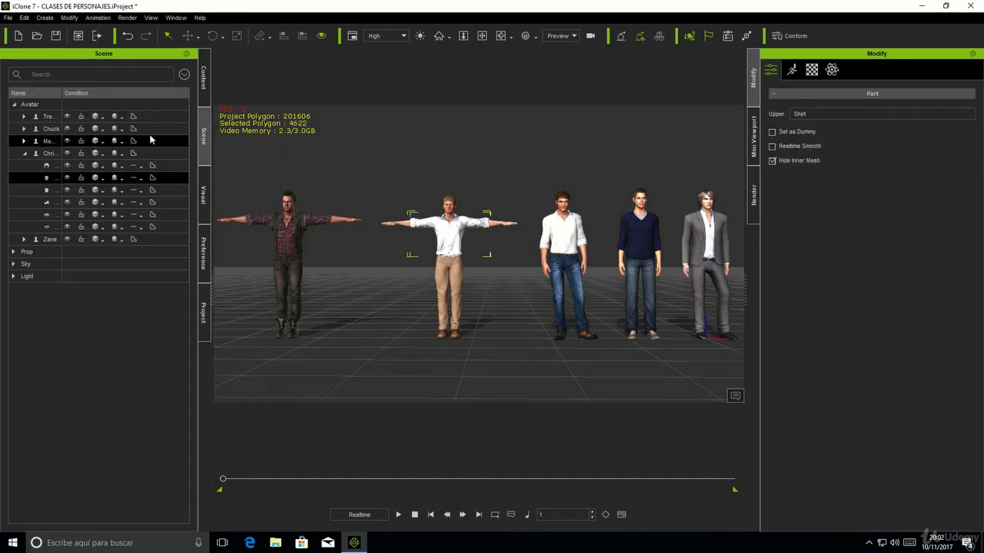
left_click(62, 153)
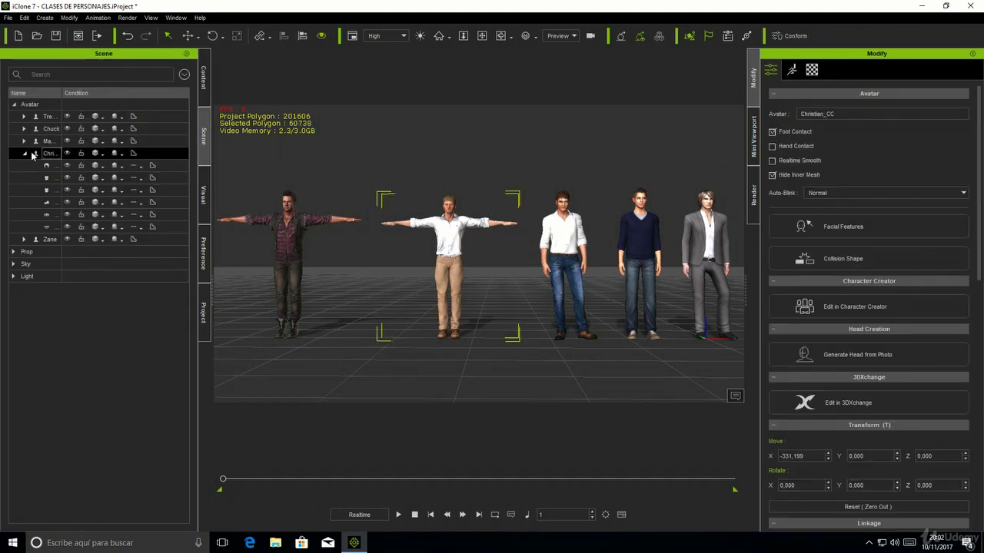
left_click(26, 154)
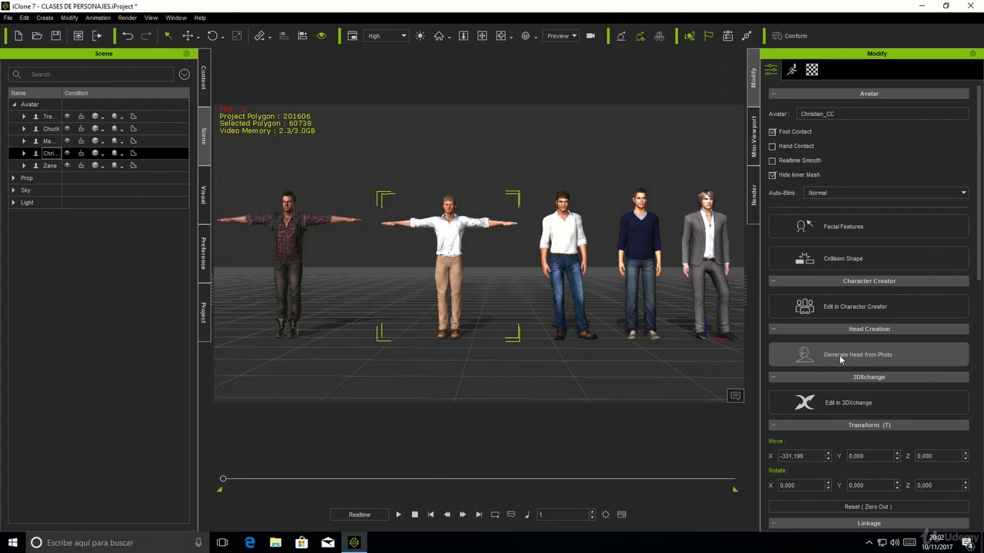
left_click(68, 17)
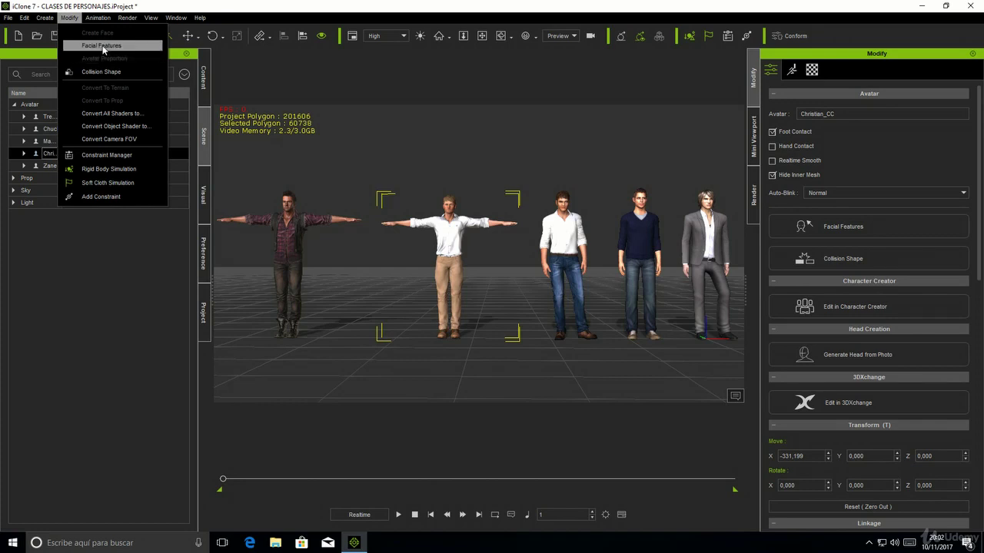
Step: Open Christian_CC's Facial Features in face close-up, compare Hair and Teeth, and try the teeth Width slider
left_click(103, 46)
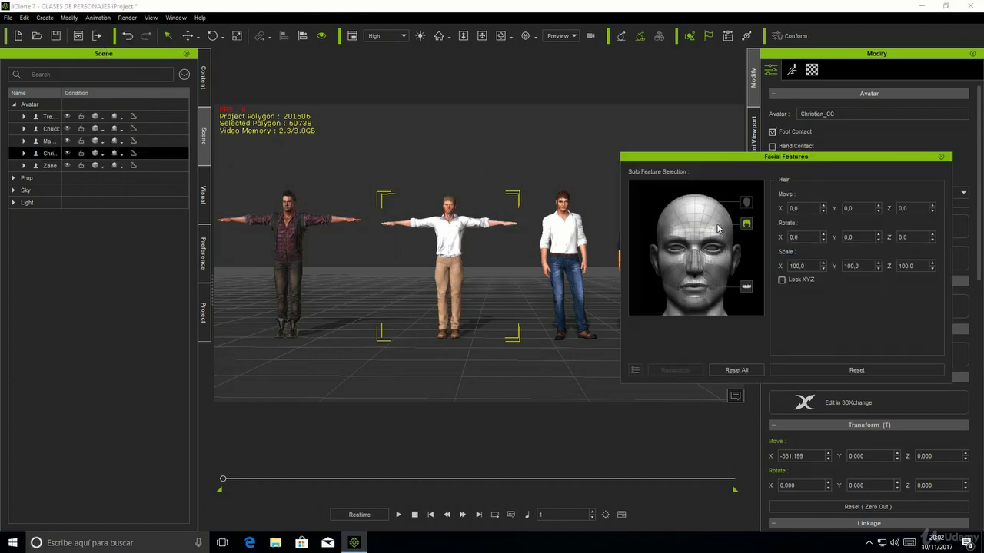
left_click(526, 36)
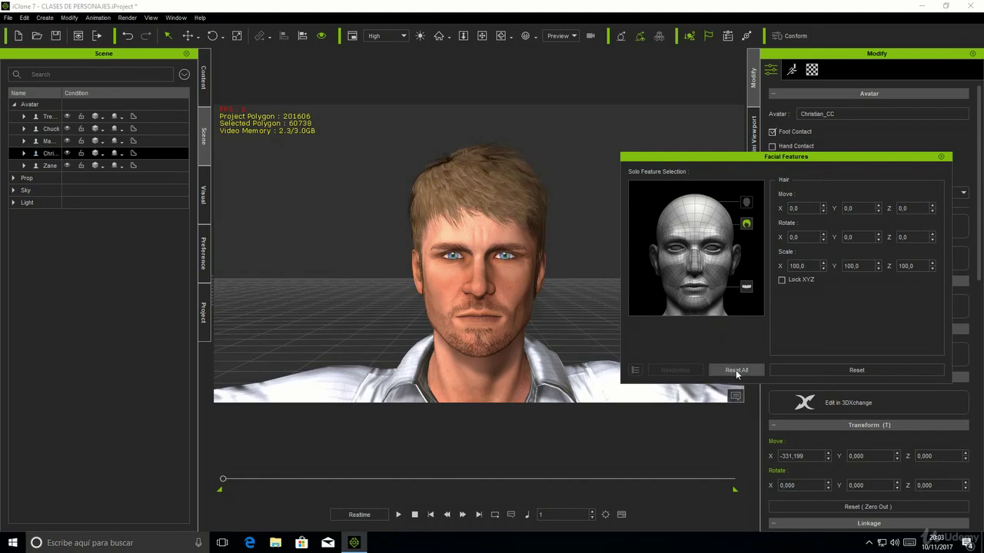
left_click(744, 286)
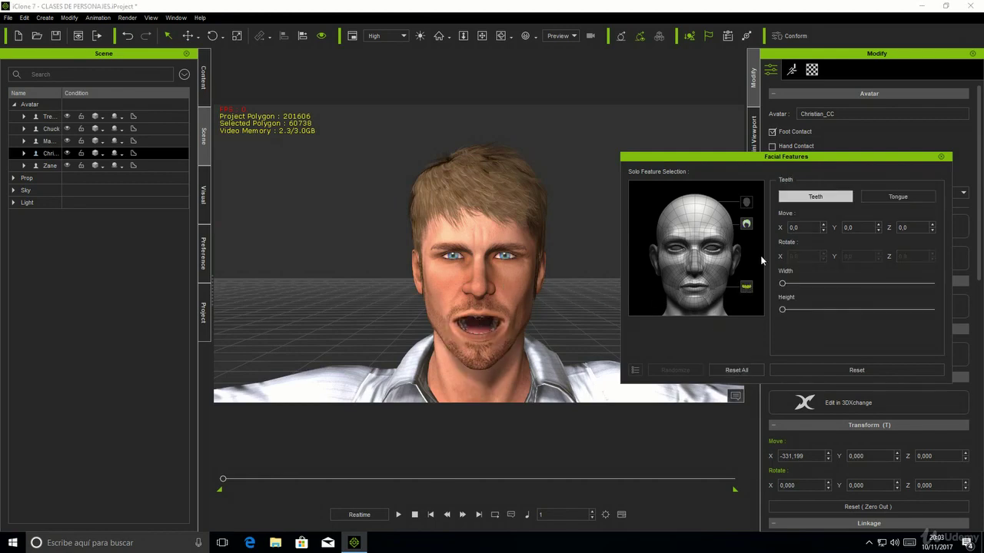
left_click(747, 223)
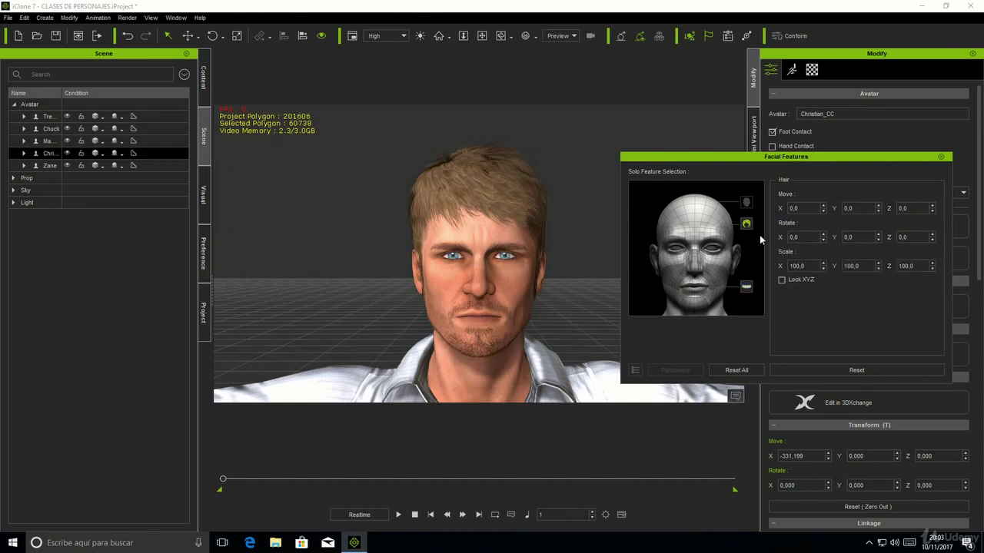
left_click(744, 286)
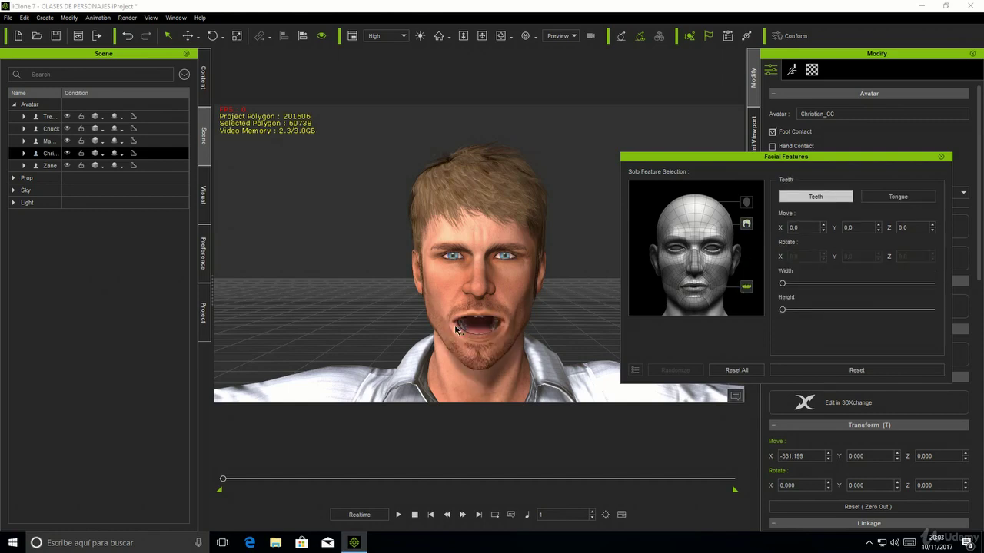
left_click_drag(784, 281, 803, 313)
left_click(782, 309)
Step: Close Facial Features, pan over to Zane, select him and frame his face close up
left_click(940, 156)
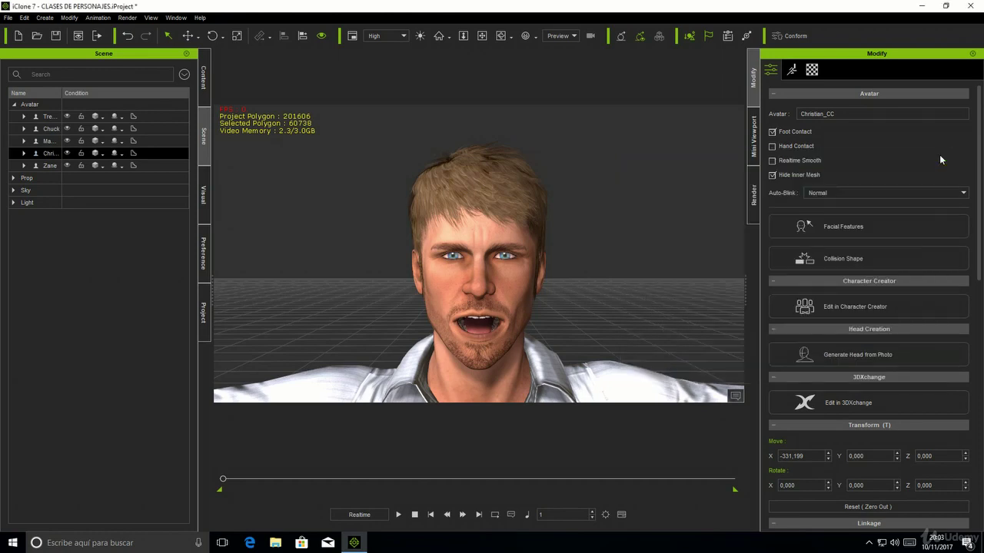
scroll(529, 288, "down", 5)
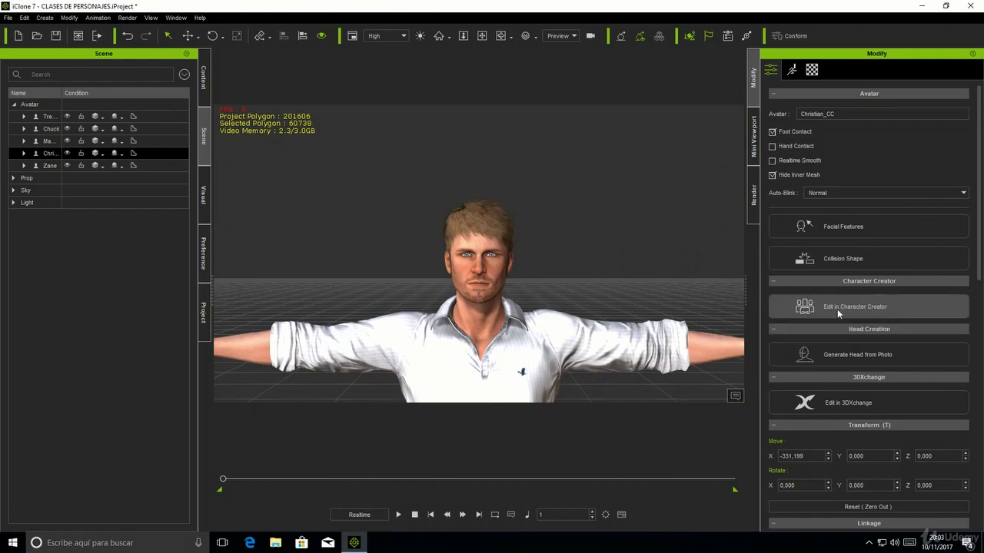
left_click(481, 35)
mouse_move(407, 246)
left_mouse_down()
mouse_move(650, 228)
mouse_move(490, 262)
mouse_move(321, 277)
mouse_move(410, 307)
left_mouse_up()
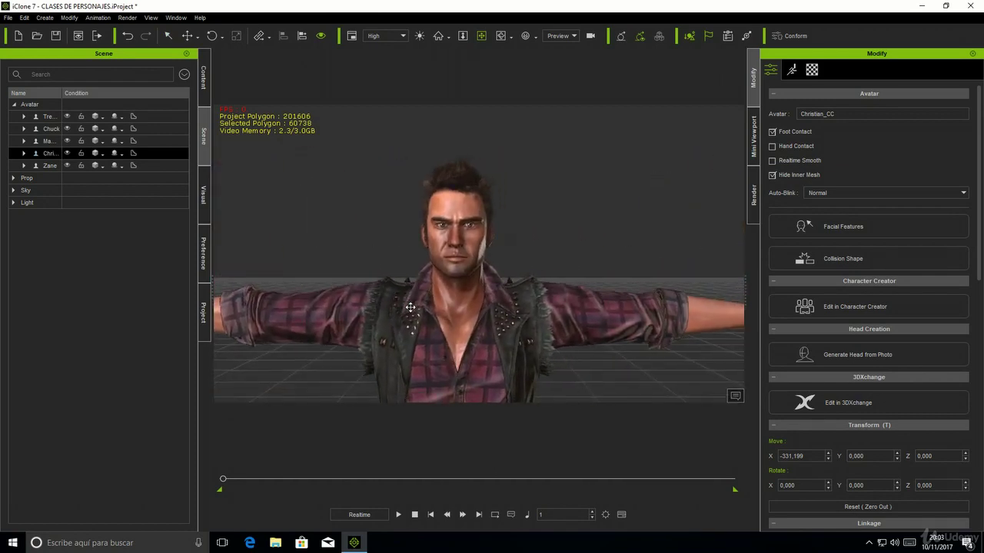
left_click(452, 236)
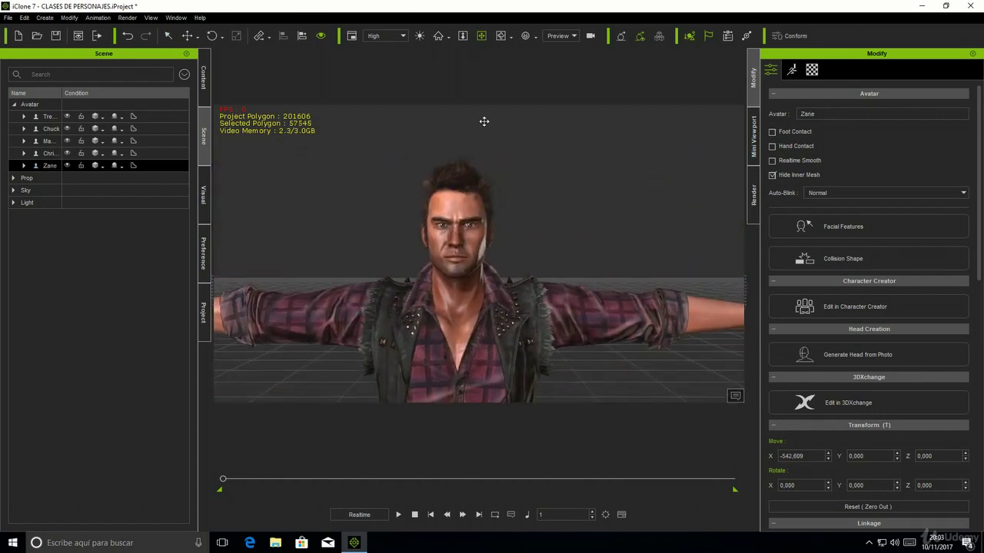
left_click(525, 36)
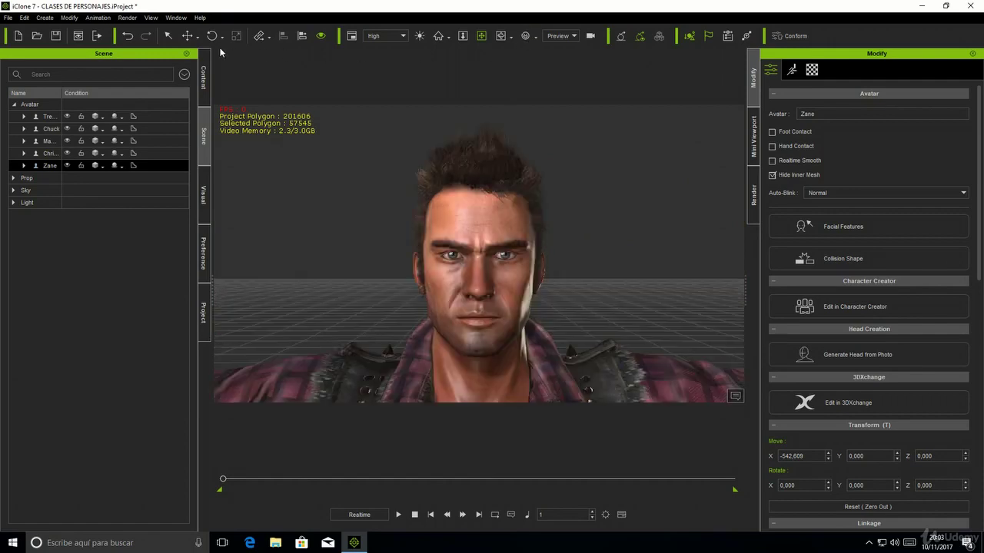
Step: Open Zane's Facial Features and compare the Hair and Teeth settings before closing
left_click(69, 18)
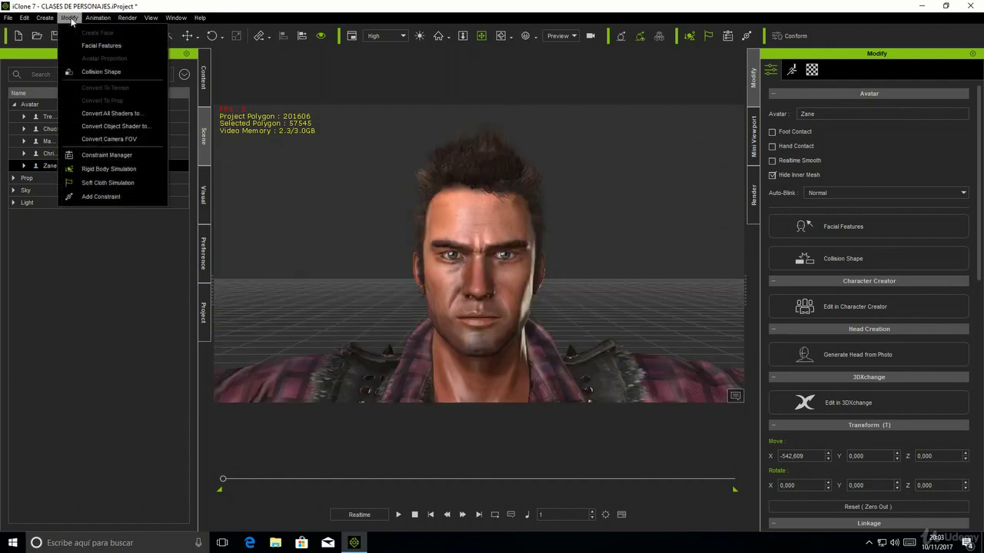
left_click(95, 46)
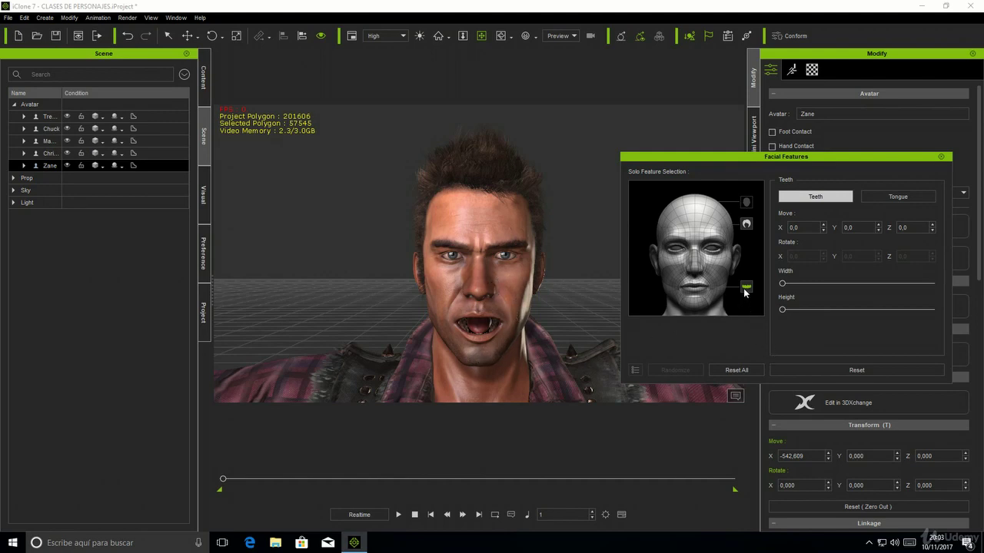
left_click(745, 225)
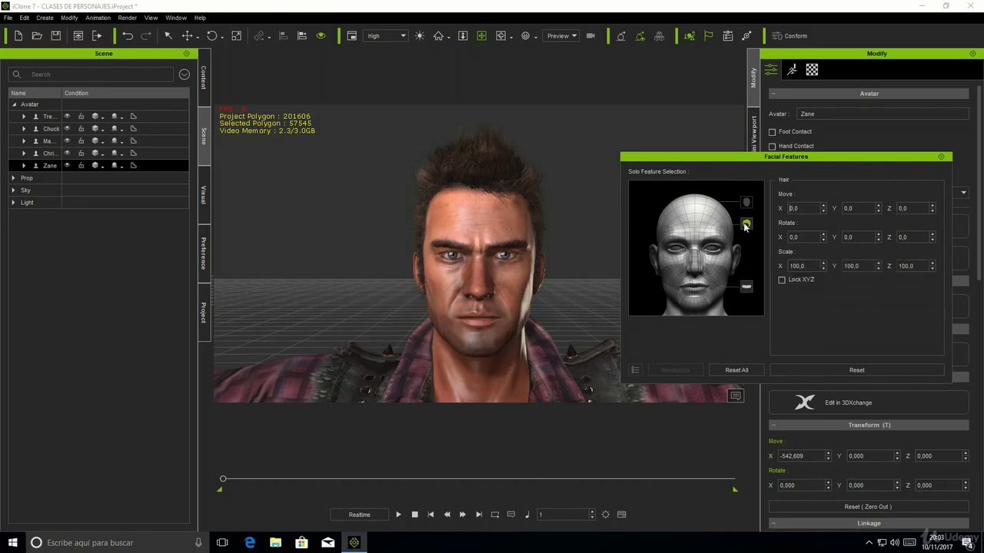
left_click(746, 286)
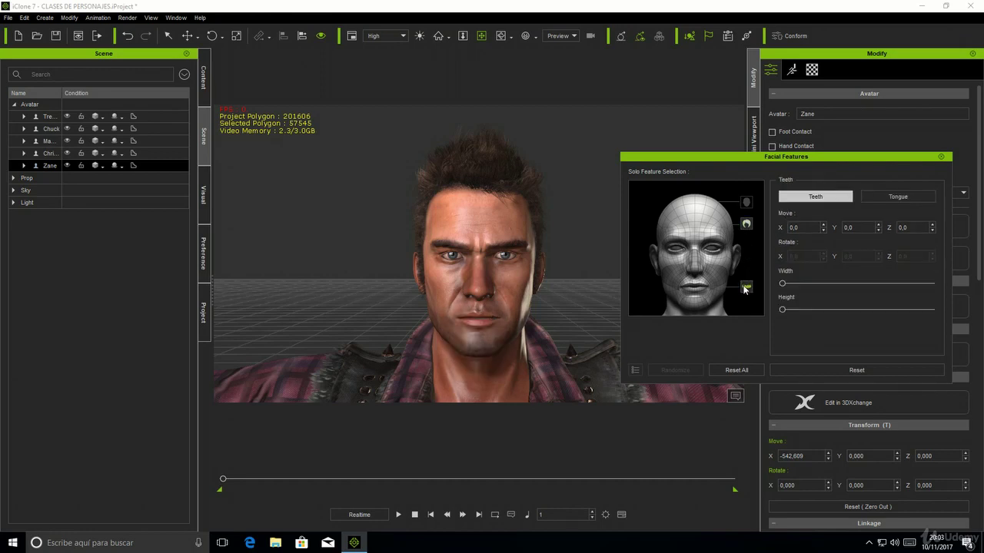
left_click(746, 224)
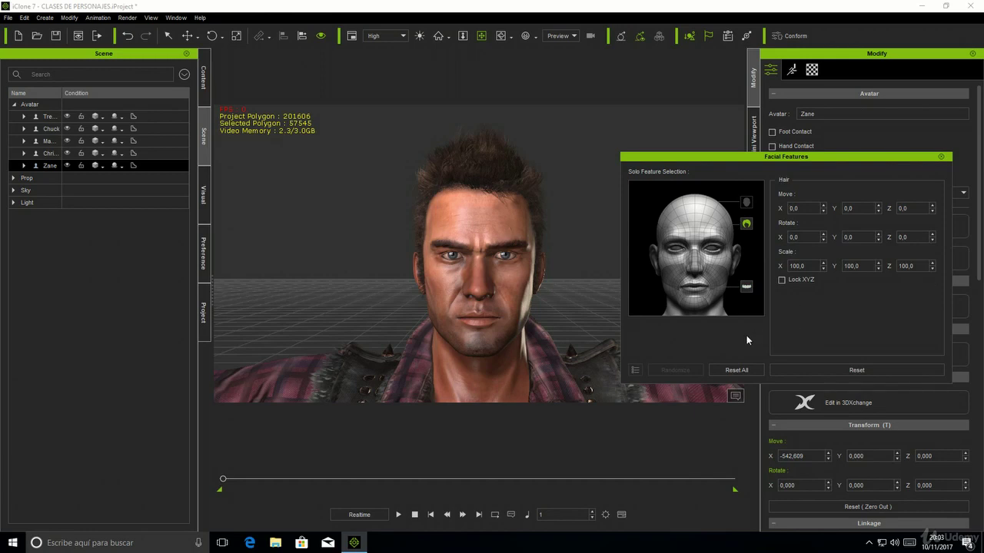
left_click(941, 157)
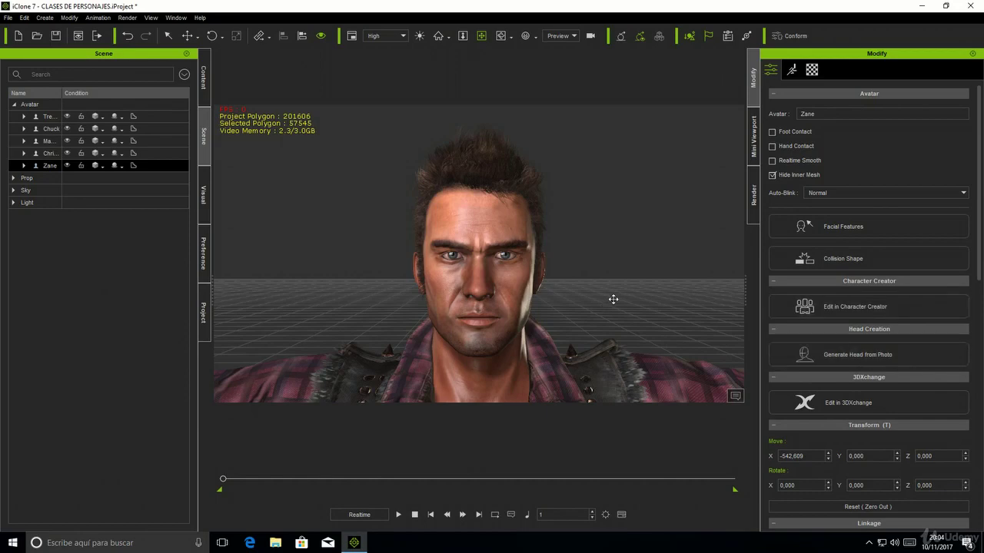
Step: Pan the view away from Zane and select the white-shirted avatar Mason
mouse_move(613, 299)
middle_mouse_down()
mouse_move(415, 298)
mouse_move(536, 309)
mouse_move(392, 297)
middle_mouse_up()
scroll(416, 297, "down", 5)
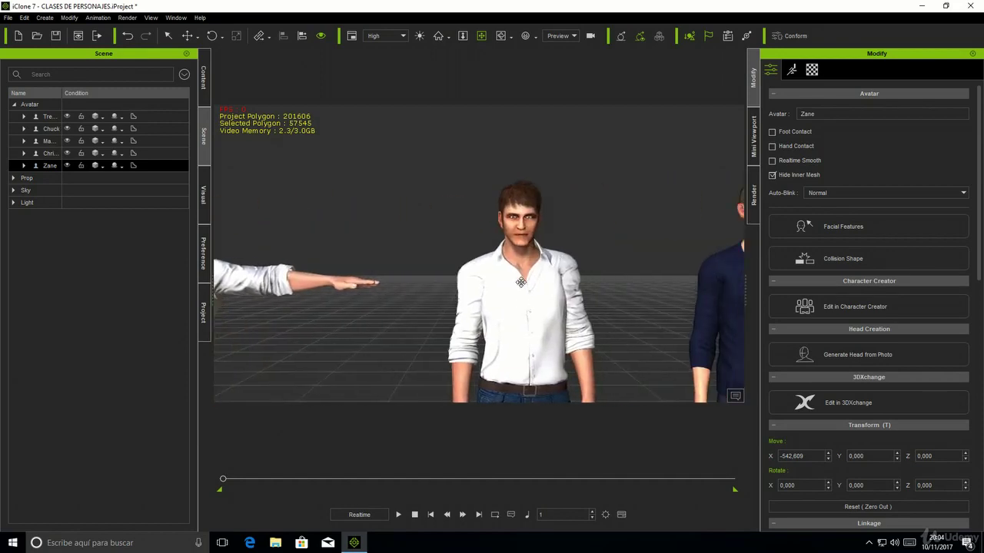
left_click(521, 283)
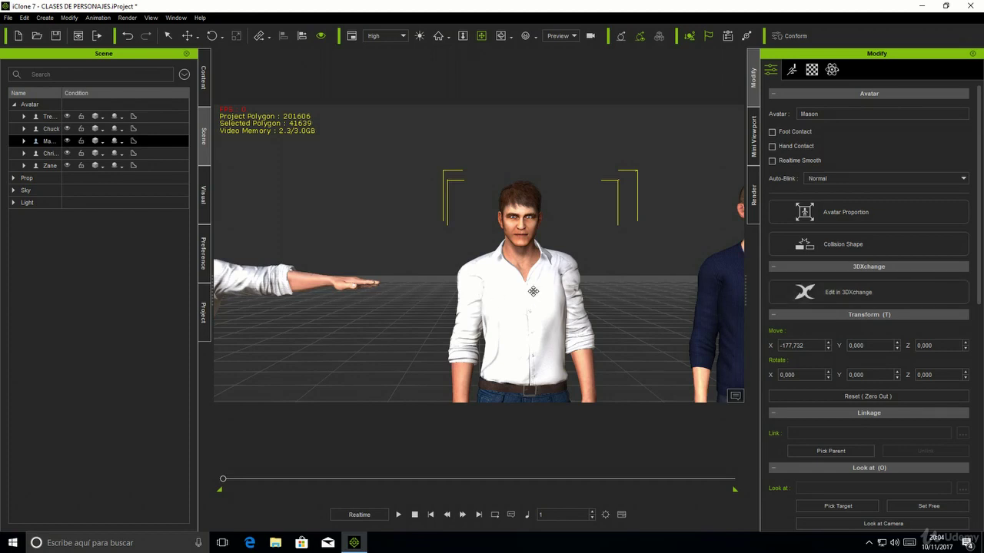
mouse_move(533, 292)
right_mouse_down()
mouse_move(522, 288)
mouse_move(561, 296)
mouse_move(541, 294)
right_mouse_up()
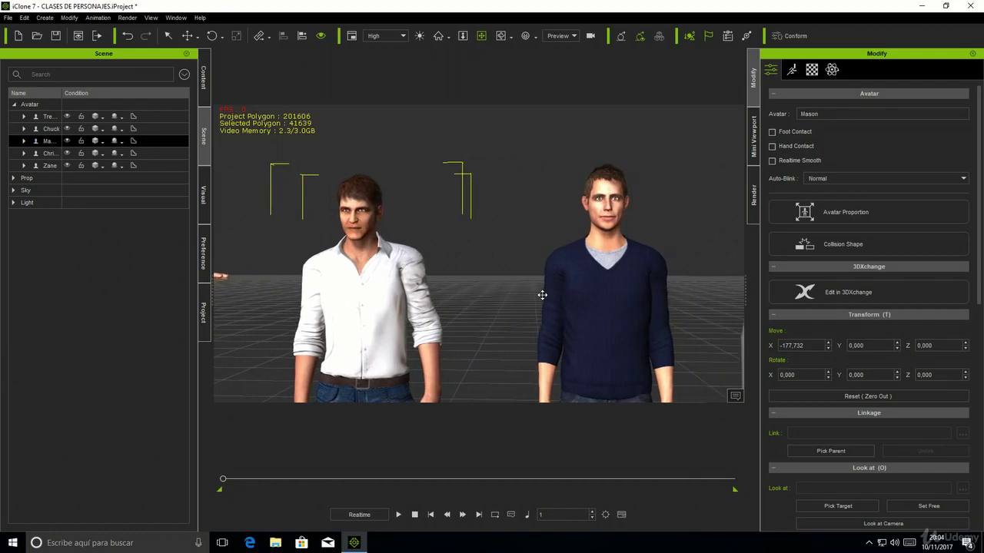
Step: Check Chuck and Trey, then reselect Mason and open the Modify menu
left_click(605, 271)
right_click_drag(657, 279, 614, 278)
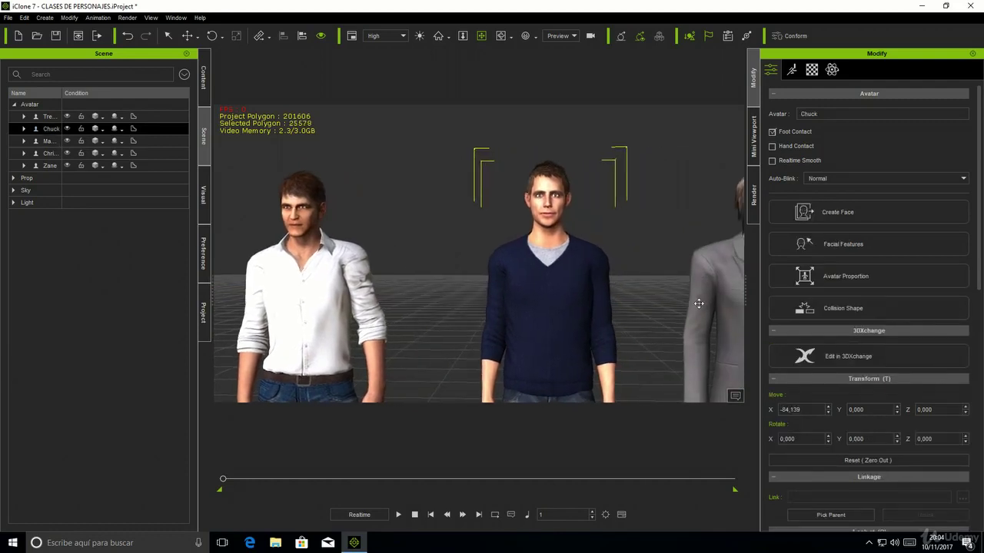
mouse_move(696, 301)
right_mouse_down()
mouse_move(628, 278)
mouse_move(564, 291)
mouse_move(661, 287)
mouse_move(654, 299)
right_mouse_up()
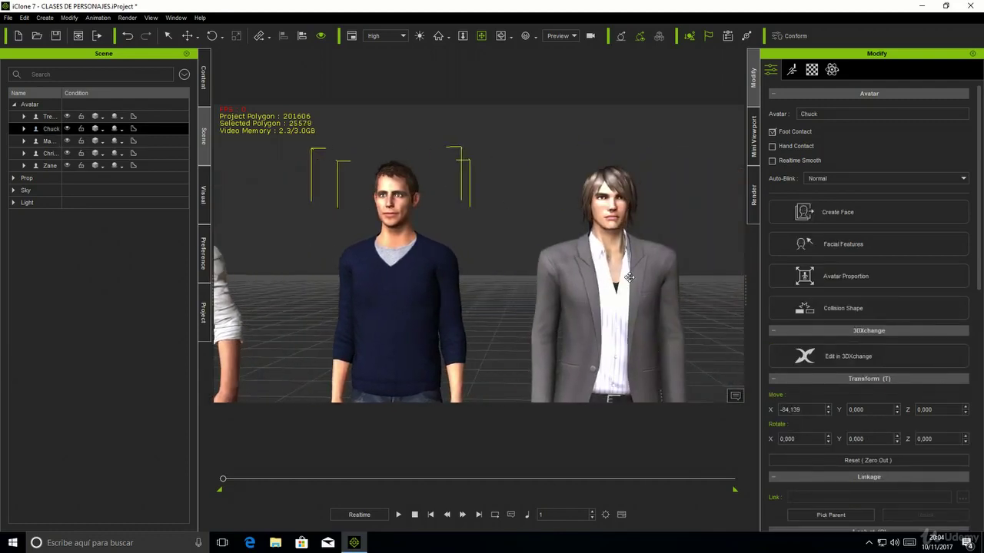
left_click(628, 277)
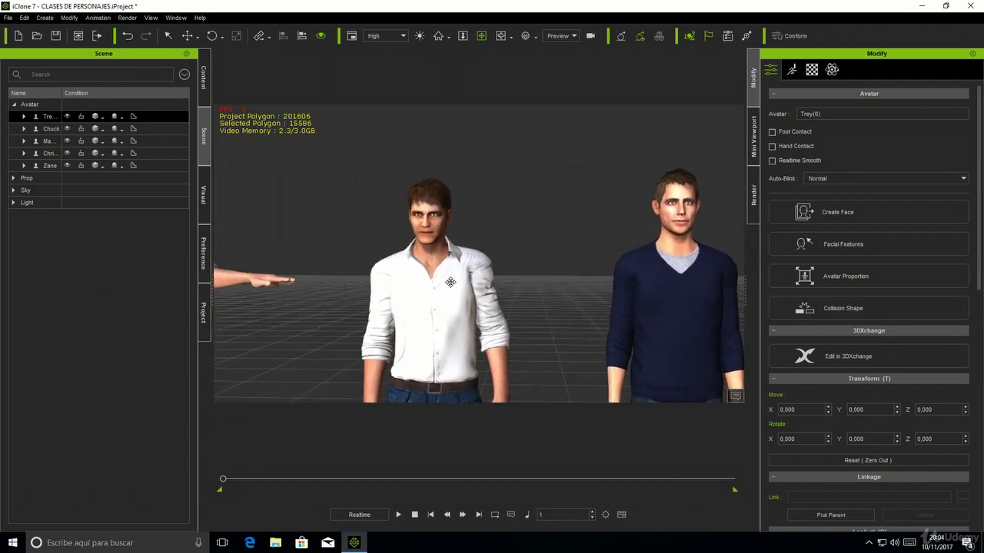
left_click(451, 282)
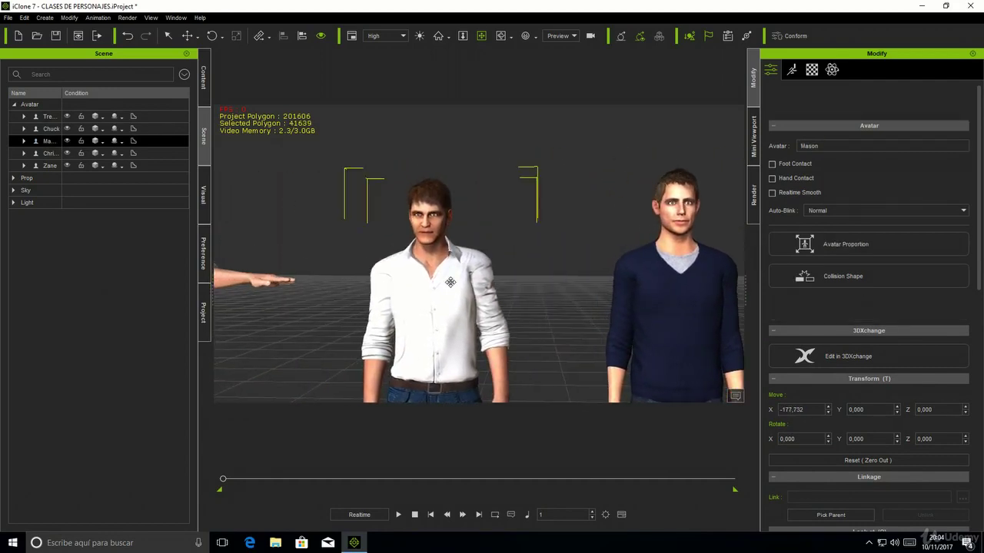
left_click(69, 17)
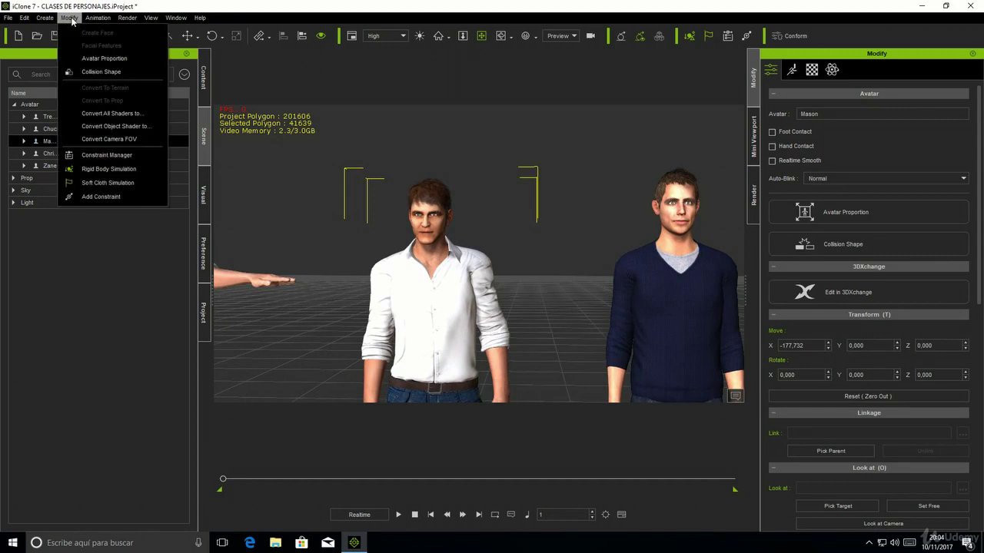
Step: Narrow Mason's head width to 73 in Avatar Proportion
left_click(98, 58)
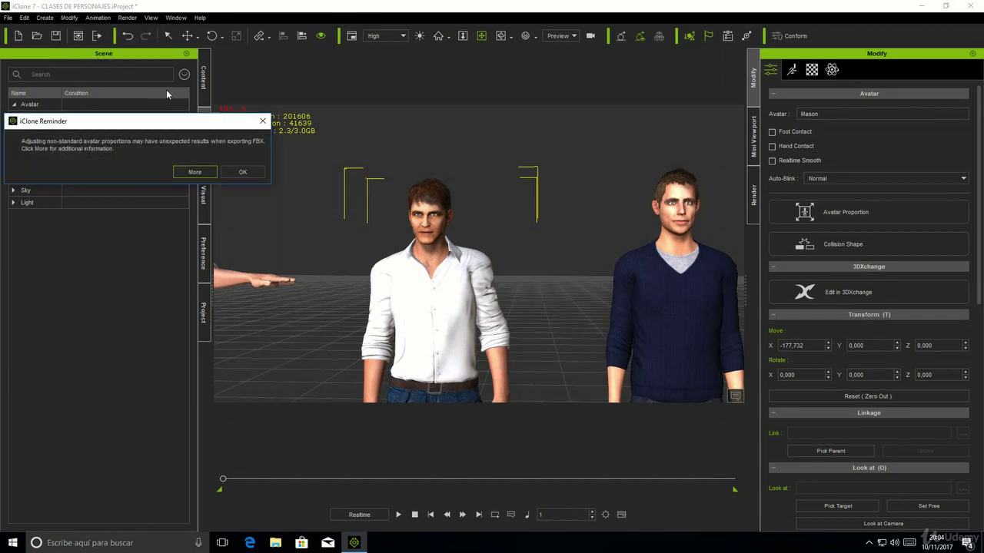
left_click(246, 174)
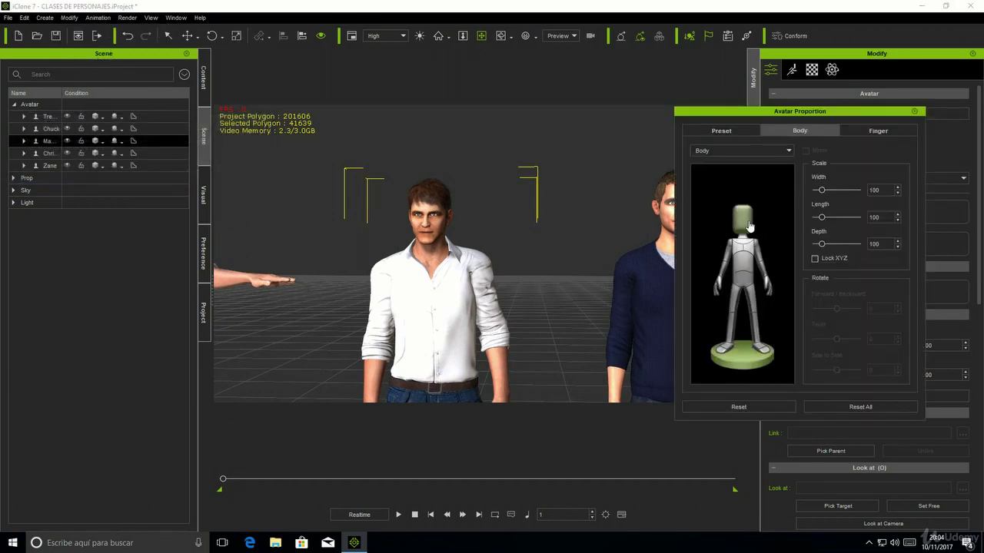
left_click(750, 226)
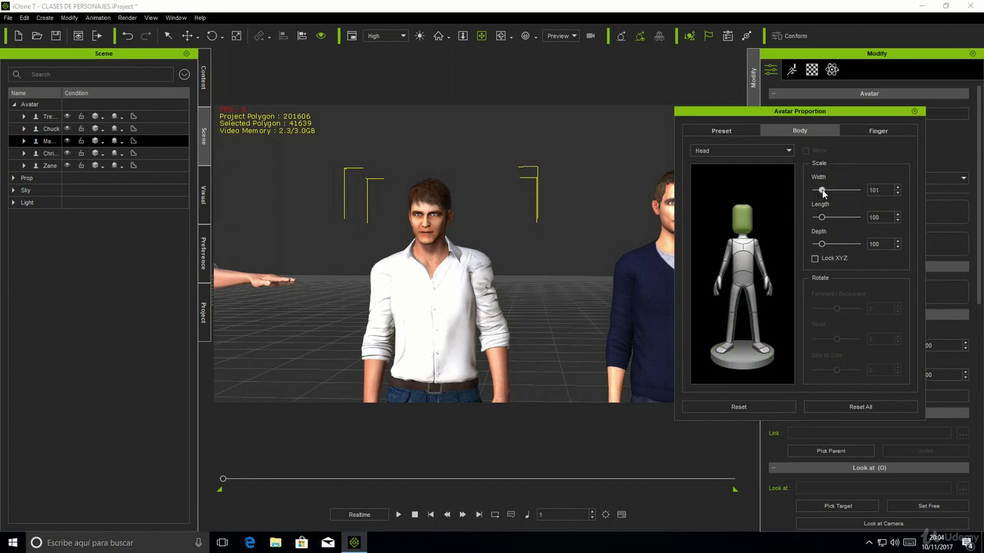
left_click_drag(822, 193, 818, 194)
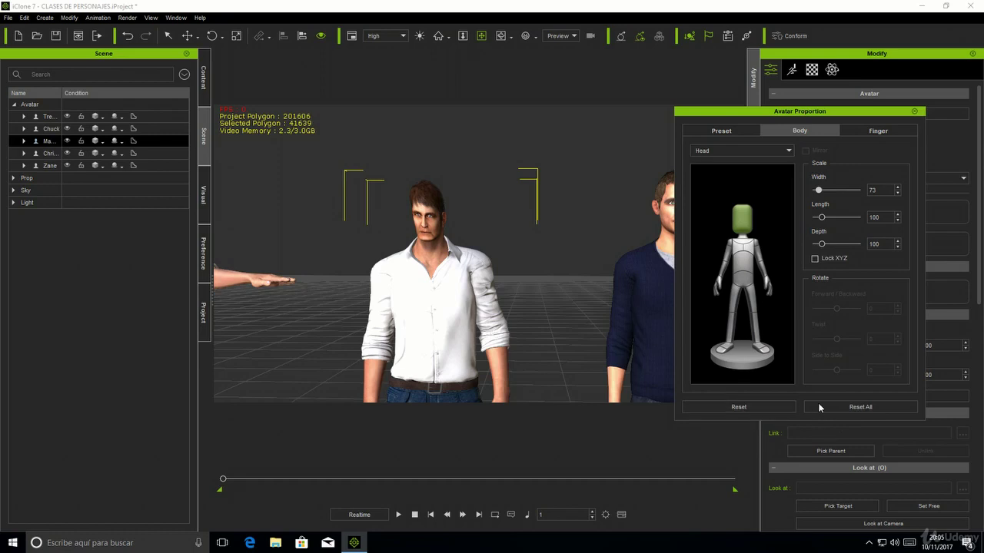
Step: Reset all of Mason's proportions to default, then select Chuck and open the Modify menu
left_click(842, 400)
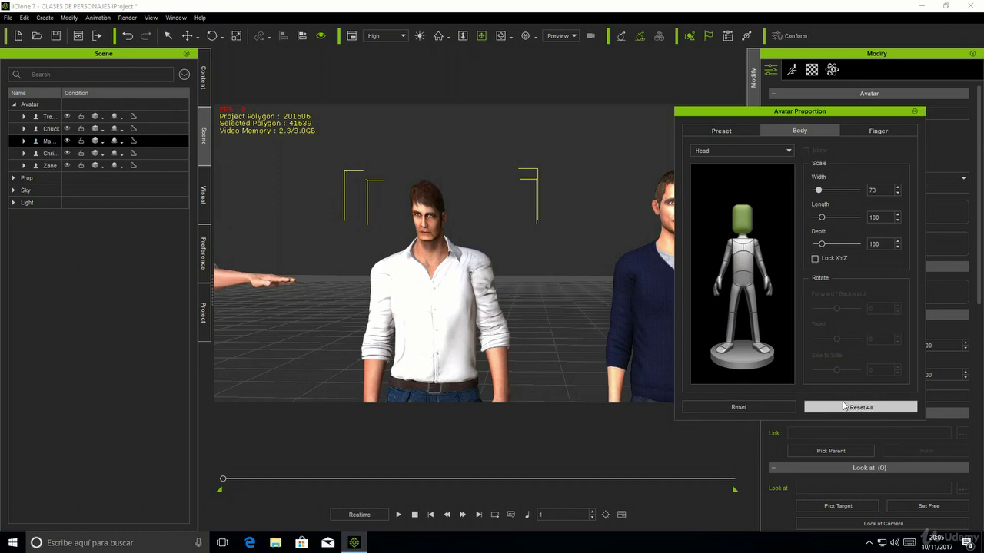
left_click(914, 111)
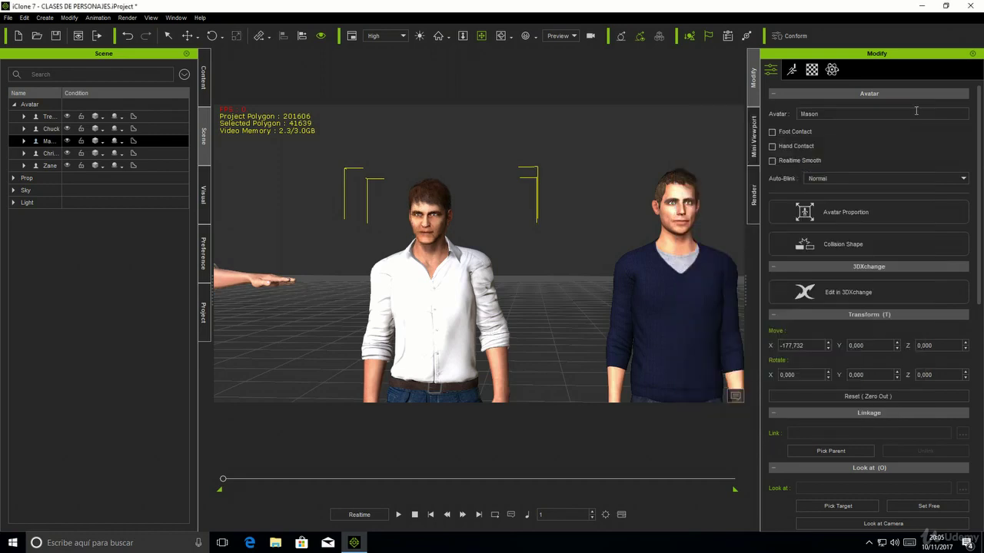
left_click(663, 265)
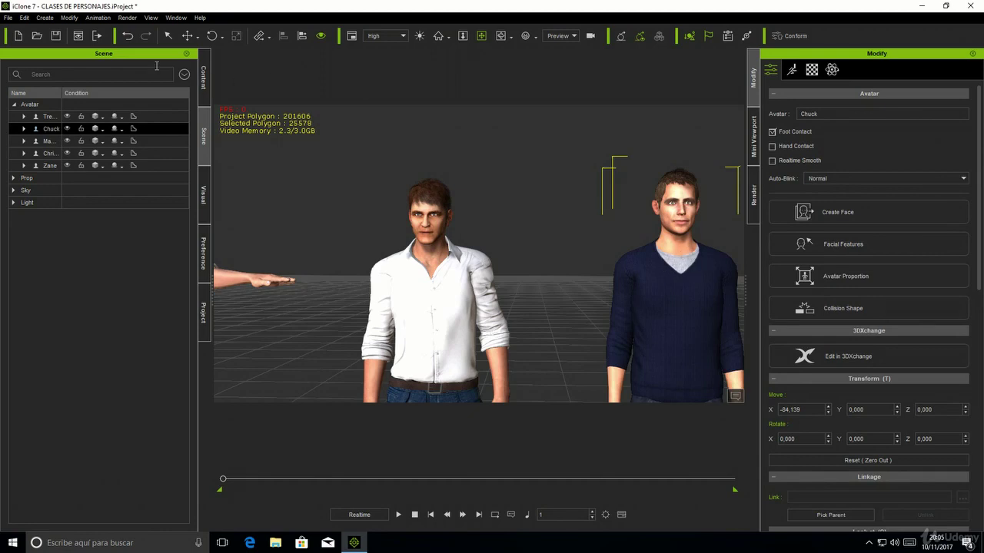
left_click(69, 17)
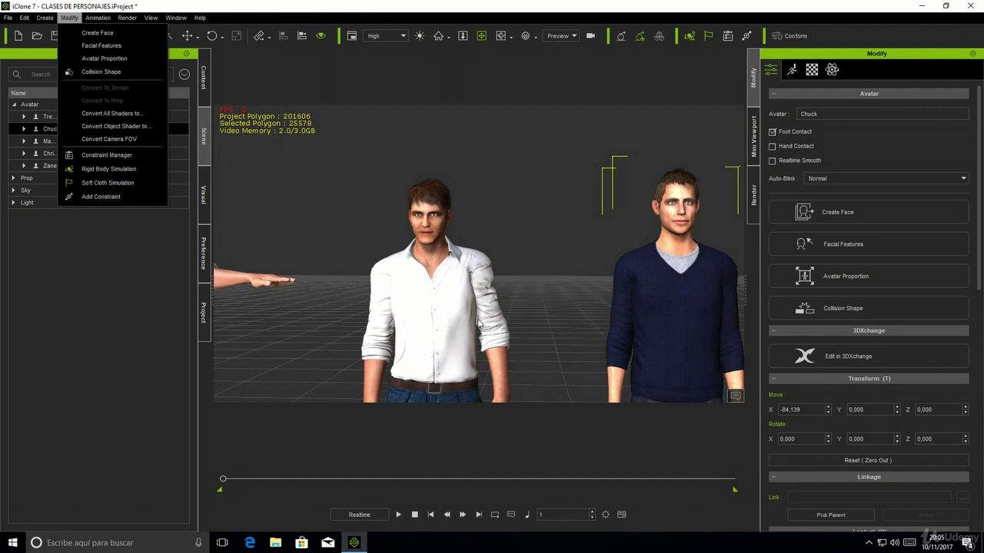
Step: Turn on Chuck's collision shapes and check his left forearm capsule
left_click(109, 71)
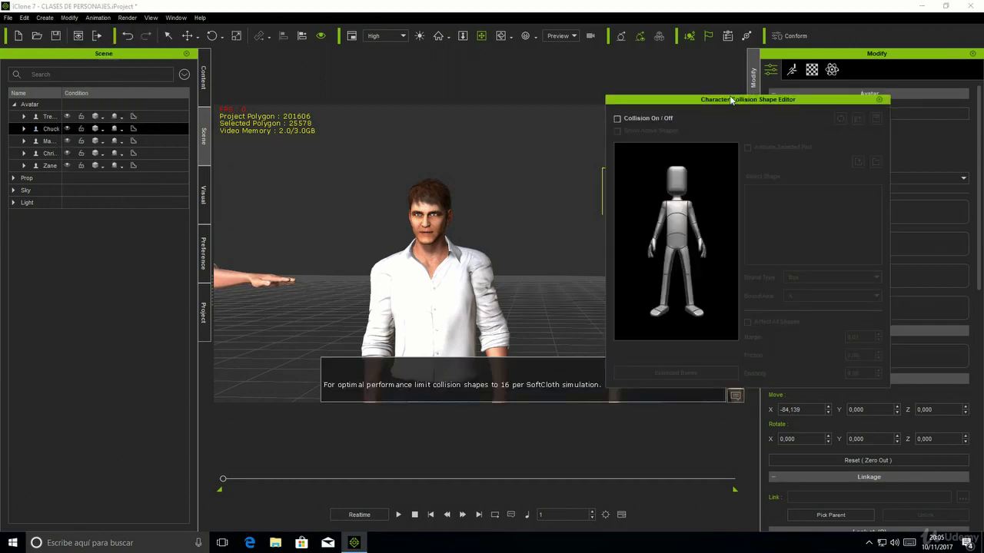
mouse_move(730, 96)
left_mouse_down()
mouse_move(642, 133)
mouse_move(792, 130)
left_mouse_up()
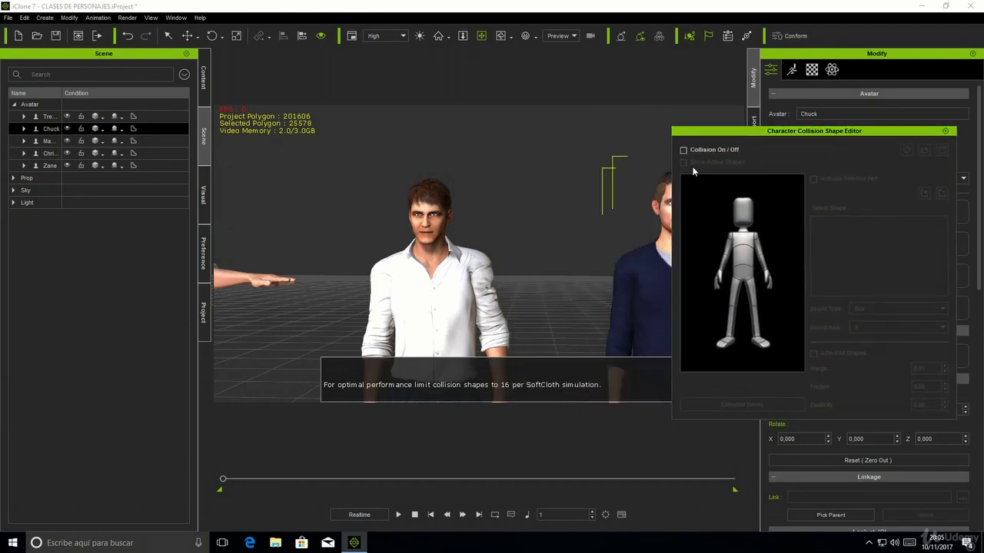
middle_click_drag(586, 186, 433, 205)
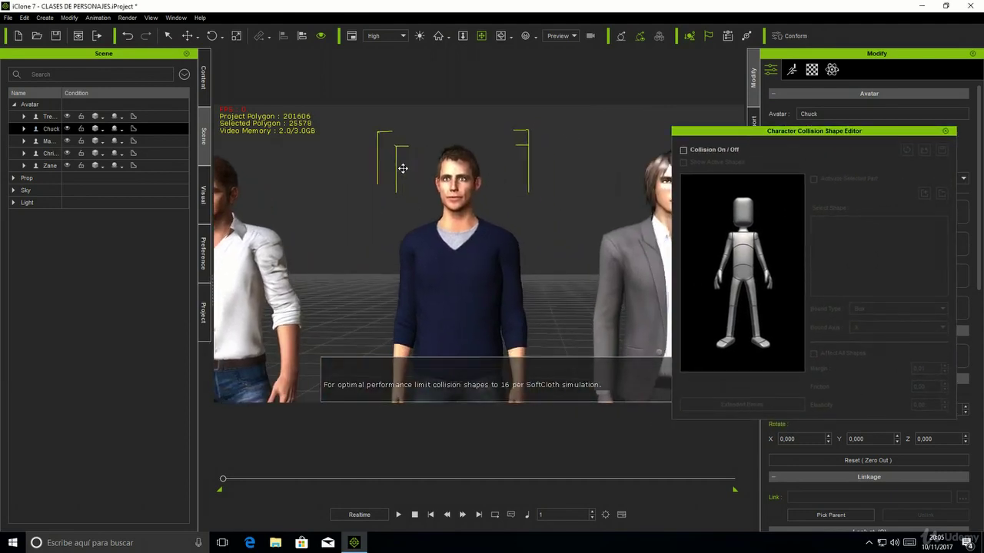
left_click(683, 149)
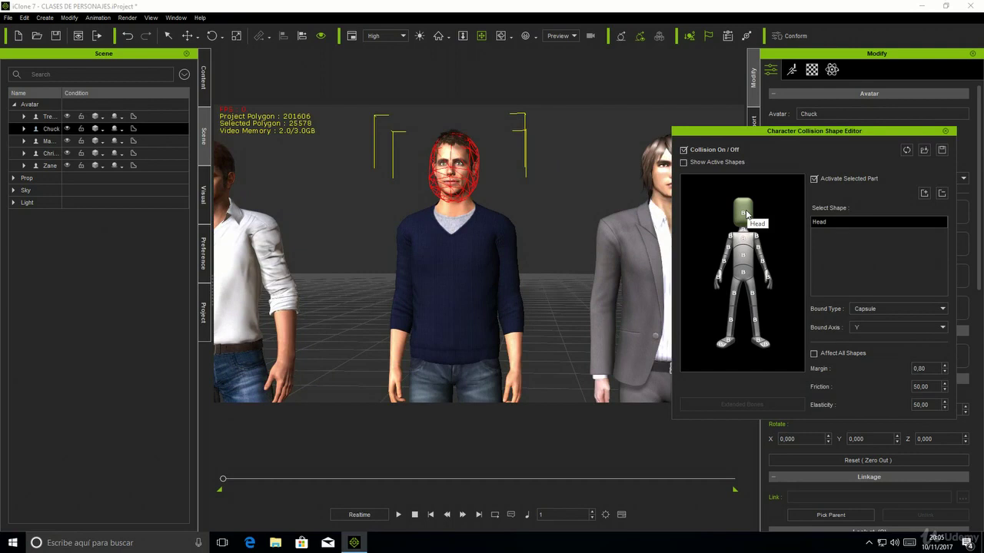
left_click(766, 270)
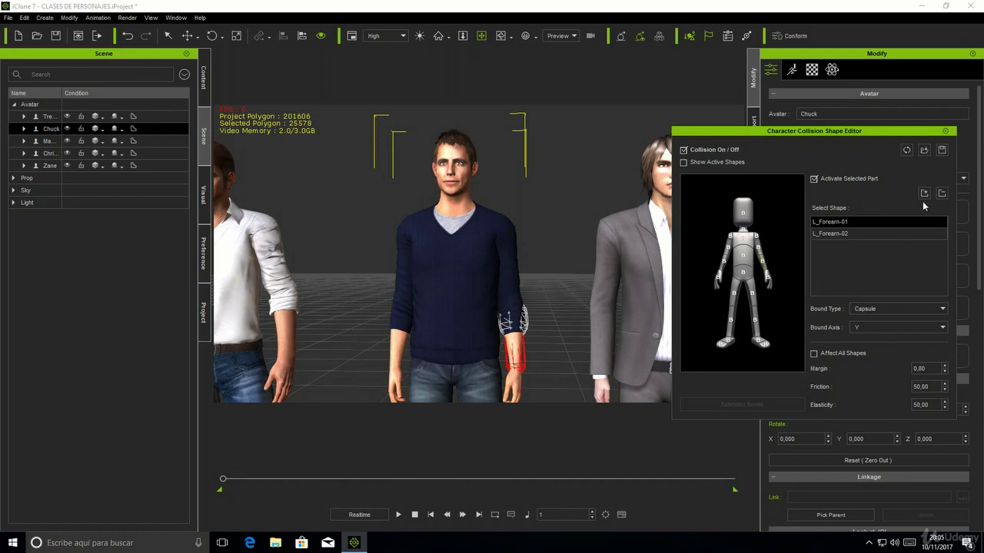
left_click(945, 130)
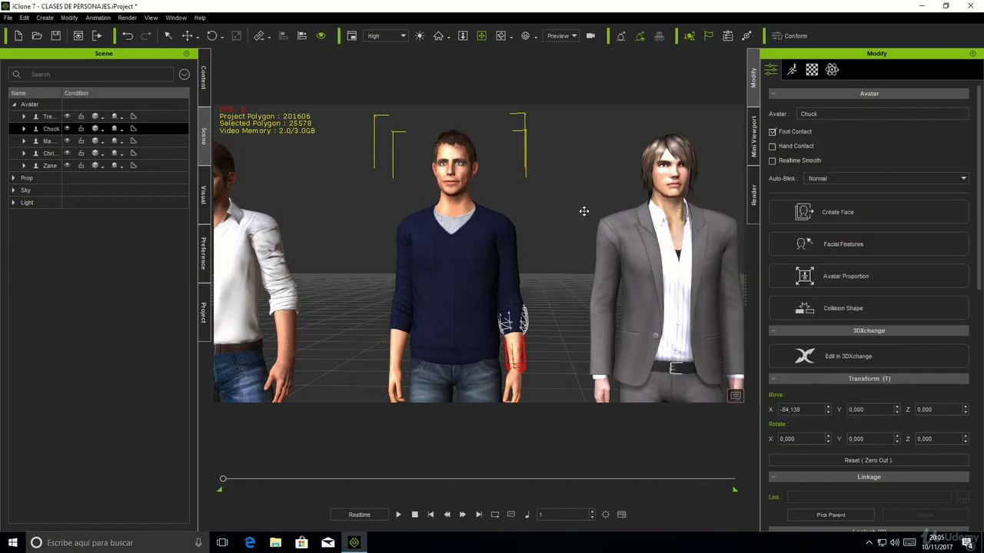
left_click(168, 36)
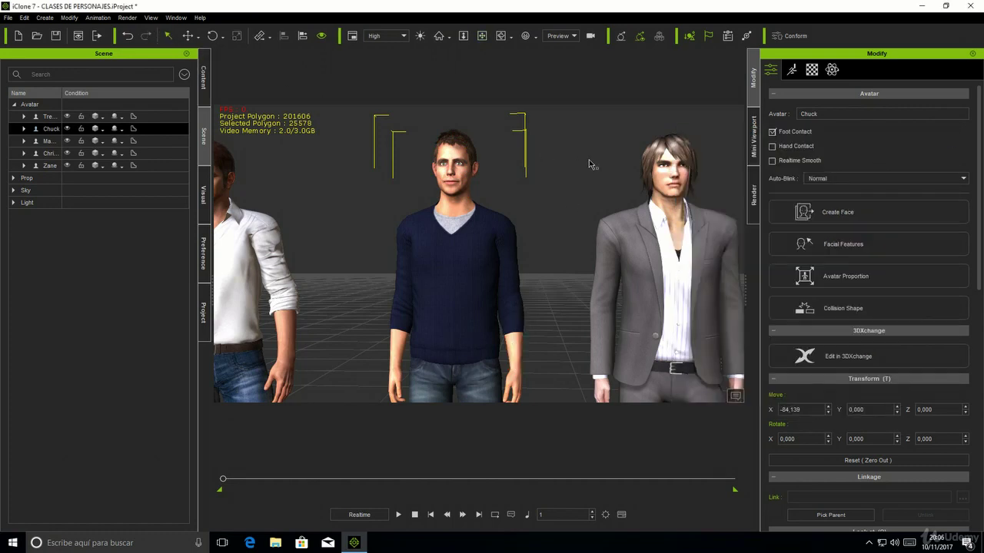
Step: Turn on Trey's collision shapes and check his right upper arm and forearm capsules
left_click(592, 161)
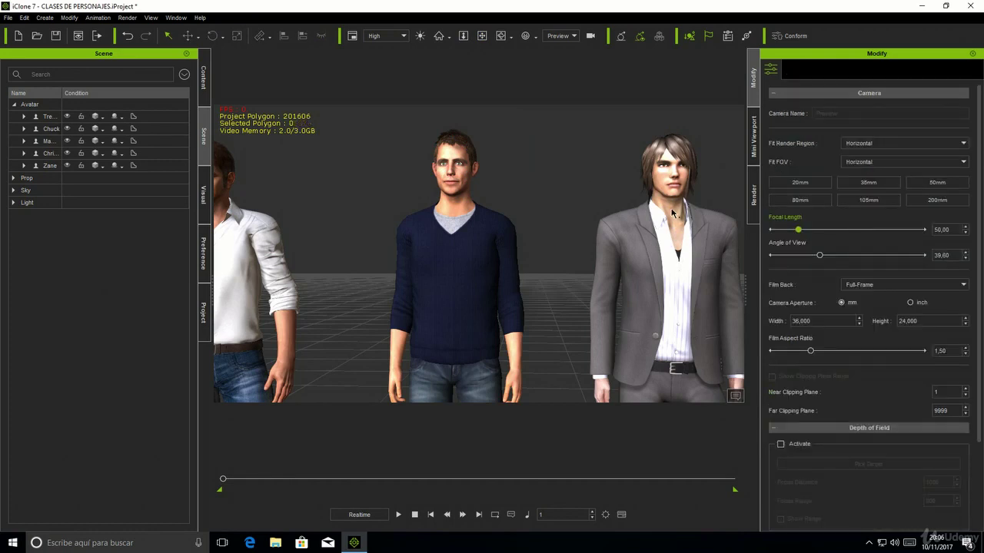
left_click(672, 213)
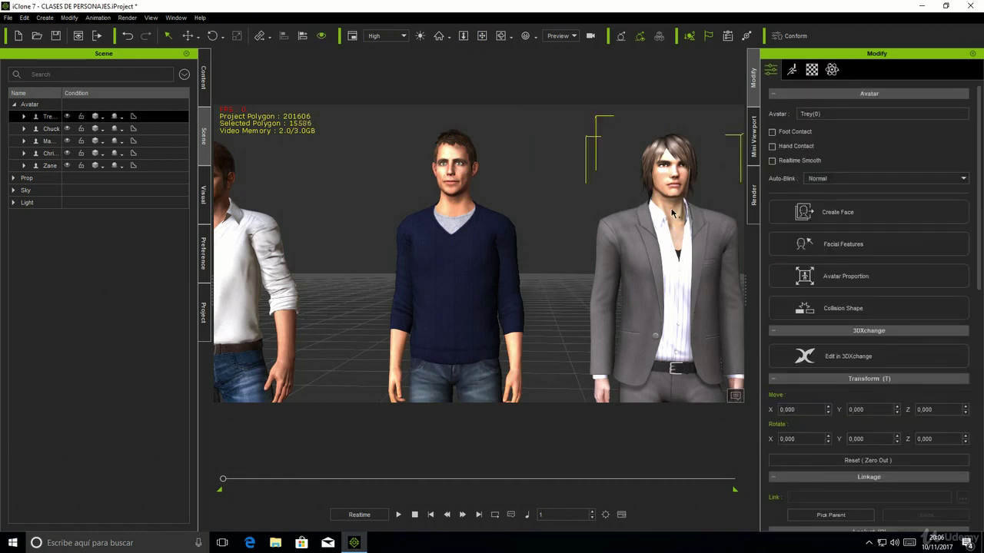
left_click(69, 18)
left_click(95, 71)
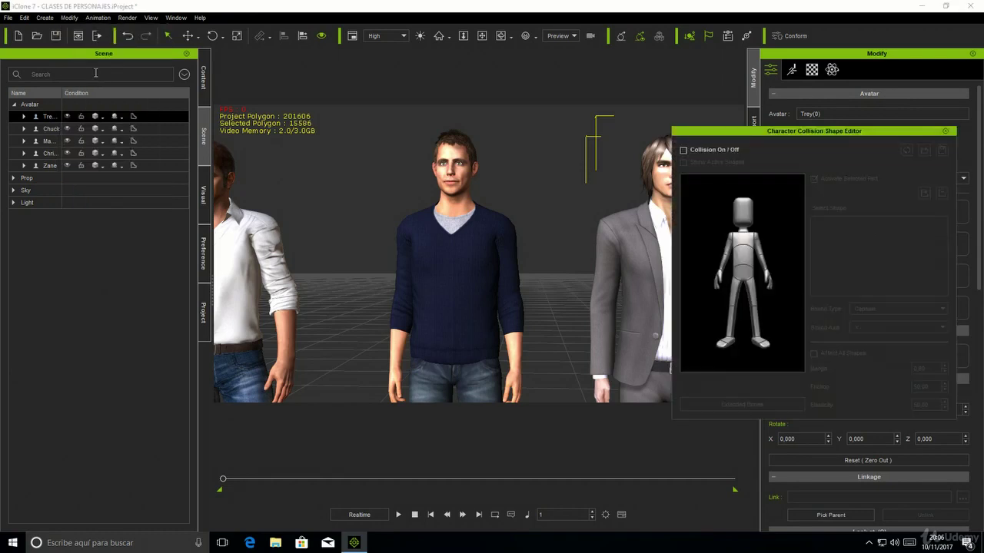
left_click(683, 150)
left_click_drag(751, 132, 826, 134)
left_click(803, 245)
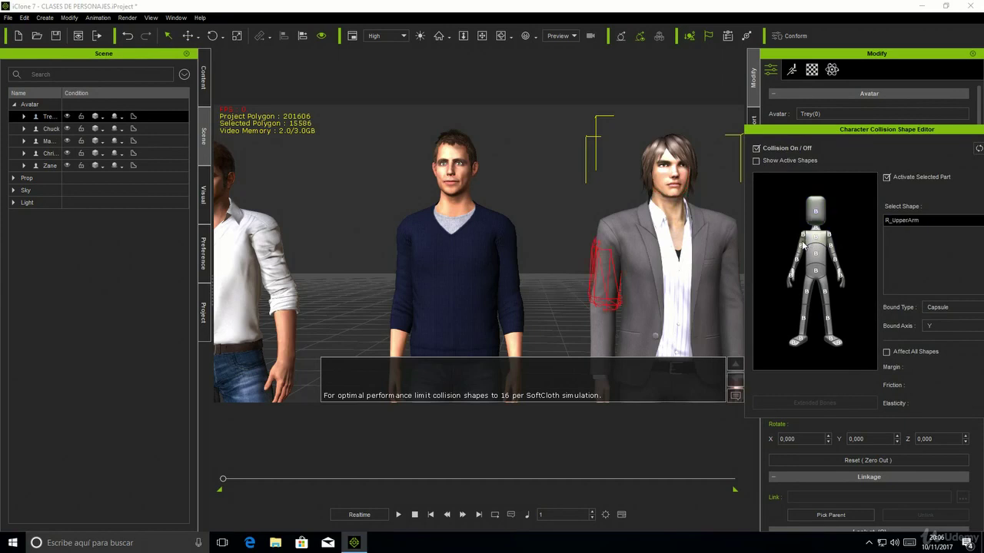
left_click(796, 271)
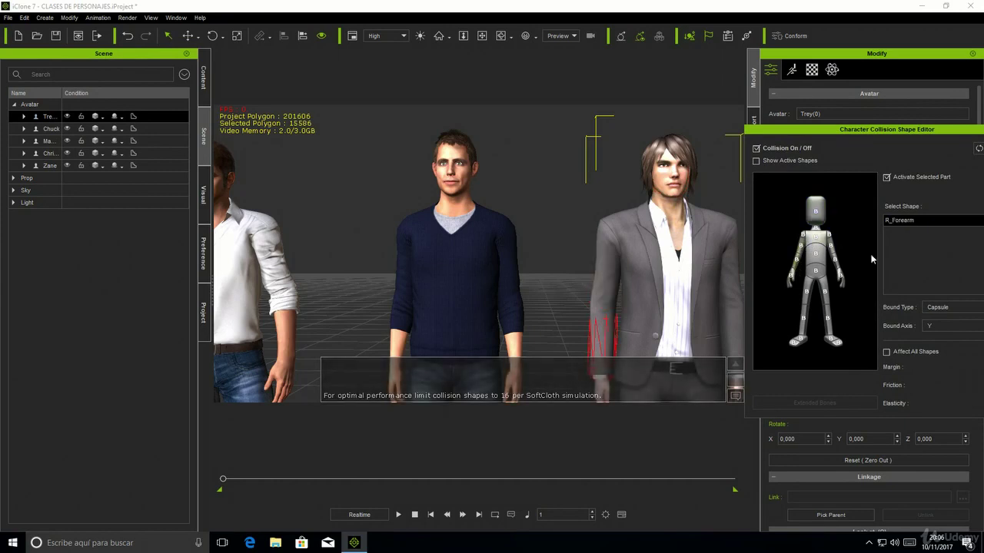
left_click_drag(913, 134, 770, 132)
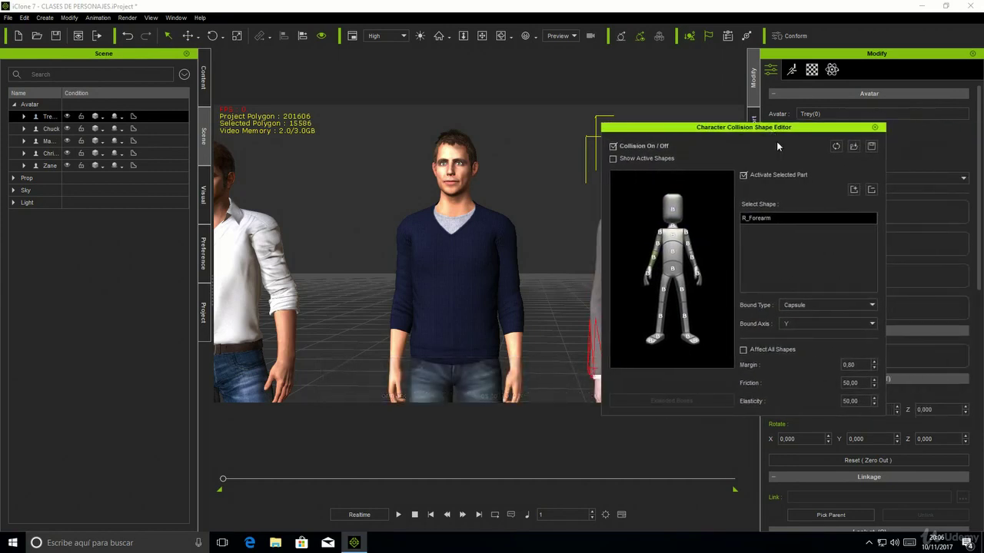
left_click(874, 127)
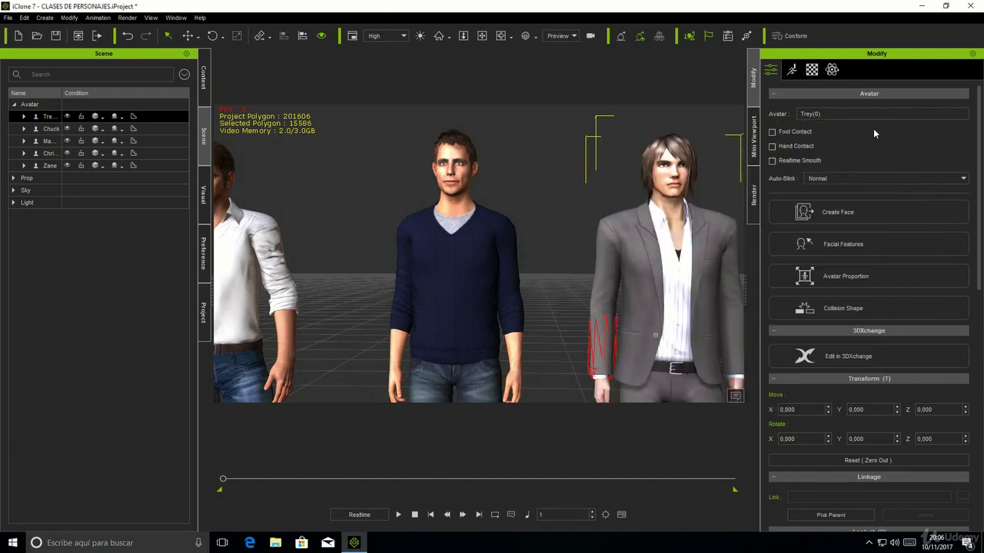
Step: Zoom out, pan to the T-posed white-shirt avatar, and select him
left_click(532, 154)
scroll(554, 197, "down", 2)
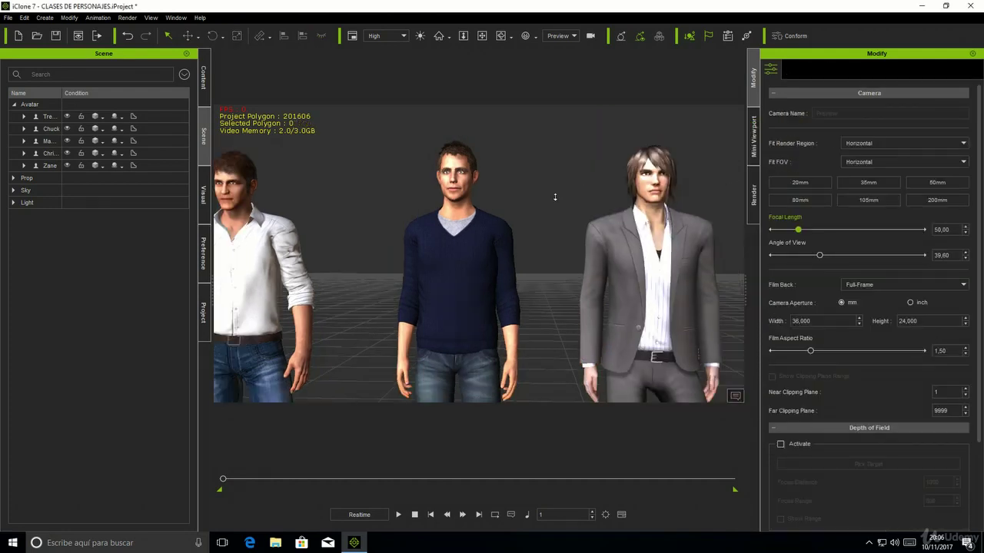
scroll(555, 196, "down", 2)
scroll(555, 197, "down", 1)
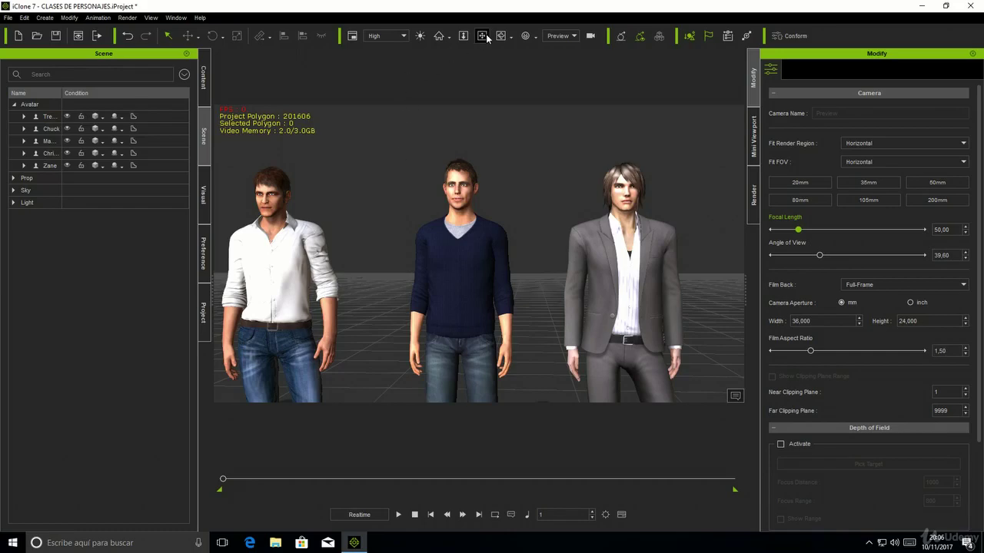
left_click(481, 35)
left_click_drag(380, 165, 589, 165)
mouse_move(384, 204)
left_mouse_down()
mouse_move(569, 205)
mouse_move(683, 186)
left_mouse_up()
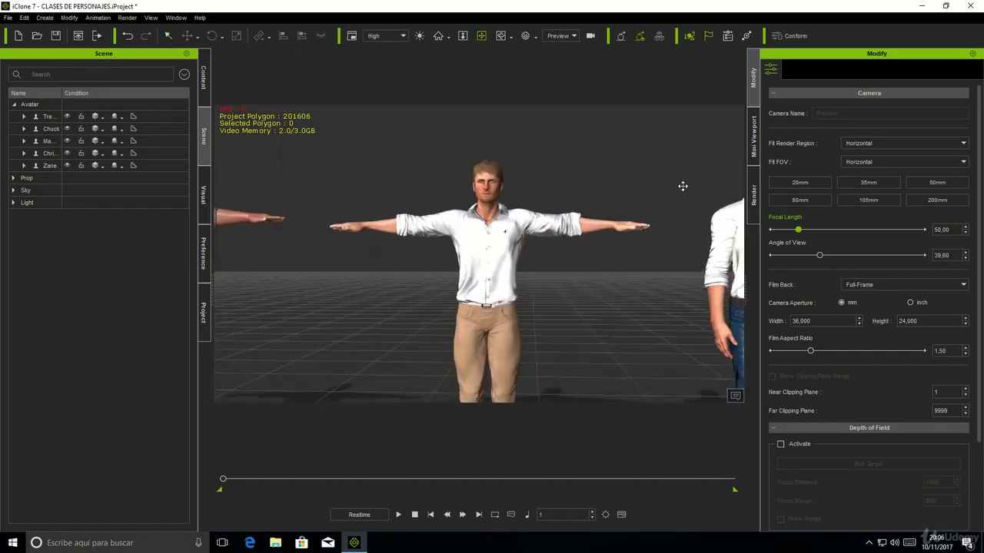
left_click_drag(484, 250, 498, 259)
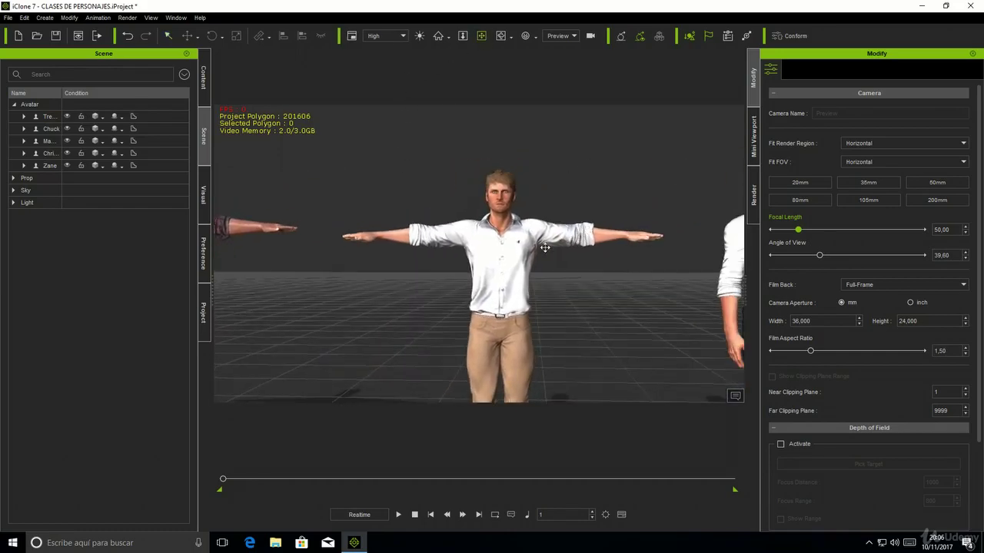
left_click(502, 260)
left_click(69, 17)
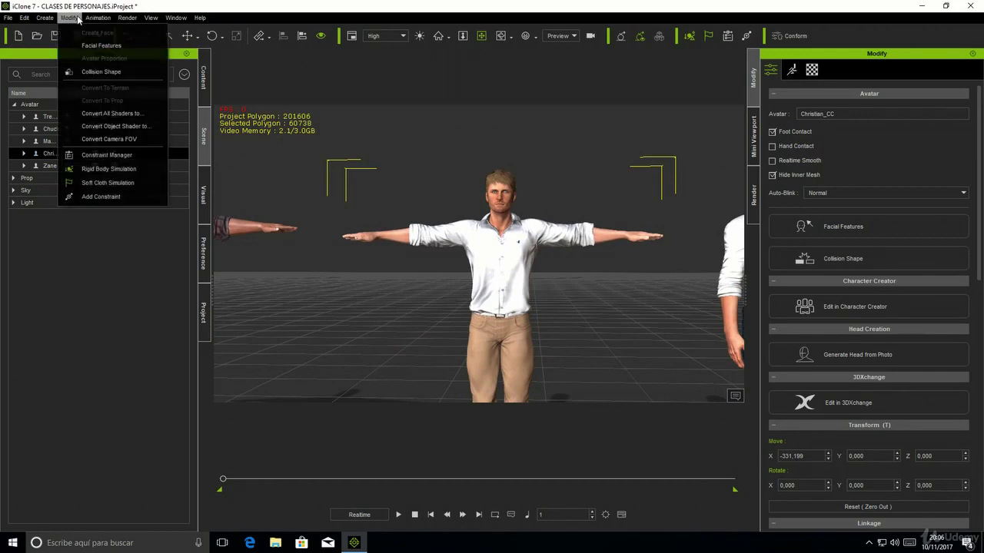
left_click(99, 72)
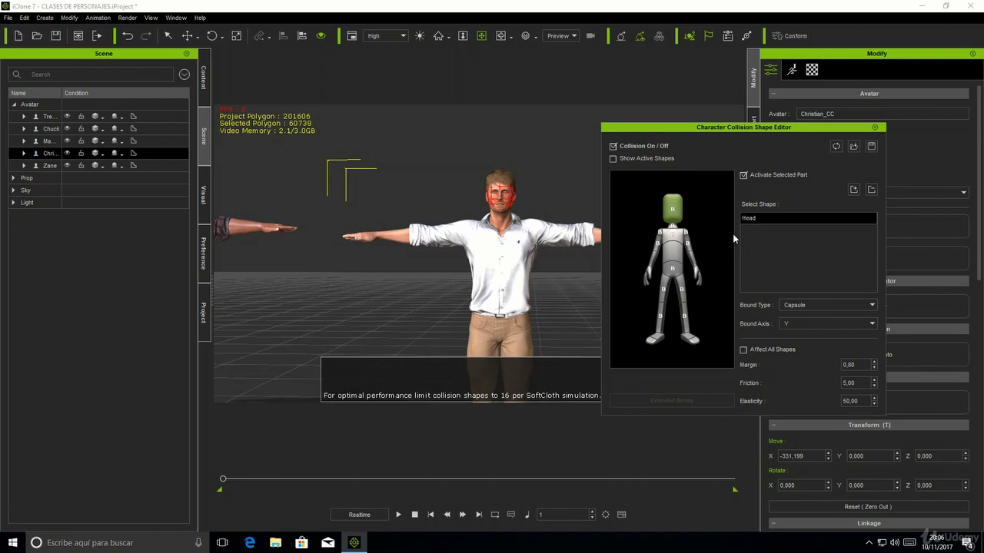
left_click(673, 258)
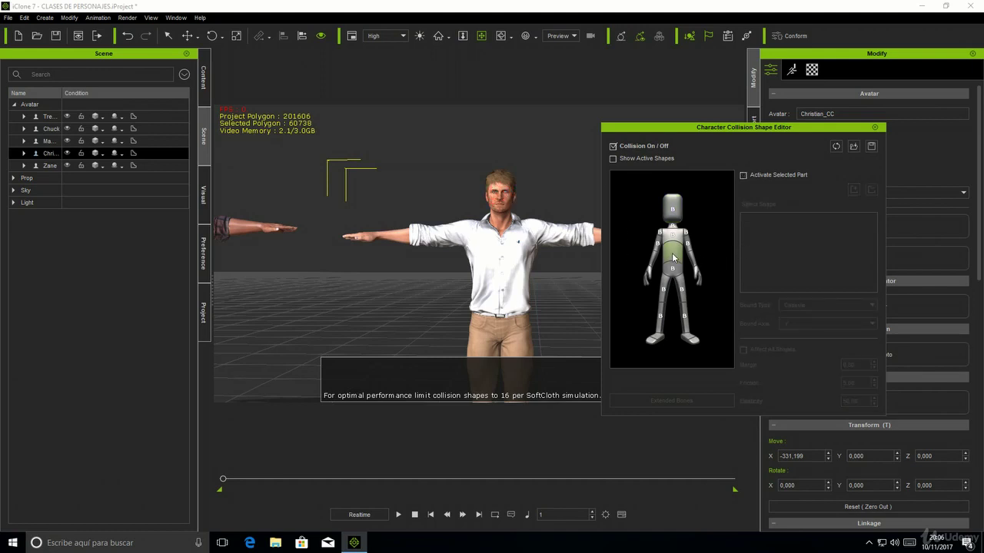
left_click(743, 175)
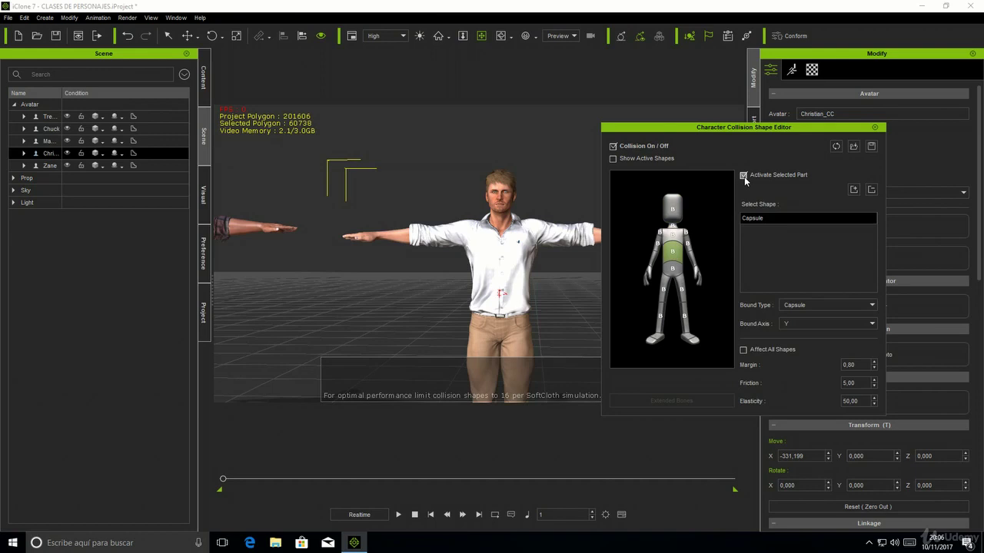
left_click(673, 270)
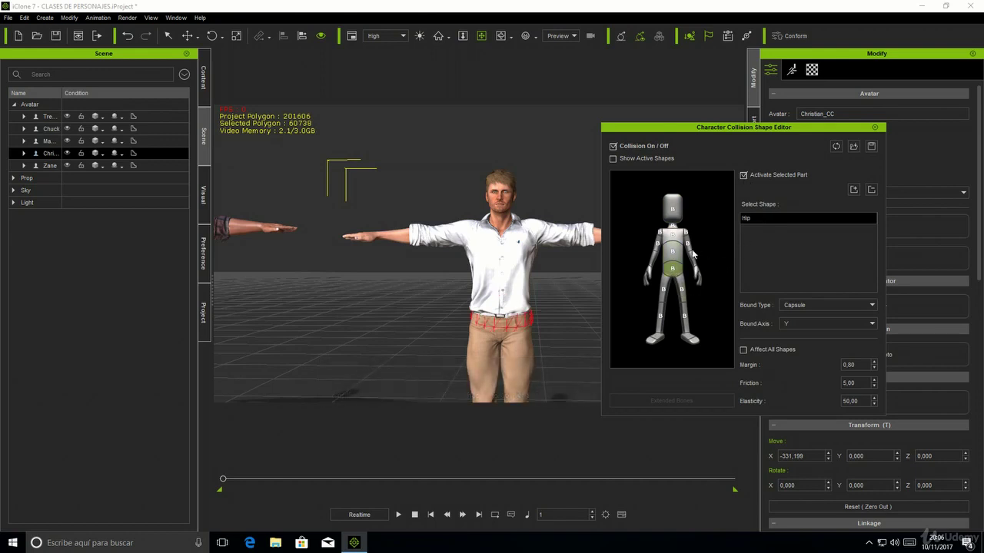
left_click(691, 263)
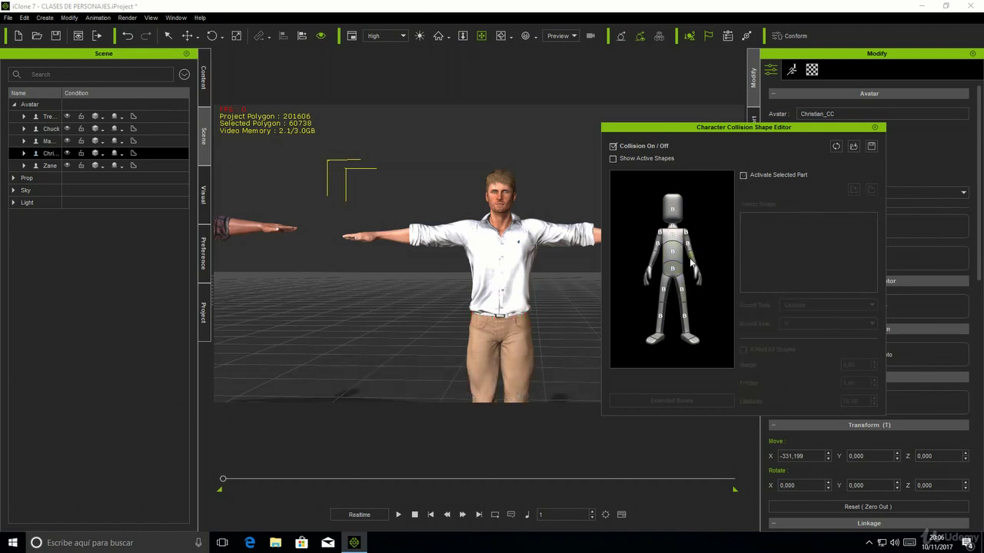
left_click(743, 175)
middle_click_drag(561, 245, 490, 244)
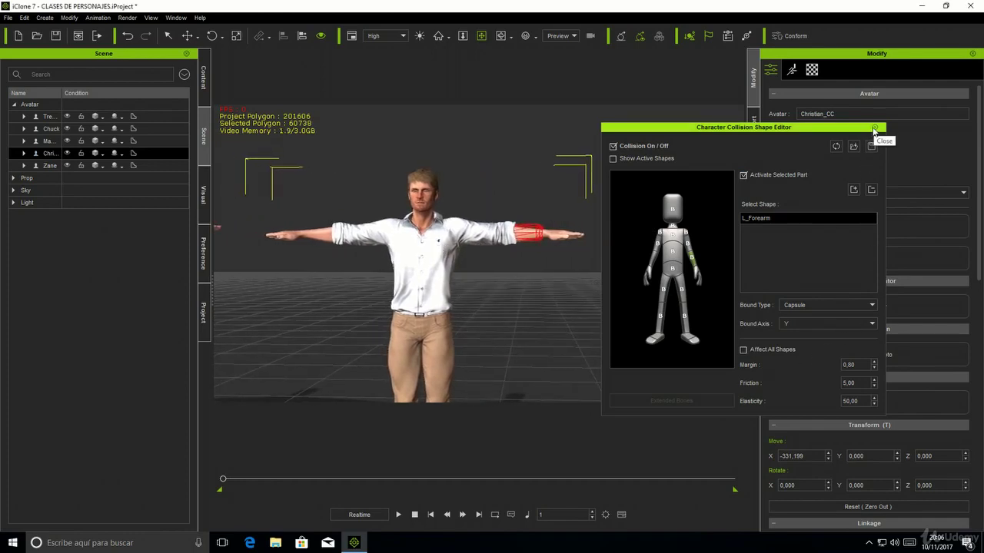
left_click(873, 128)
middle_click_drag(455, 227, 464, 243)
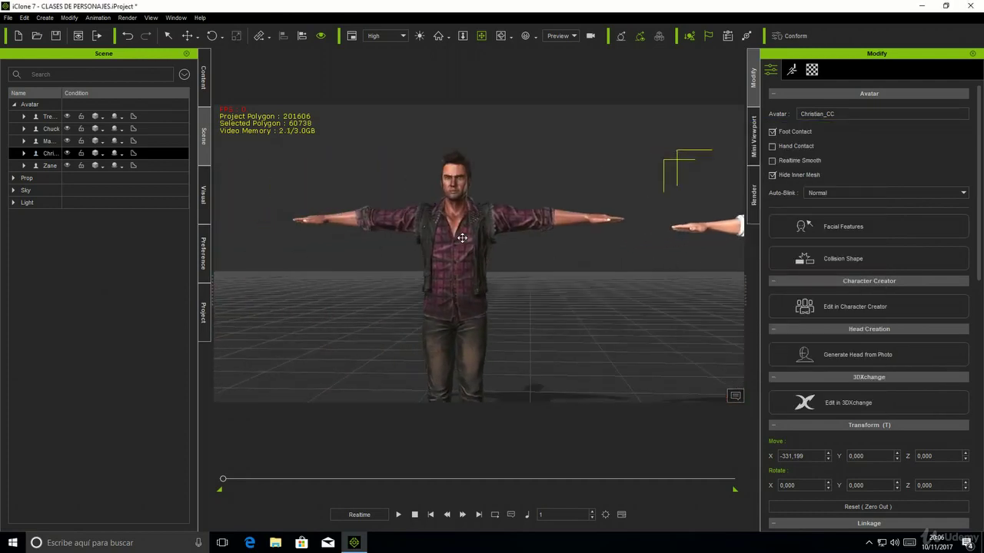
left_click(462, 239)
left_click(71, 17)
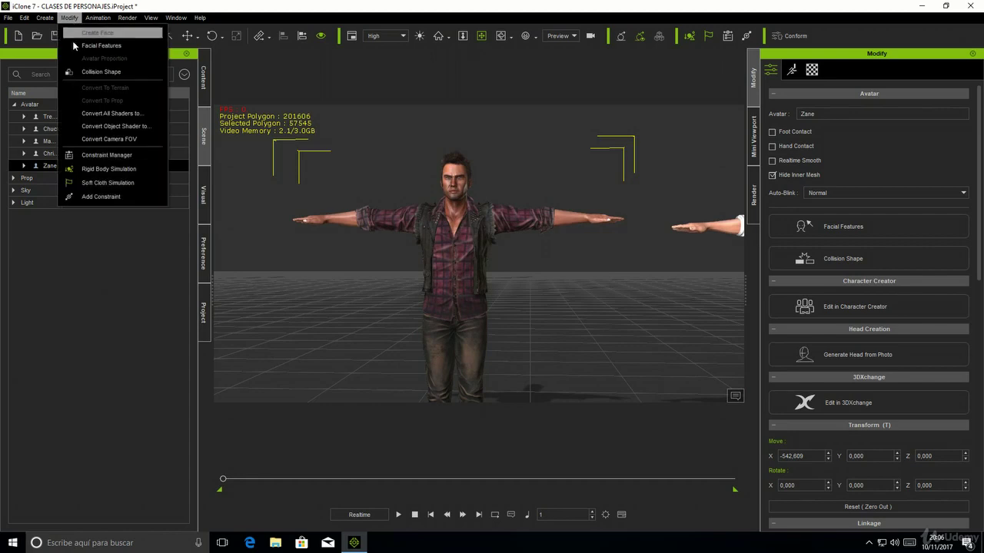
left_click(101, 72)
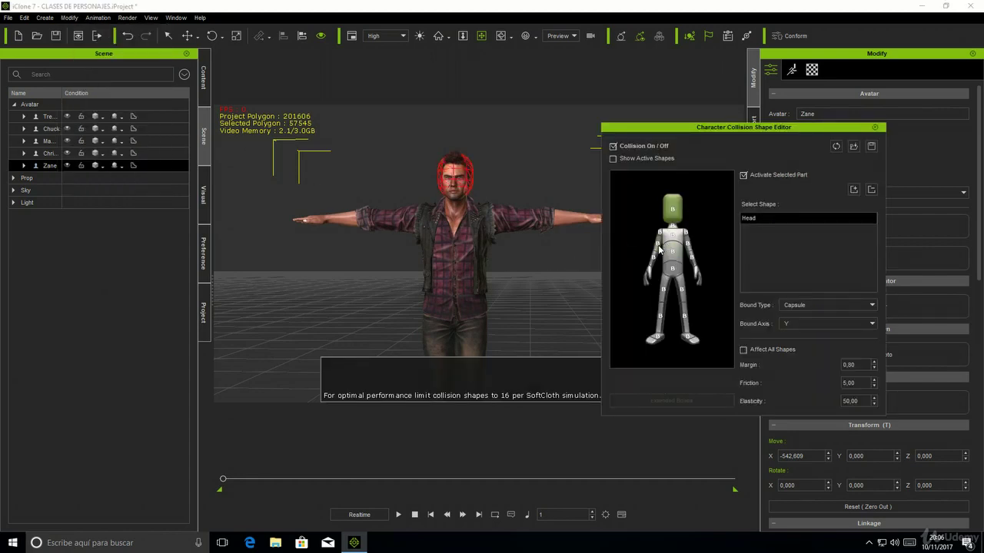
left_click(687, 245)
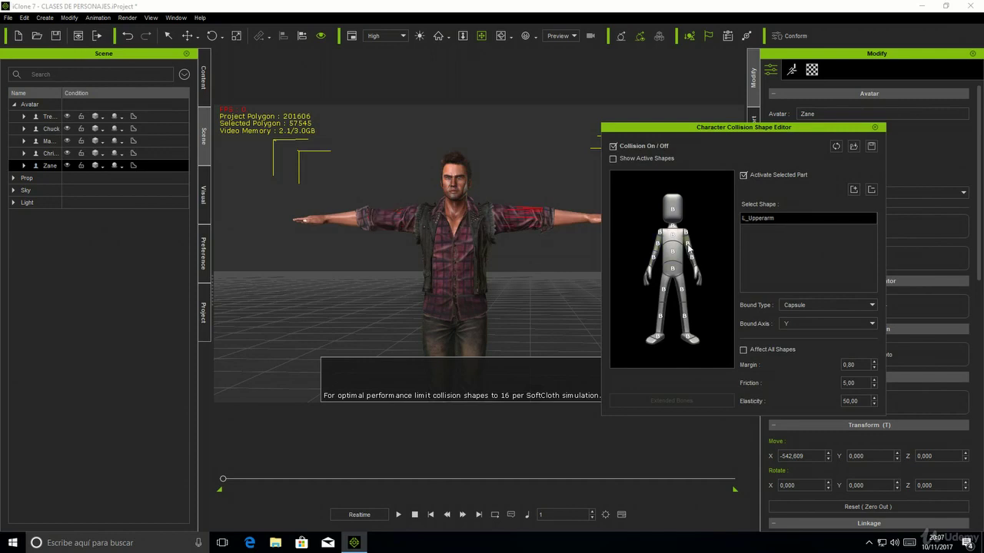
left_click(693, 263)
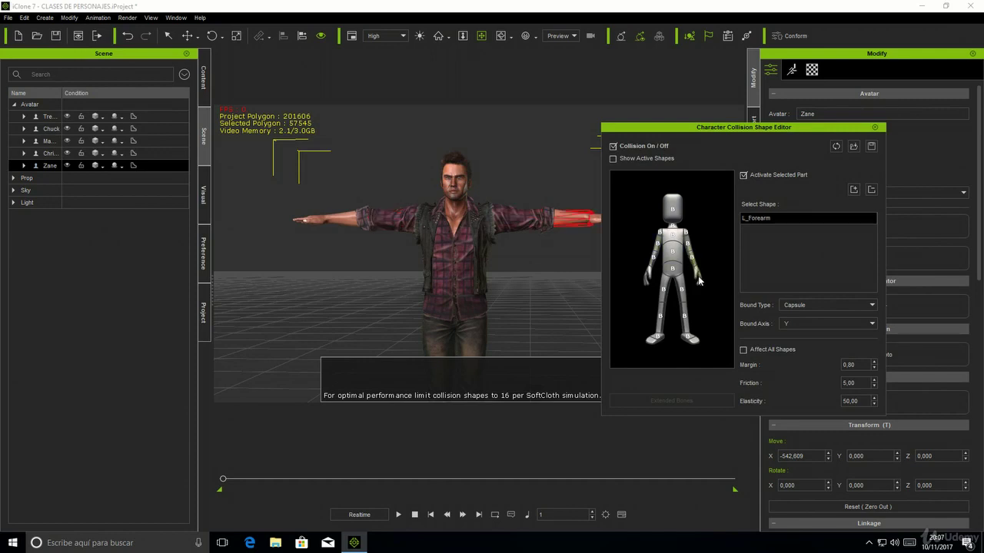
left_click(700, 280)
left_click(744, 176)
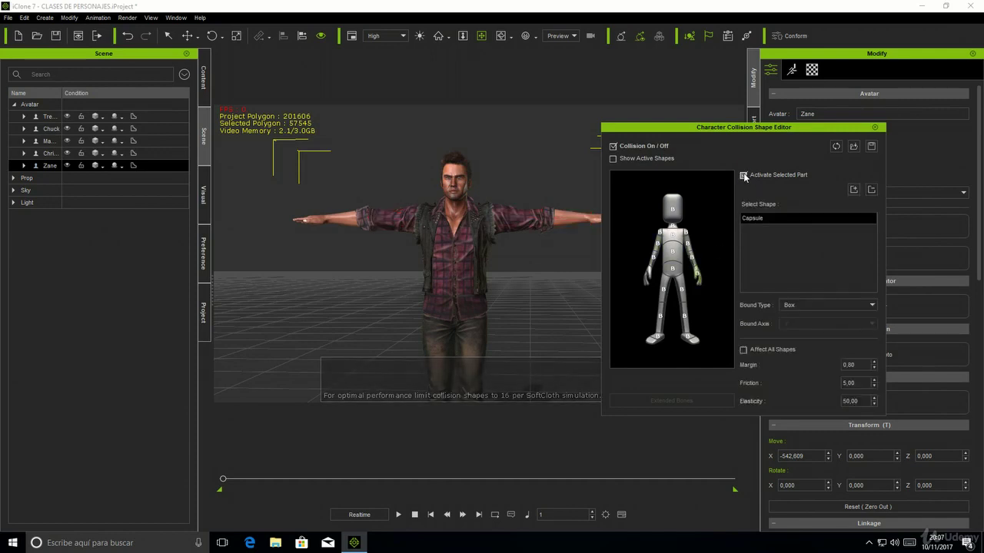
left_click(744, 175)
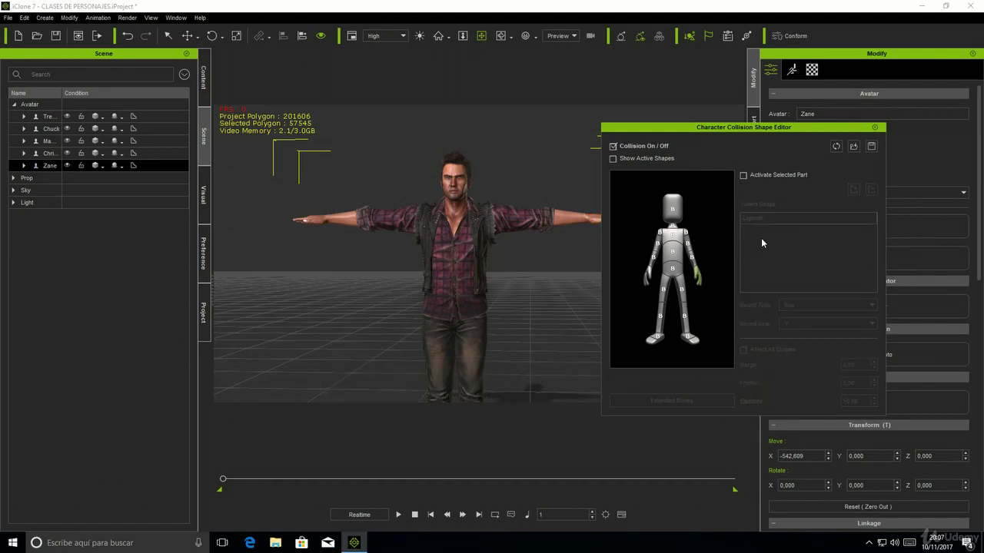
left_click(874, 127)
middle_click_drag(560, 236, 487, 239)
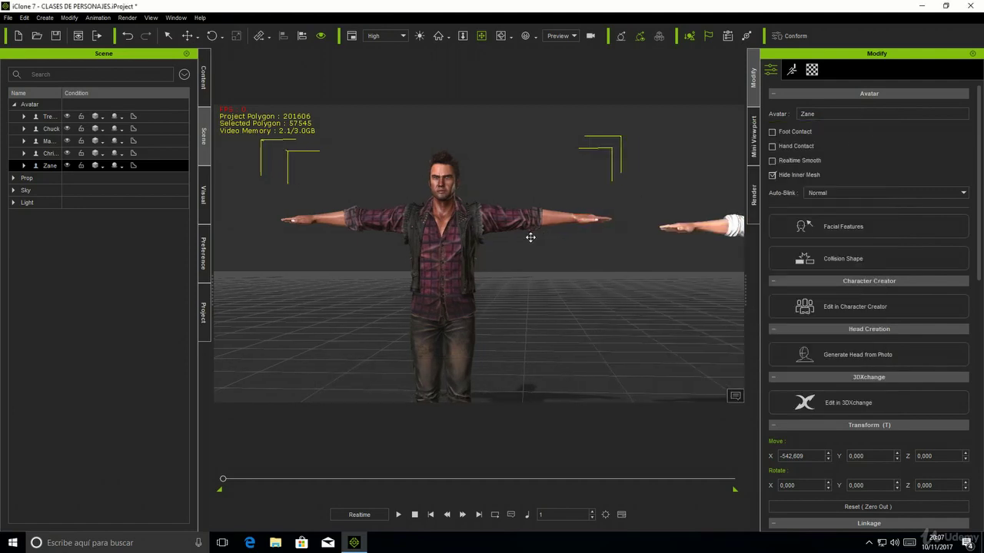
scroll(487, 239, "down", 3)
scroll(497, 263, "down", 2)
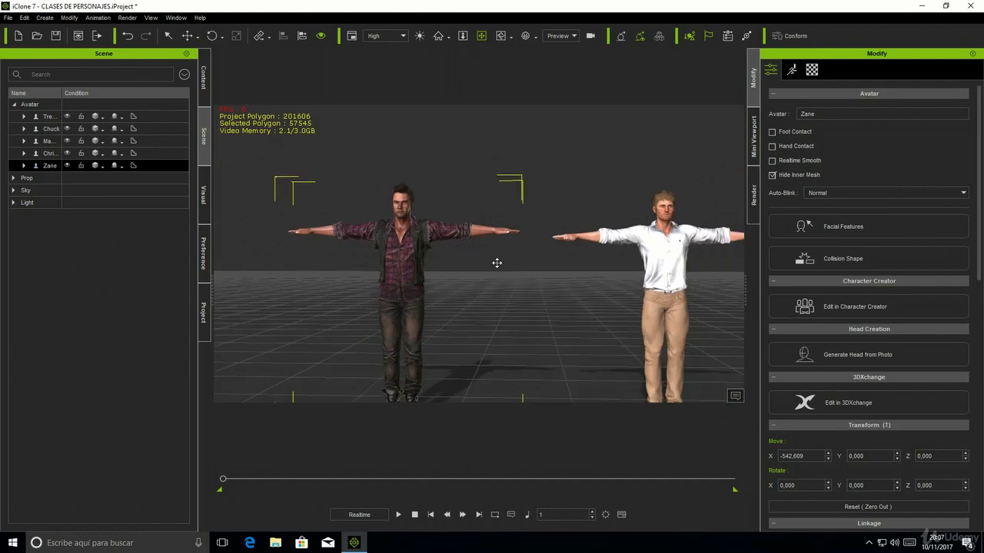
mouse_move(487, 265)
middle_mouse_down()
mouse_move(465, 247)
mouse_move(463, 260)
middle_mouse_up()
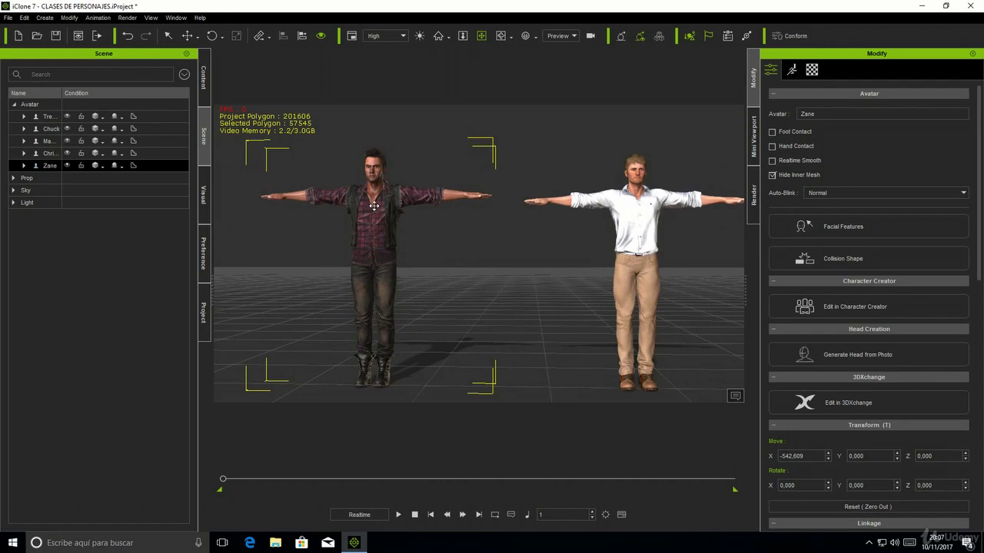
mouse_move(373, 206)
middle_mouse_down()
mouse_move(521, 252)
mouse_move(452, 231)
mouse_move(532, 274)
middle_mouse_up()
scroll(423, 267, "up", 2)
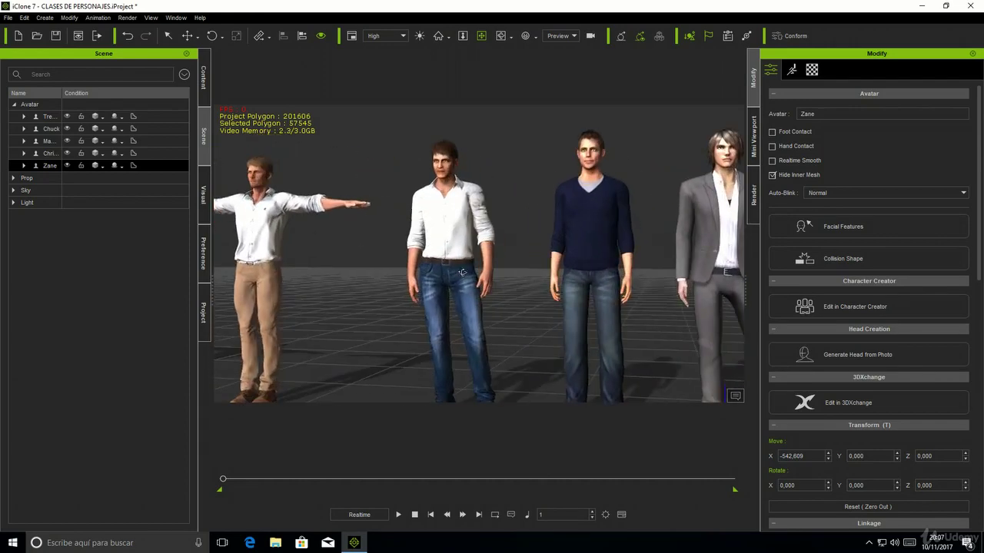
scroll(423, 266, "up", 2)
scroll(423, 267, "up", 2)
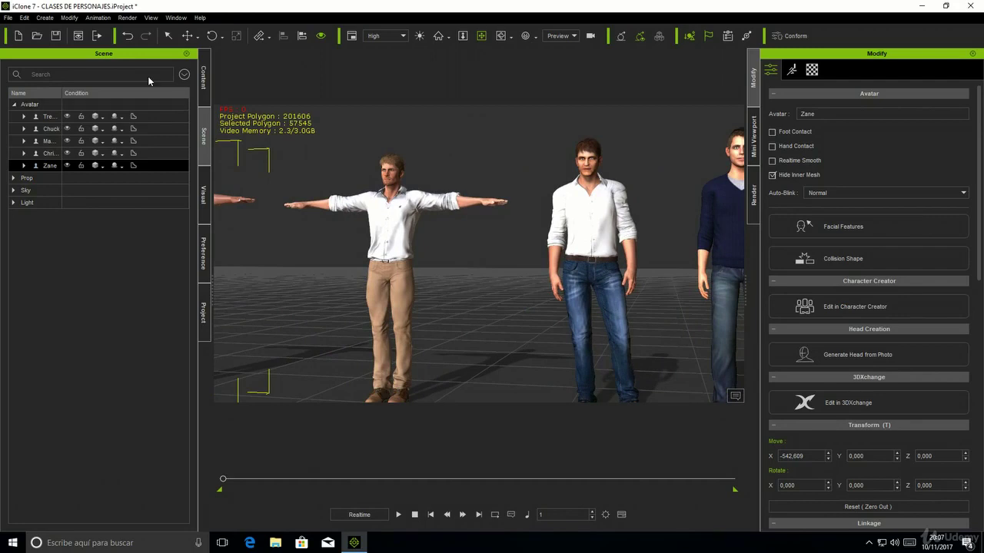
left_click(67, 21)
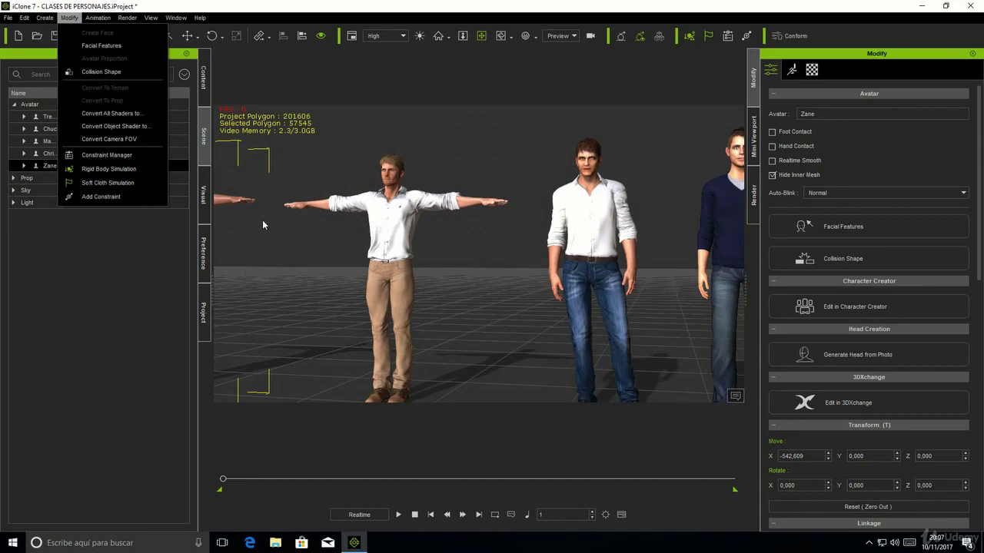
left_click(323, 277)
scroll(321, 222, "down", 3)
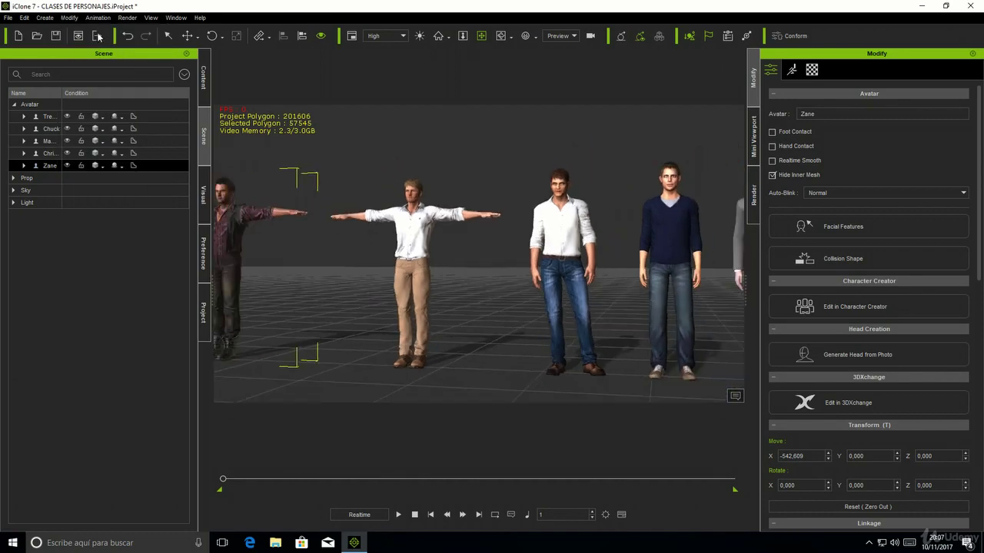
Step: Start a new project without saving and browse to the Set Template Prop folder
left_click(98, 36)
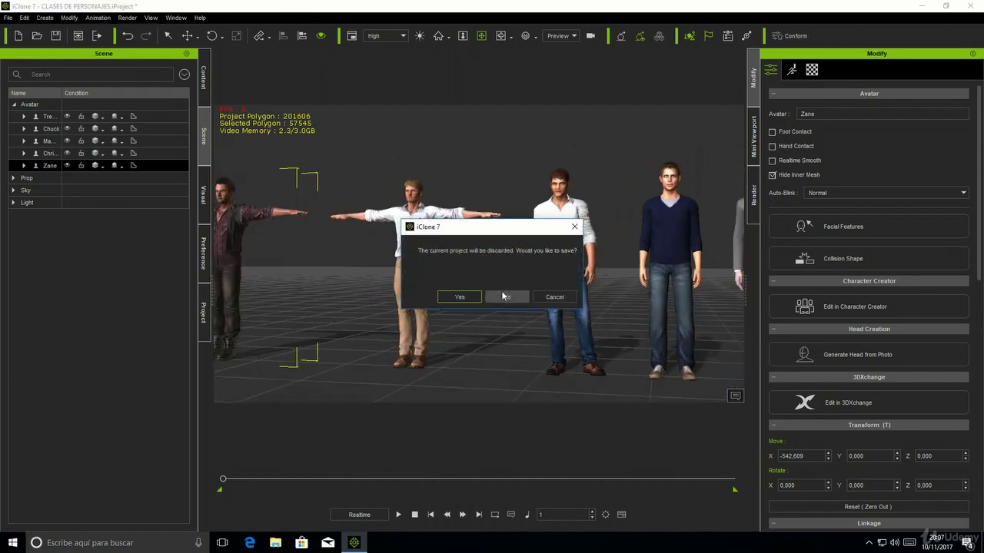
left_click(503, 296)
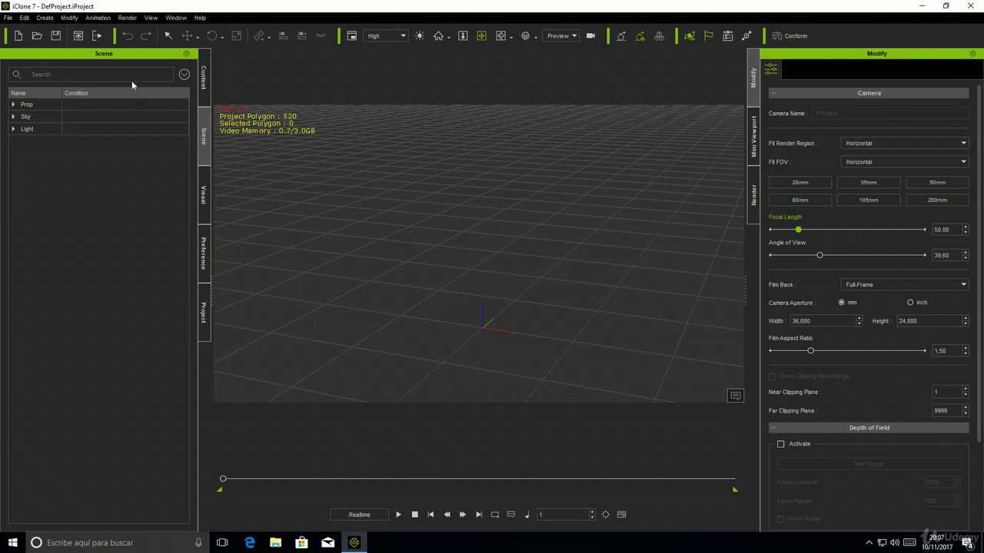
left_click(203, 83)
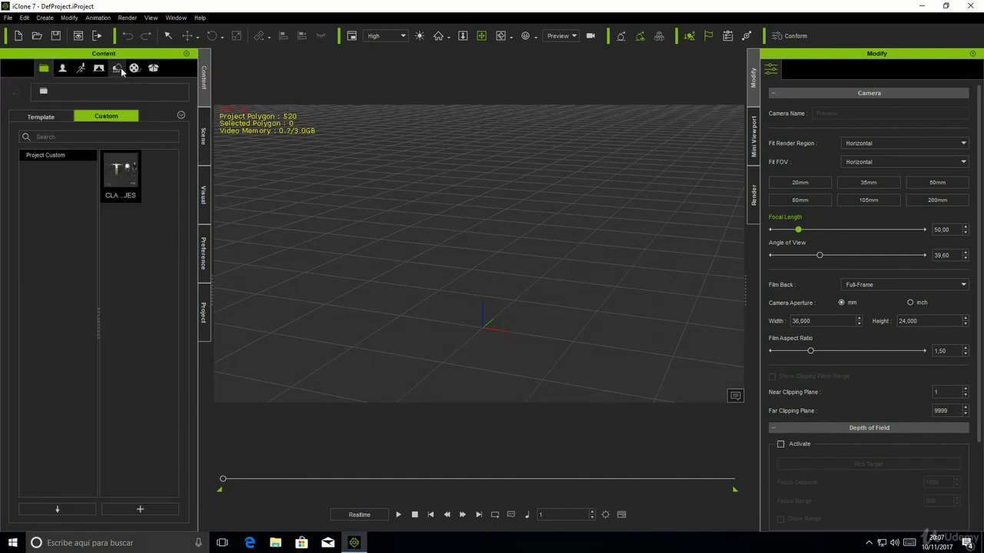
left_click(117, 69)
left_click(75, 154)
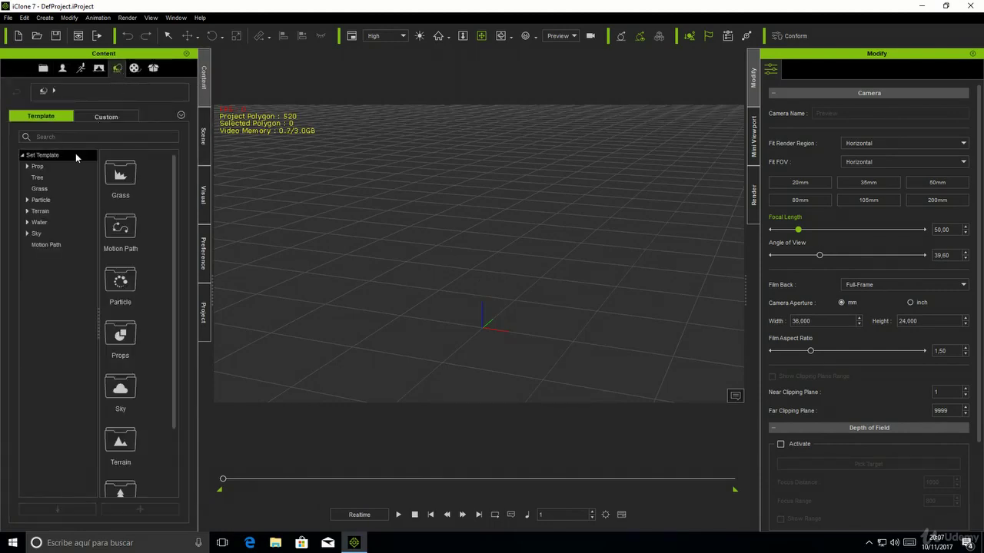
left_click(26, 166)
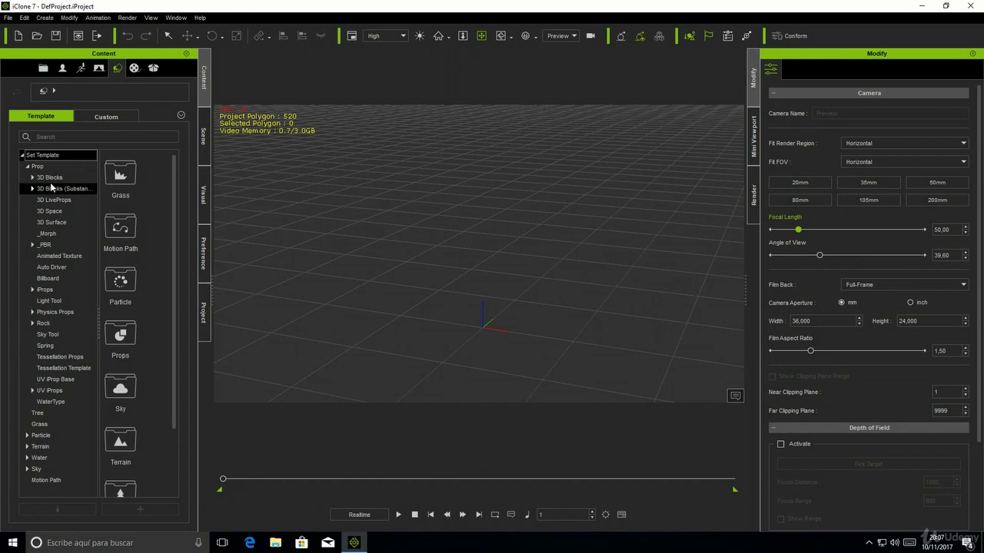
Step: Add the Floor_001 block from 3D Blocks (Substance) > Wall and Floor to the scene
left_click(51, 189)
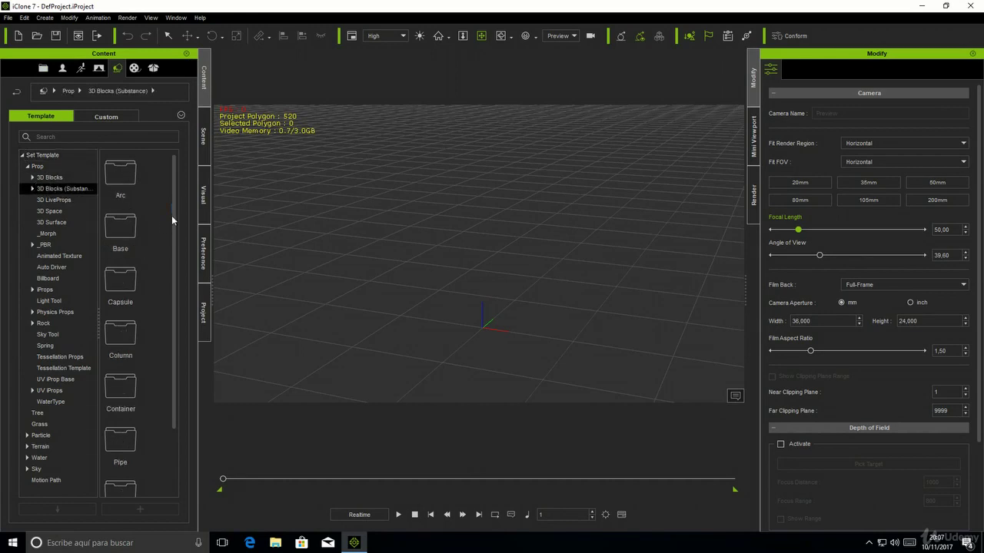
scroll(174, 261, "down", 3)
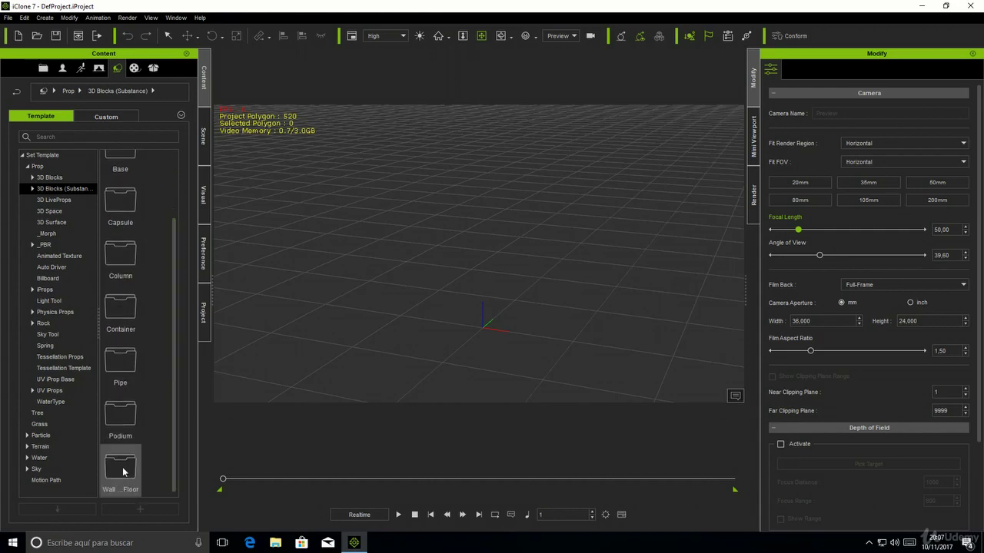
double_click(122, 467)
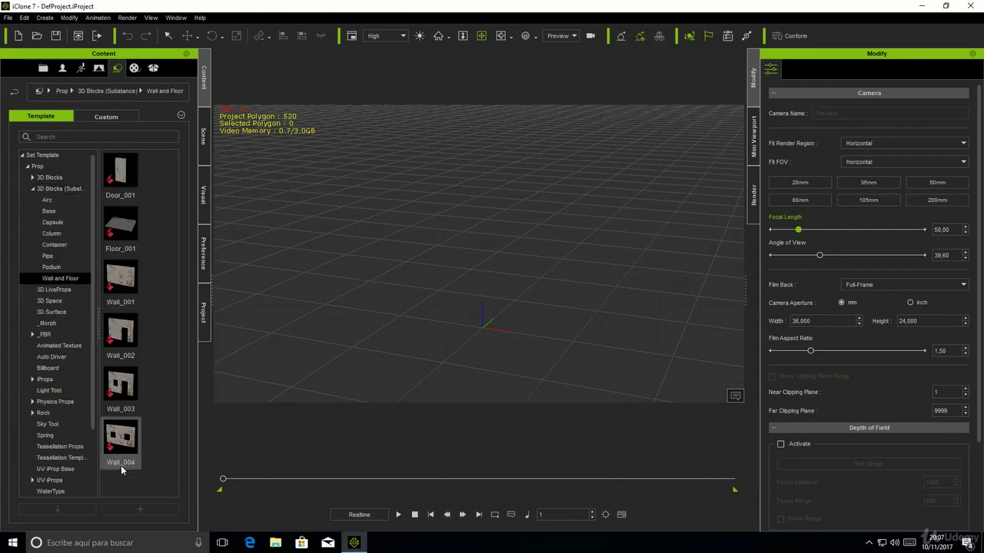
left_click(128, 233)
left_click(62, 508)
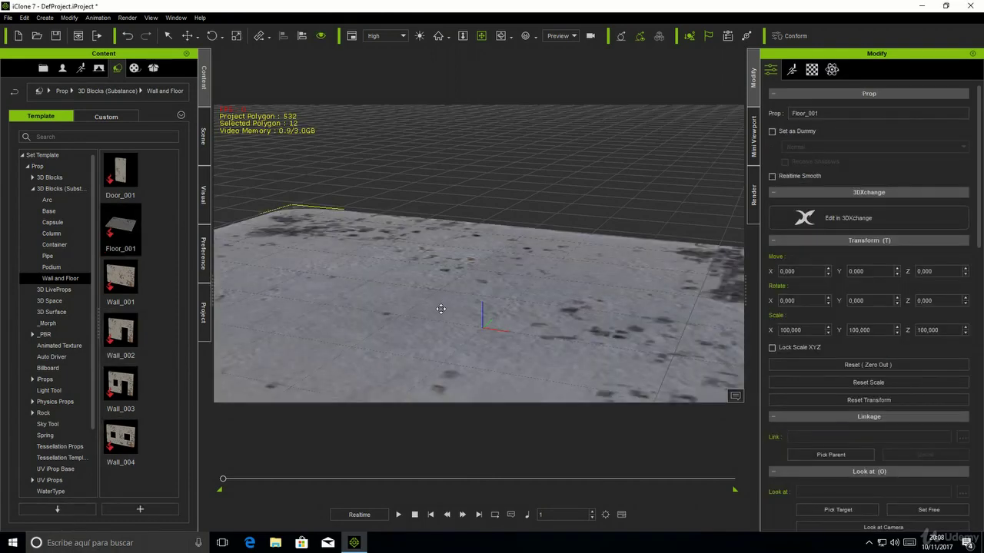
Step: Orbit to view the floor at an angle and show the Avatar templates
scroll(446, 285, "down", 5)
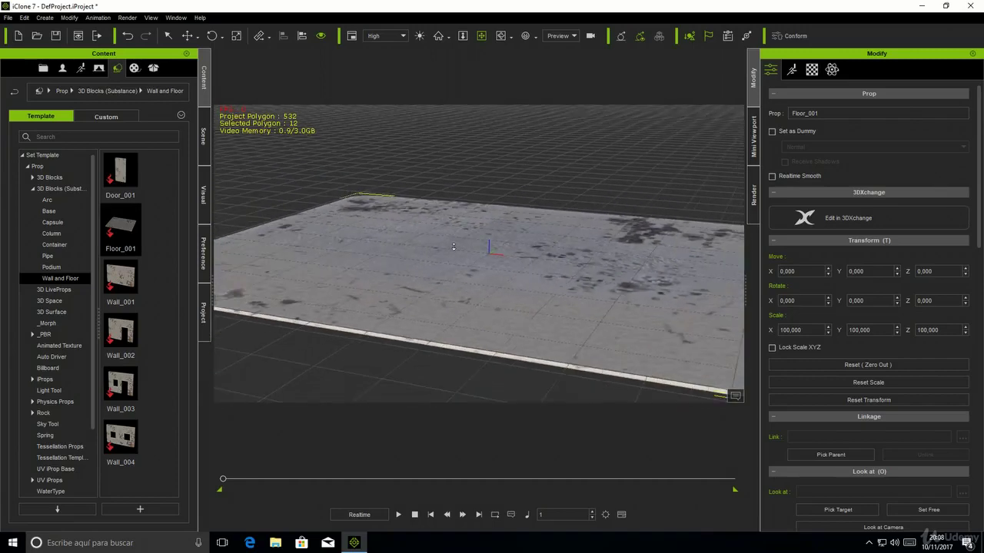
mouse_move(454, 247)
right_mouse_down()
mouse_move(446, 279)
mouse_move(392, 289)
right_mouse_up()
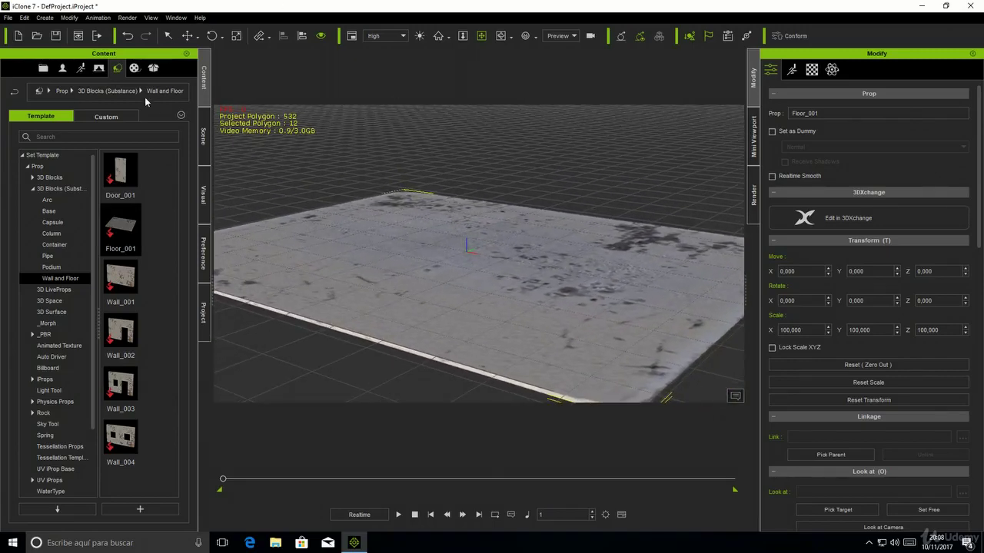
left_click(63, 69)
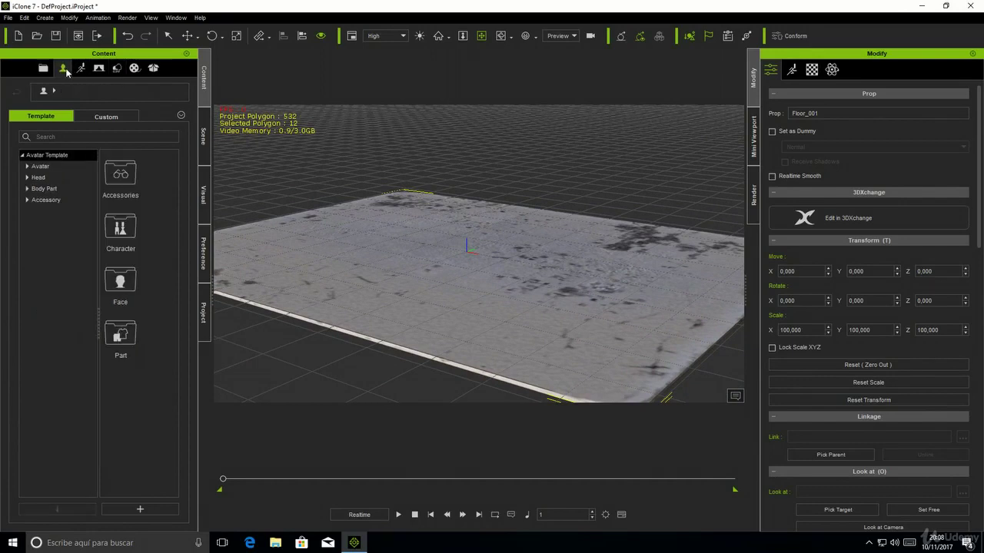
Step: Load the Christian avatar from 00_CC Character onto the floor, then select the floor
left_click(28, 166)
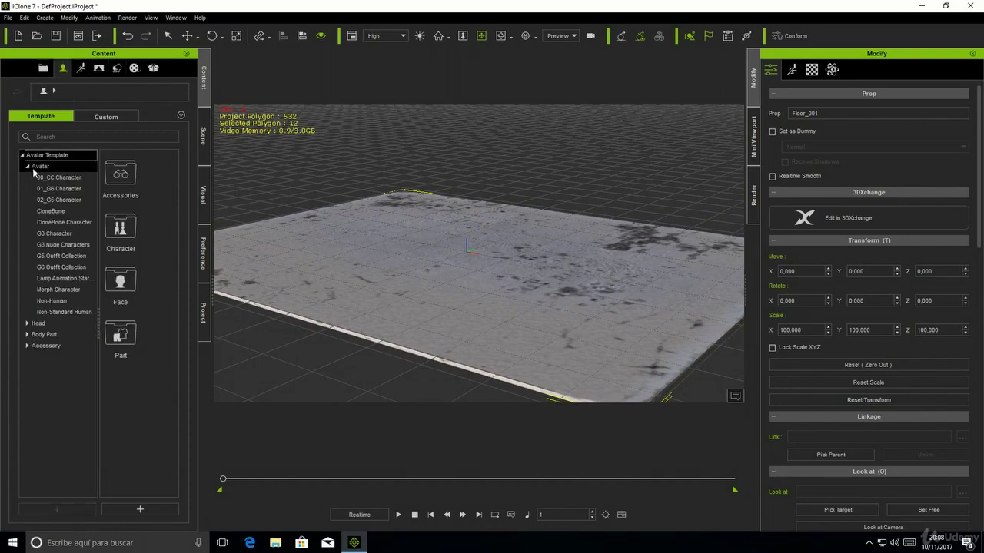
left_click(58, 178)
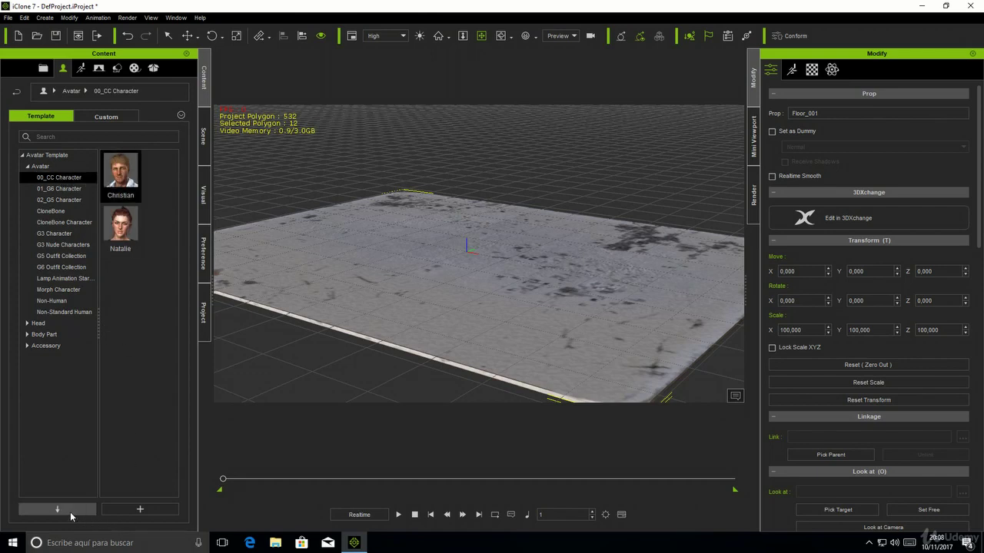
left_click(70, 511)
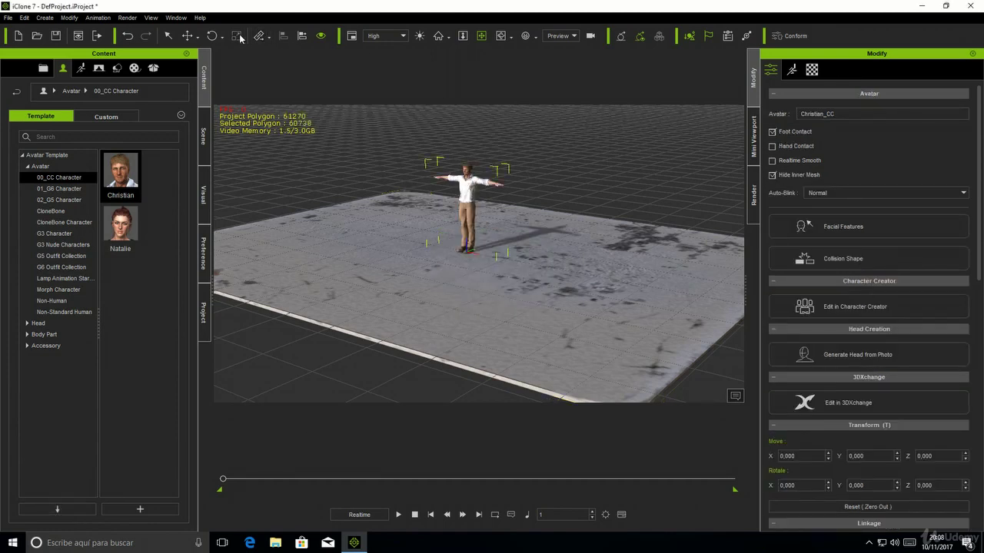
left_click(371, 289)
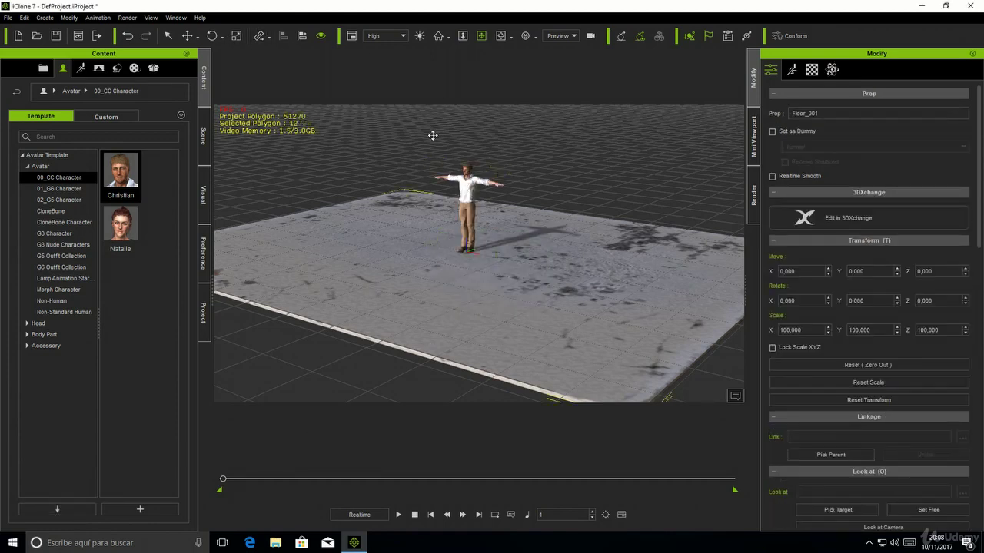
Step: Move Floor_001 up along Z to 59.461
left_click(189, 37)
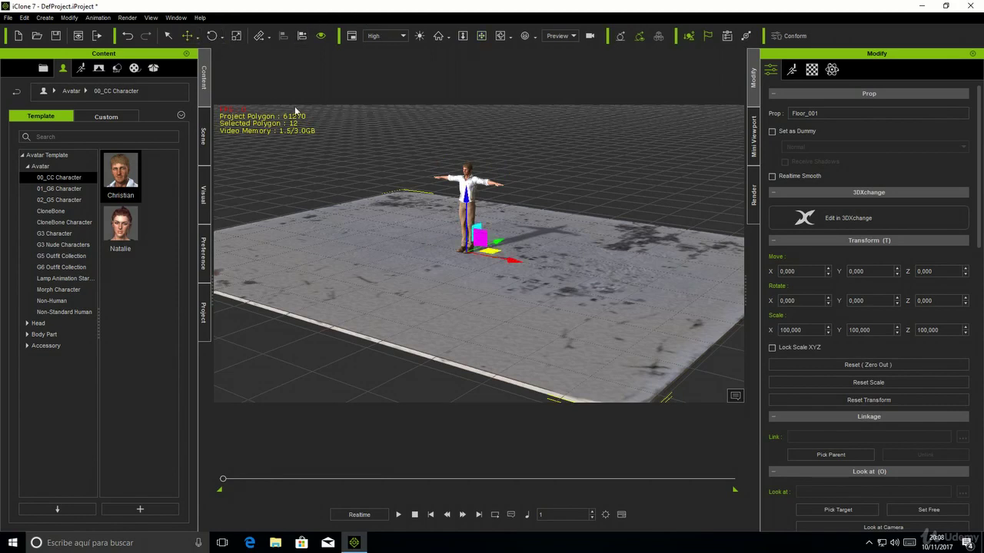
left_click_drag(467, 201, 467, 169)
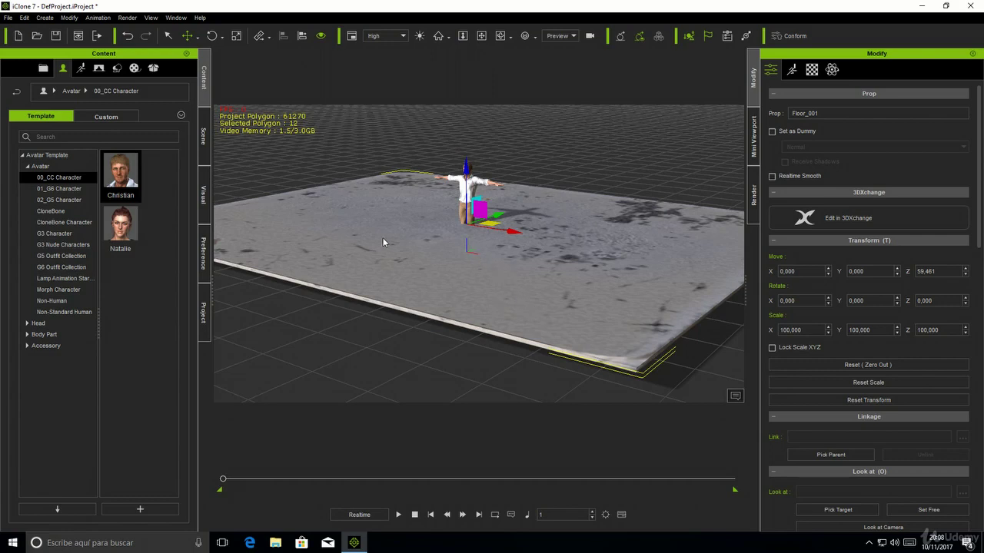
left_click(472, 188)
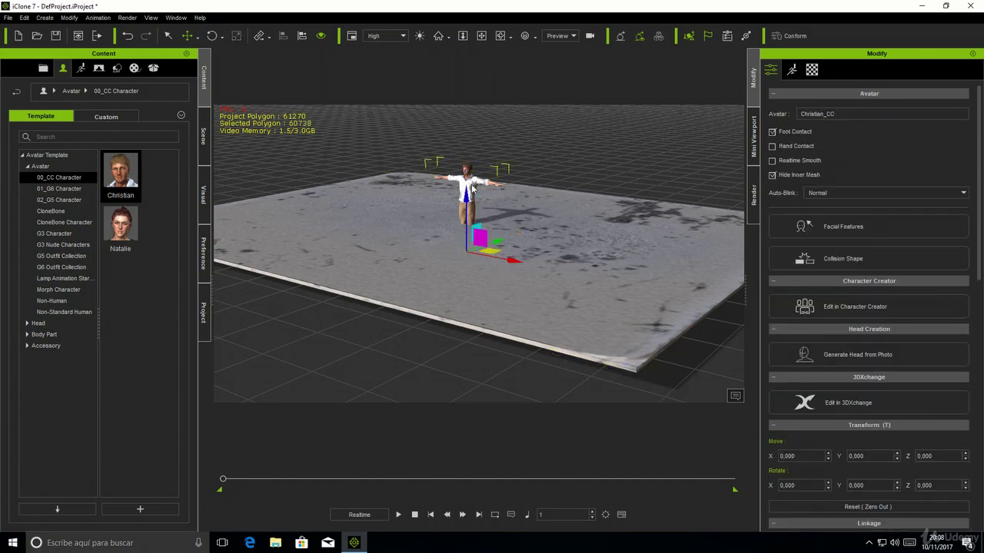
left_click(25, 17)
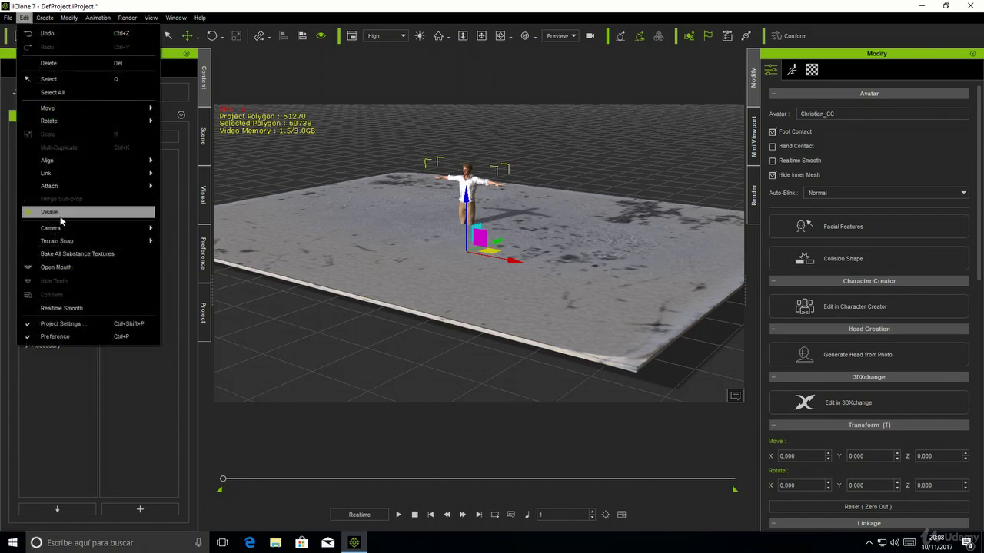
mouse_move(69, 241)
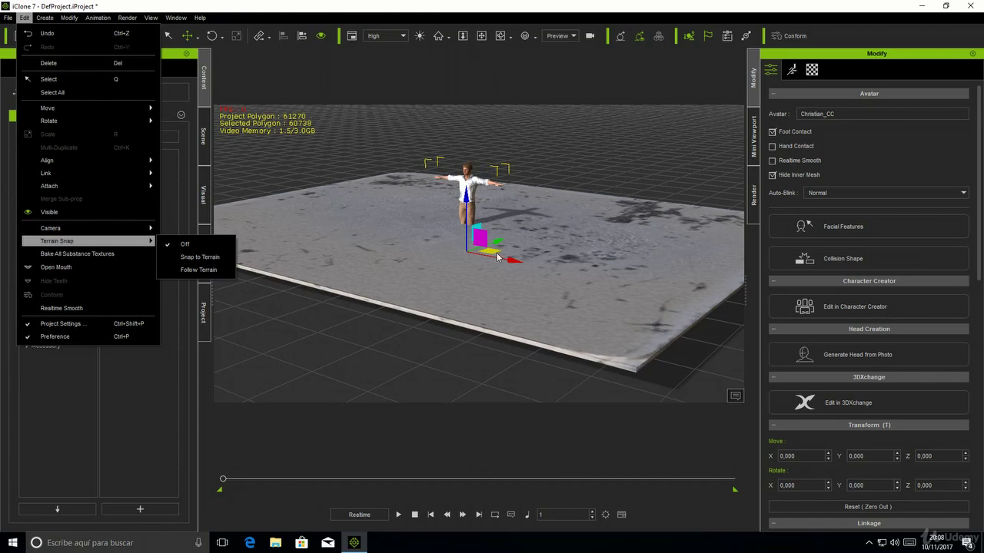
left_click(462, 272)
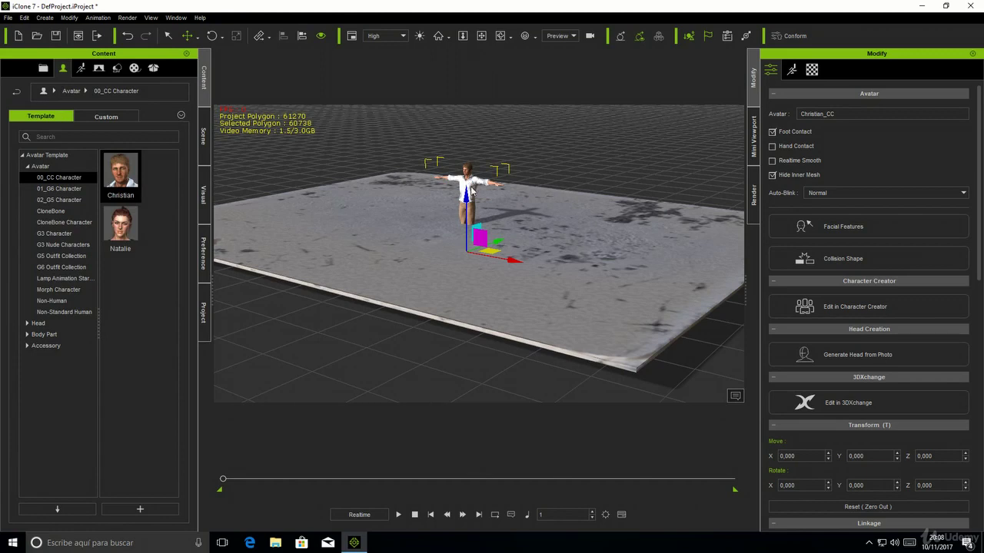
left_click(400, 295)
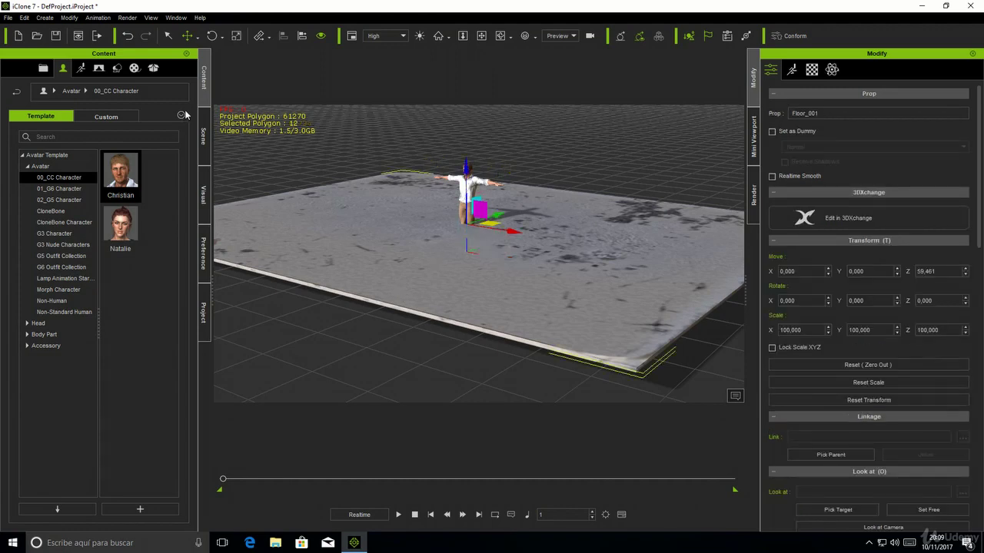
Step: Convert the floor to terrain and lift Christian to Z 56.781 on top of it
left_click(70, 17)
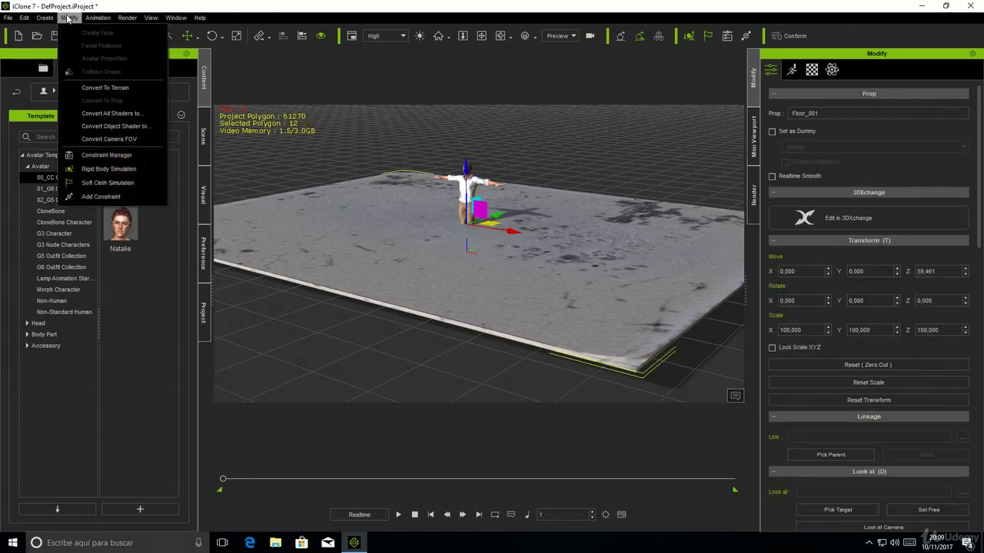
left_click(111, 86)
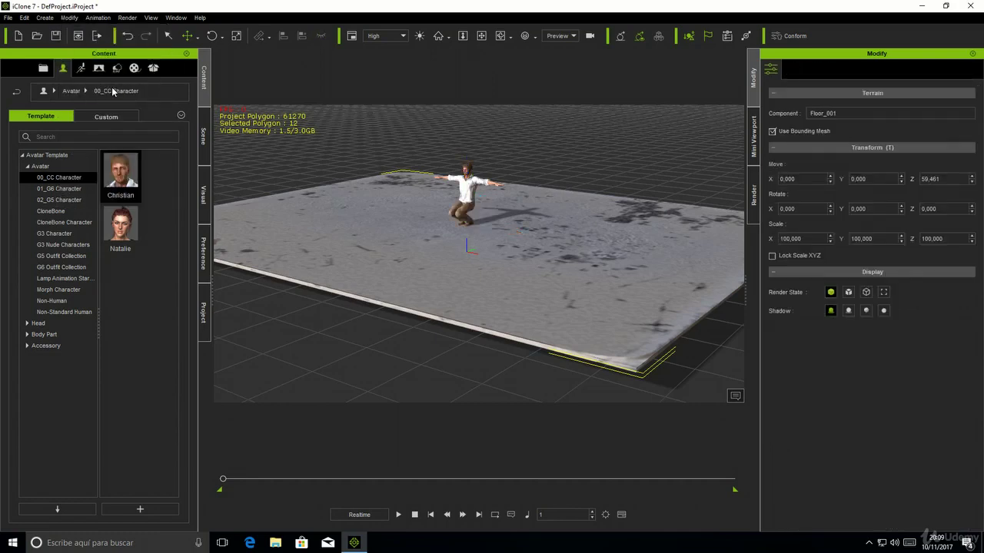
left_click(472, 196)
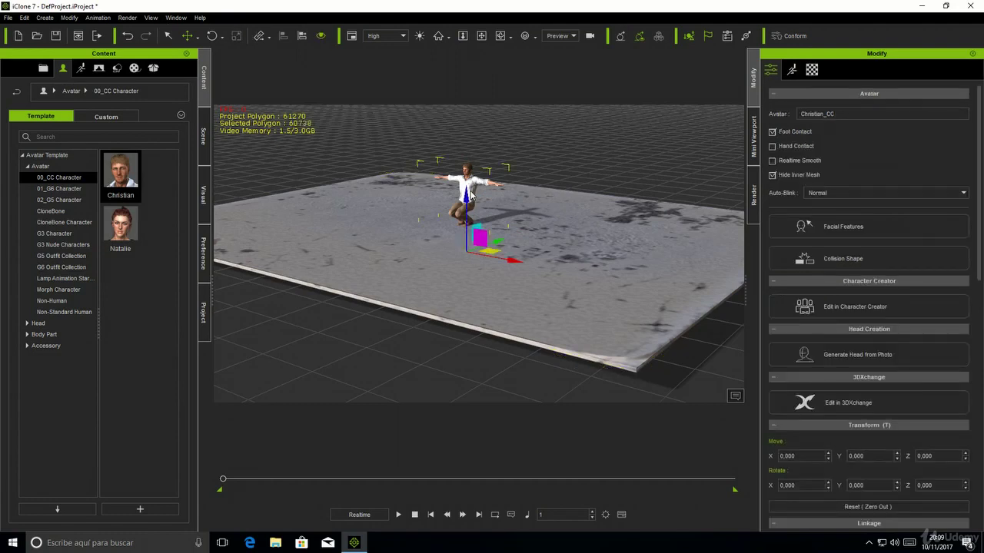
mouse_move(472, 197)
left_mouse_down()
mouse_move(472, 148)
mouse_move(471, 172)
left_mouse_up()
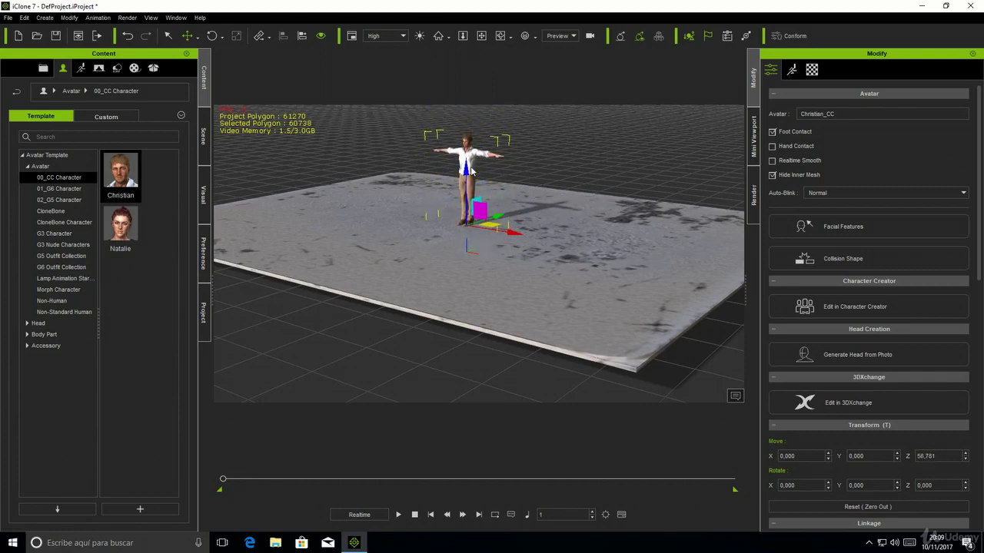
left_click(454, 269)
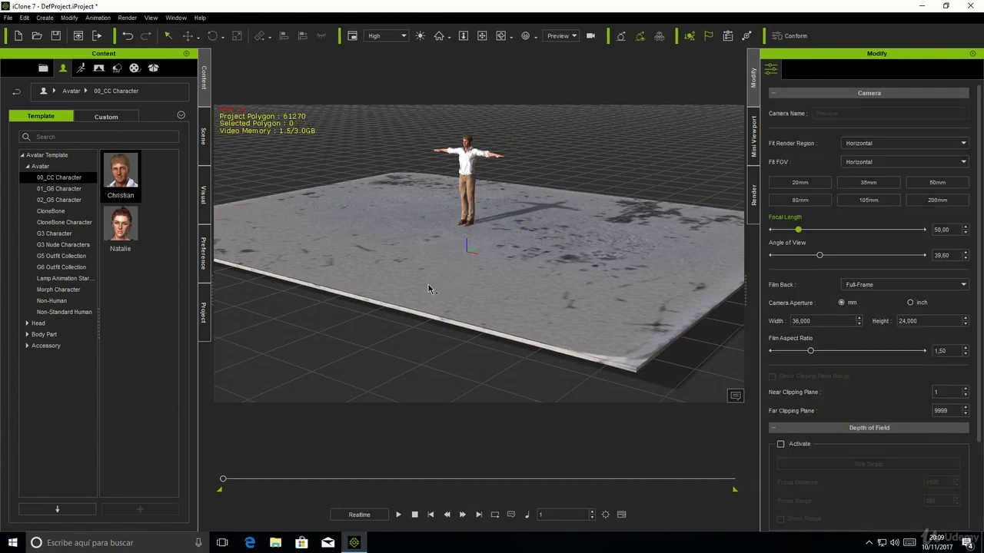
Step: Select Floor under Terrain in the Scene list and convert it back to a prop
left_click(203, 137)
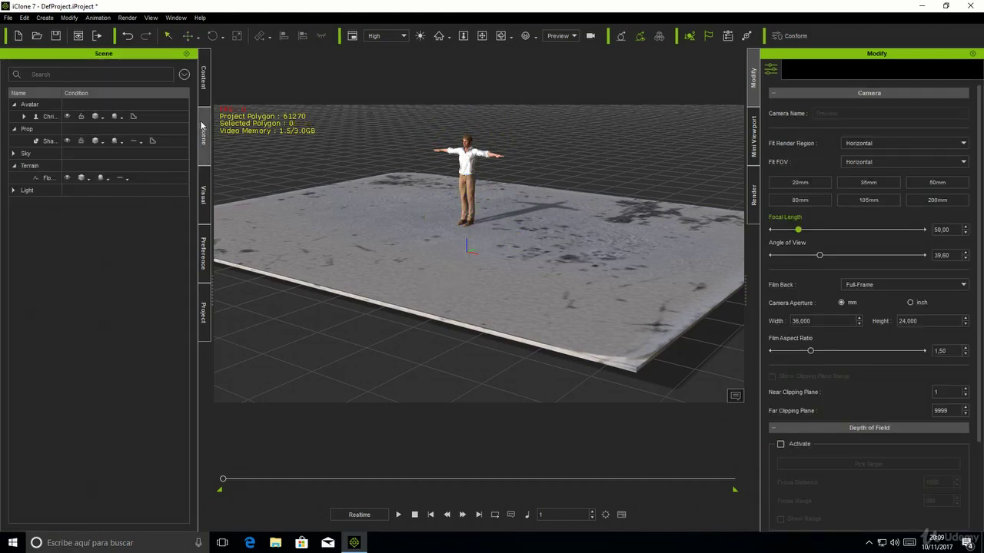
left_click(46, 179)
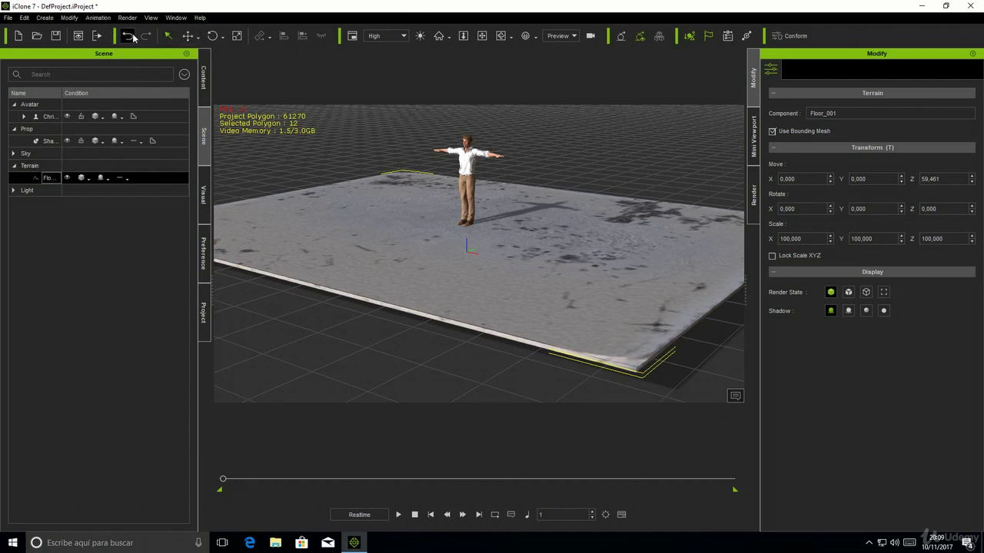
left_click(70, 18)
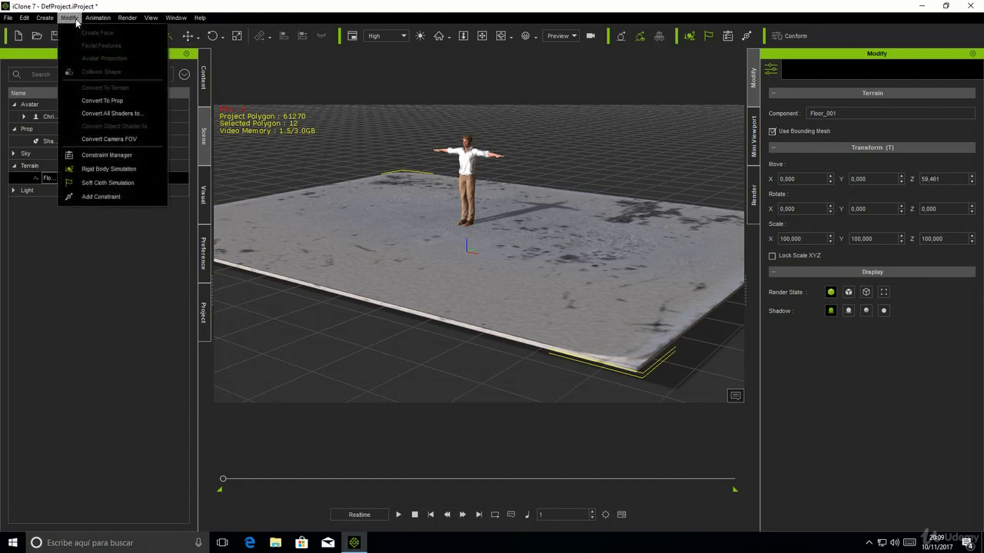
left_click(103, 102)
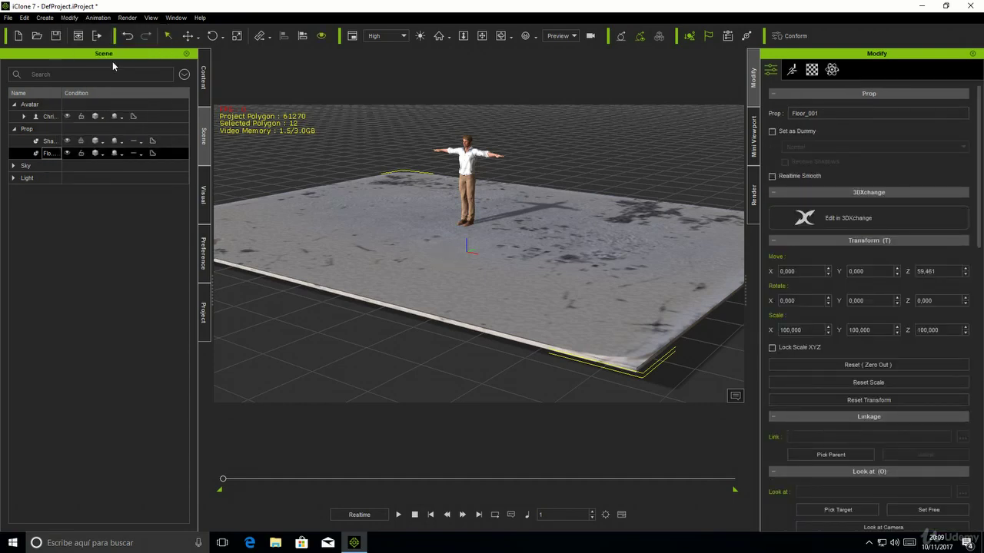
left_click(70, 22)
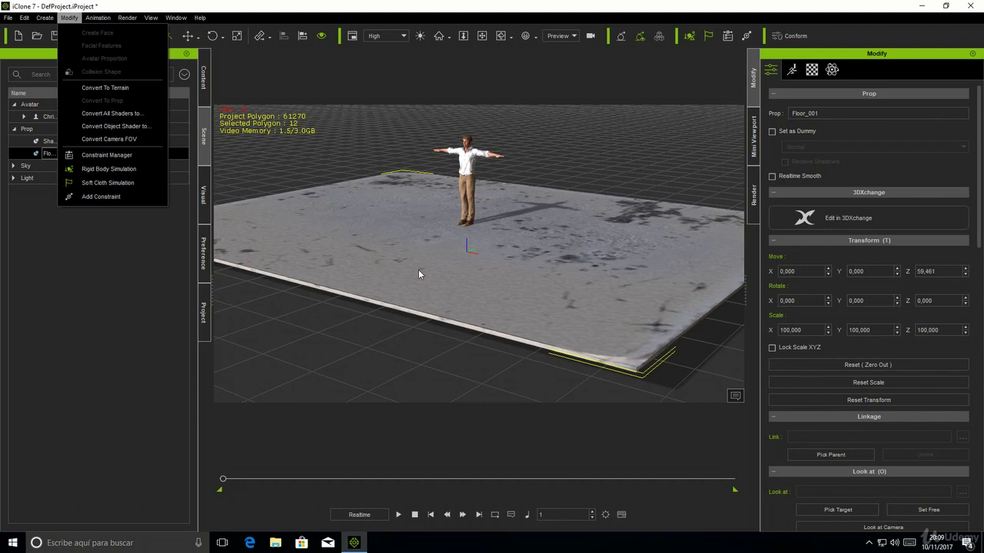
Step: Check the floor's material, then view Christian's Tongue, Toenail and Skin_Body materials
left_click(811, 70)
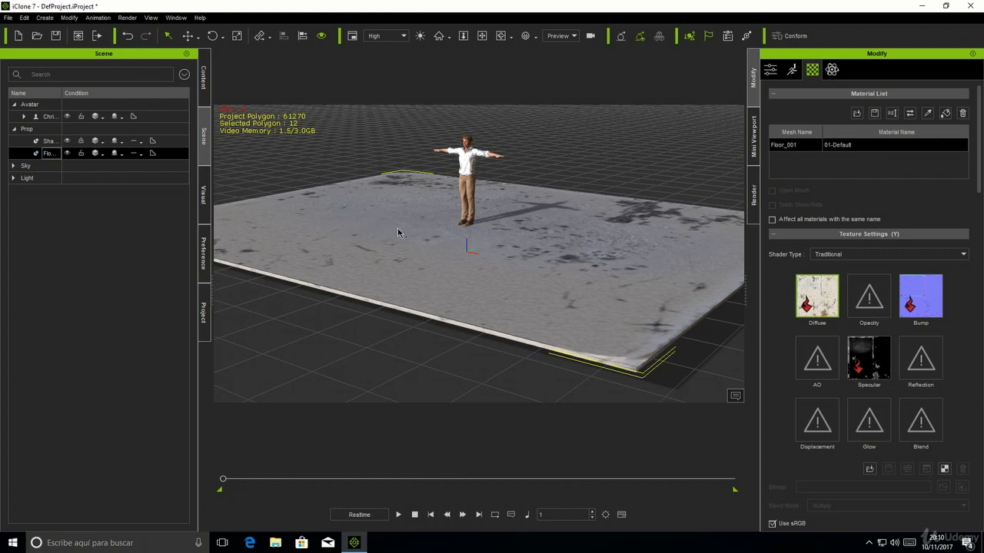
left_click(70, 21)
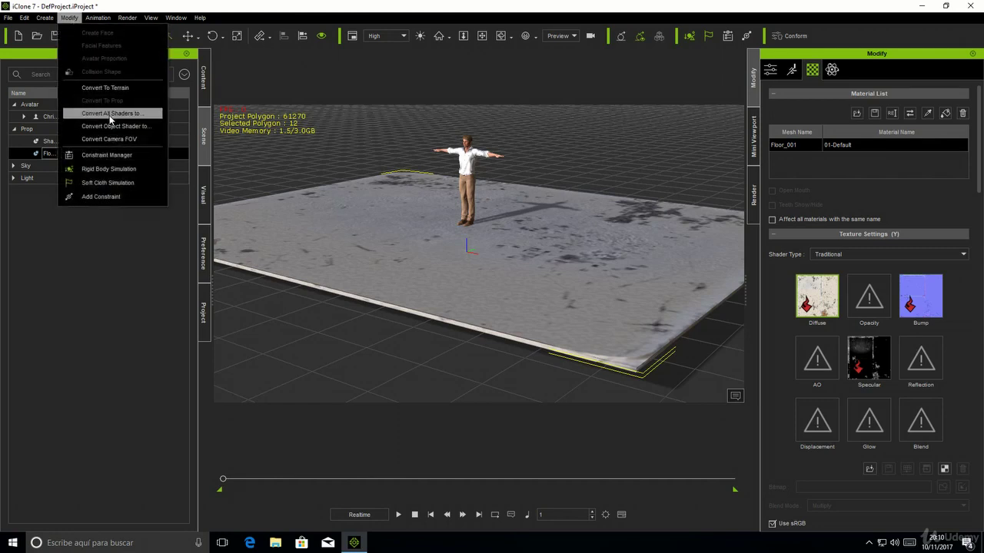
left_click(474, 176)
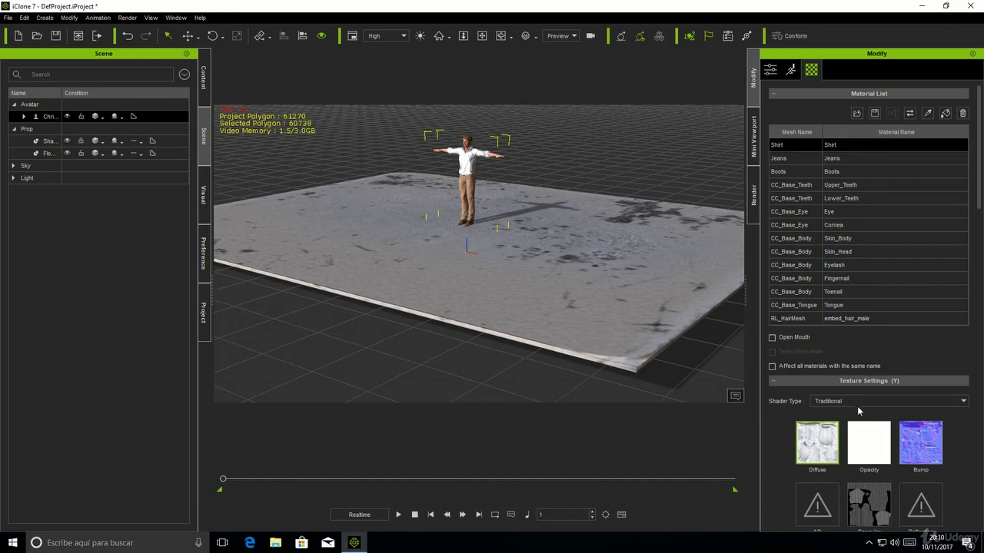
left_click(844, 305)
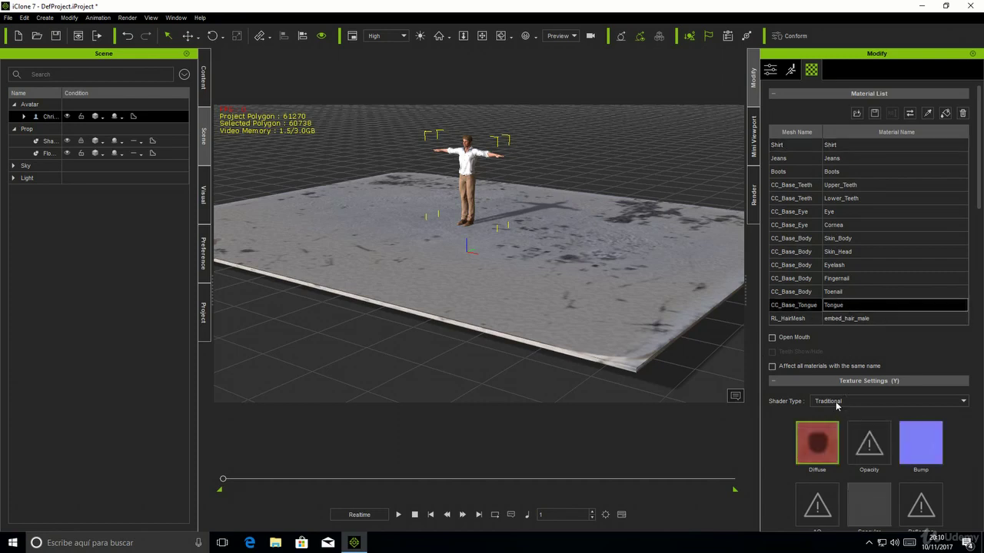
key("Up")
left_click(836, 240)
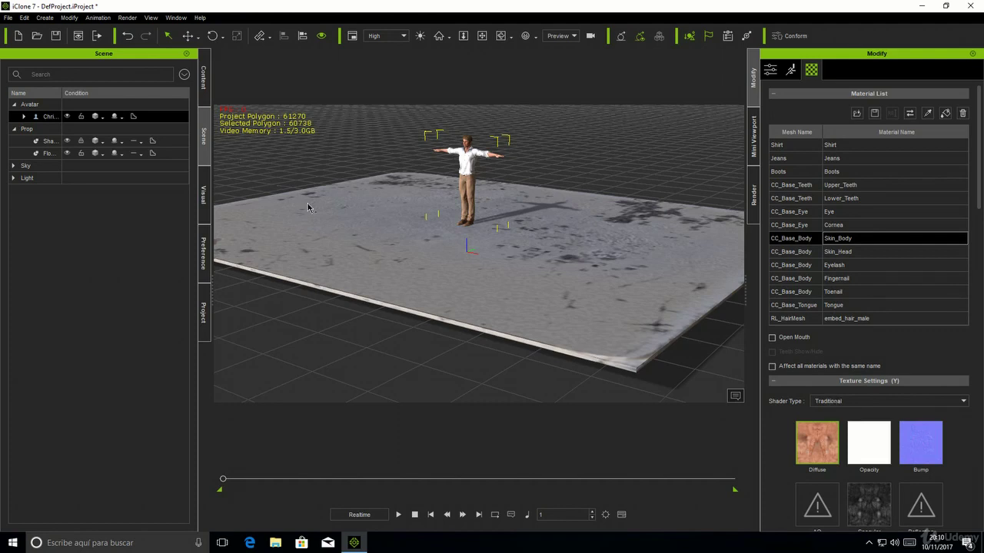
left_click(70, 17)
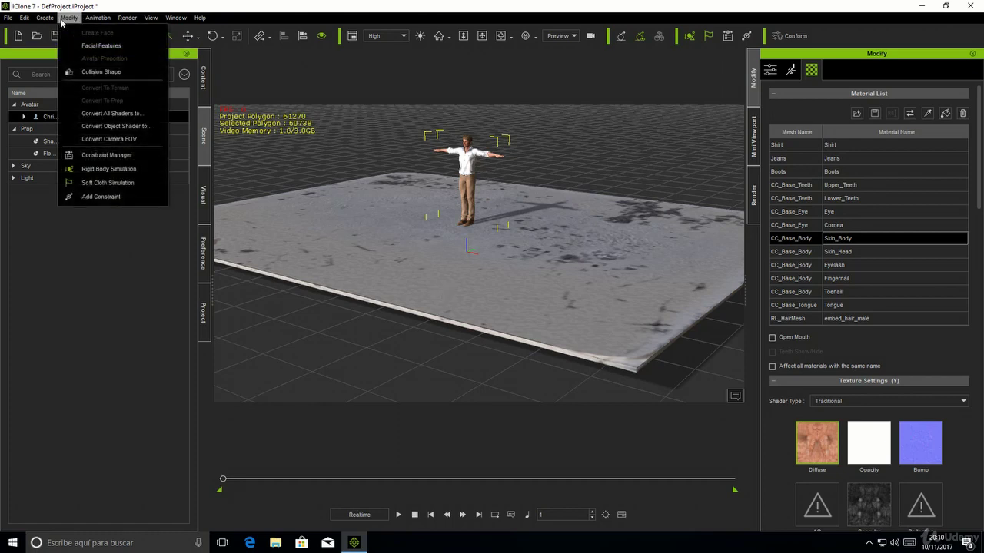
Step: Convert all scene materials to PBR shaders with Convert All Shaders
left_click(132, 117)
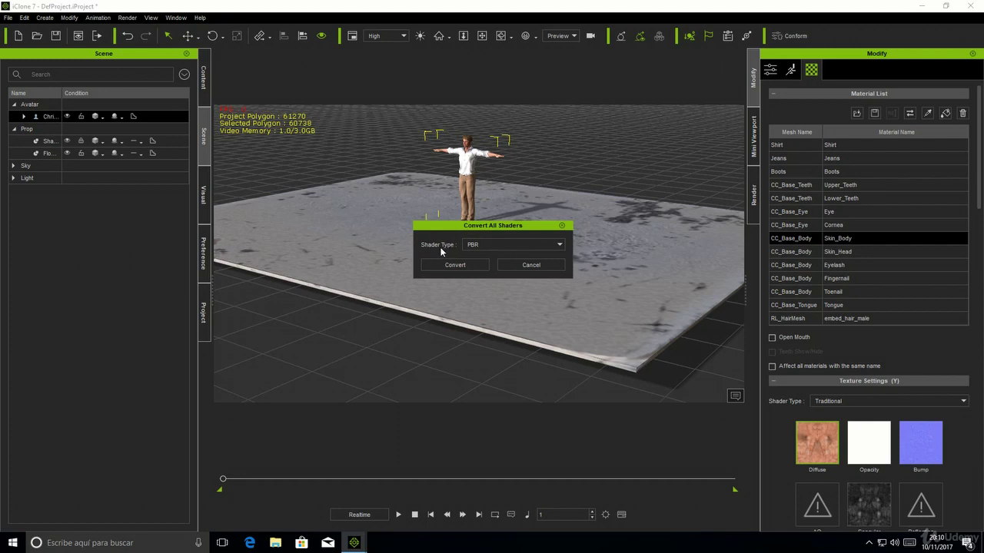
left_click(558, 244)
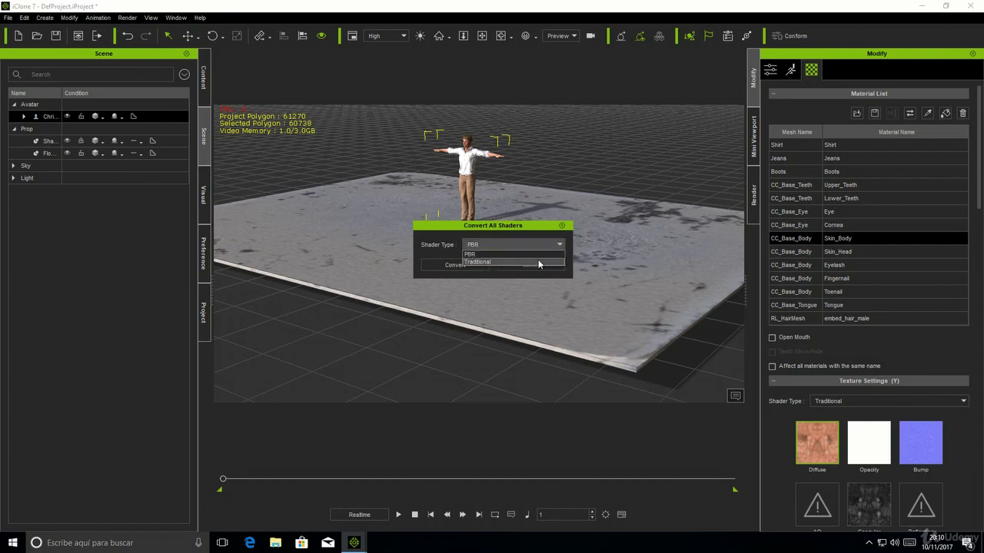
left_click(561, 246)
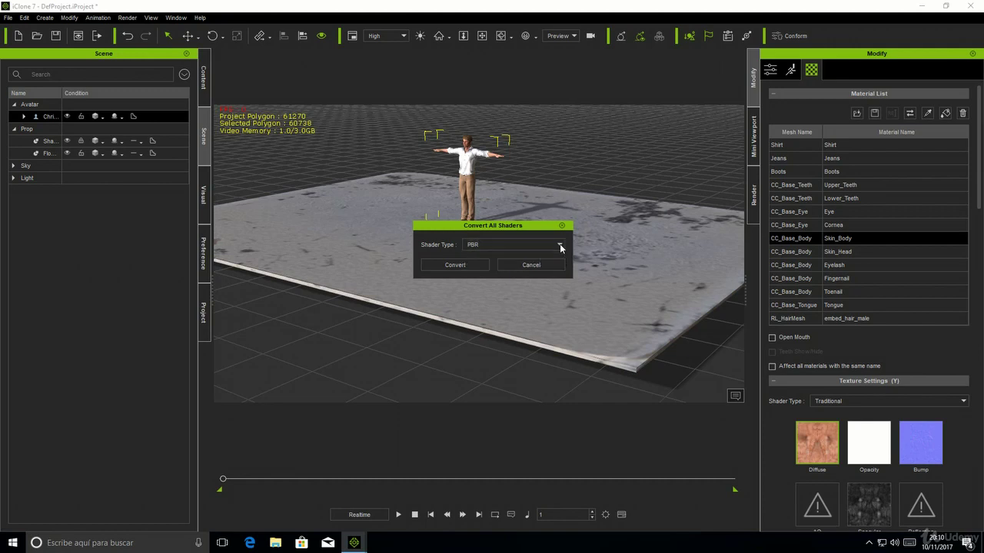
left_click(448, 264)
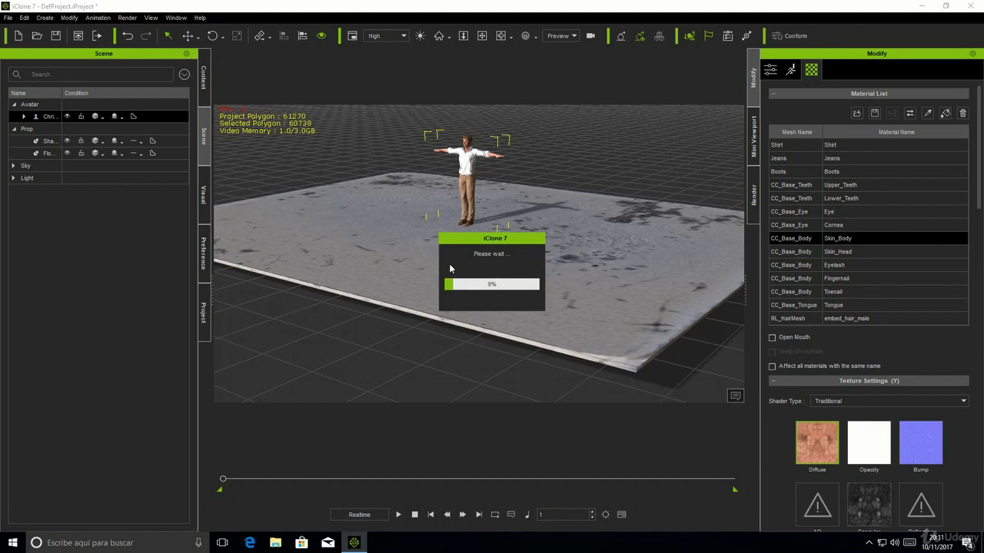
Step: Browse Christian's materials down to Fingernail, then select the floor to show its material
left_click(835, 318)
left_click(836, 305)
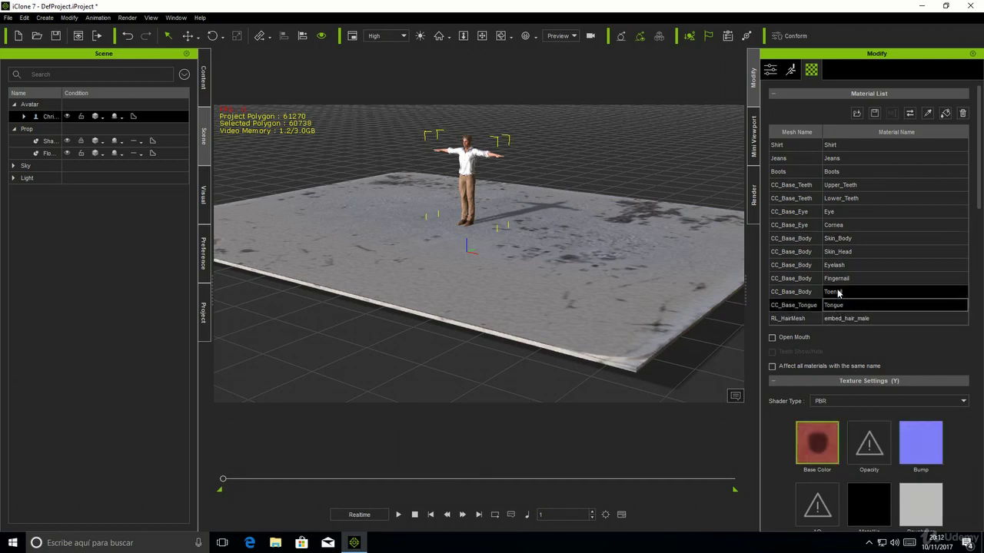
left_click(838, 291)
left_click(838, 280)
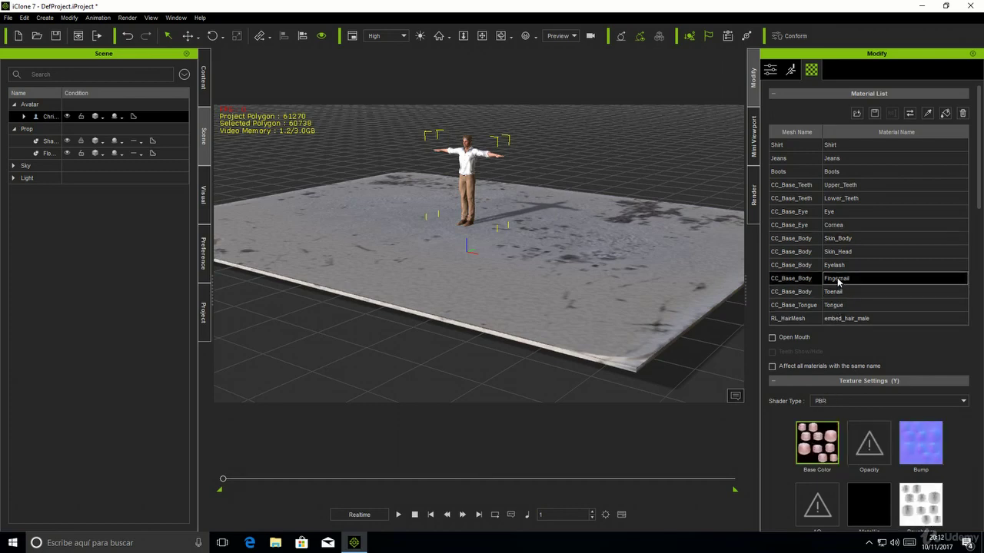
left_click(569, 311)
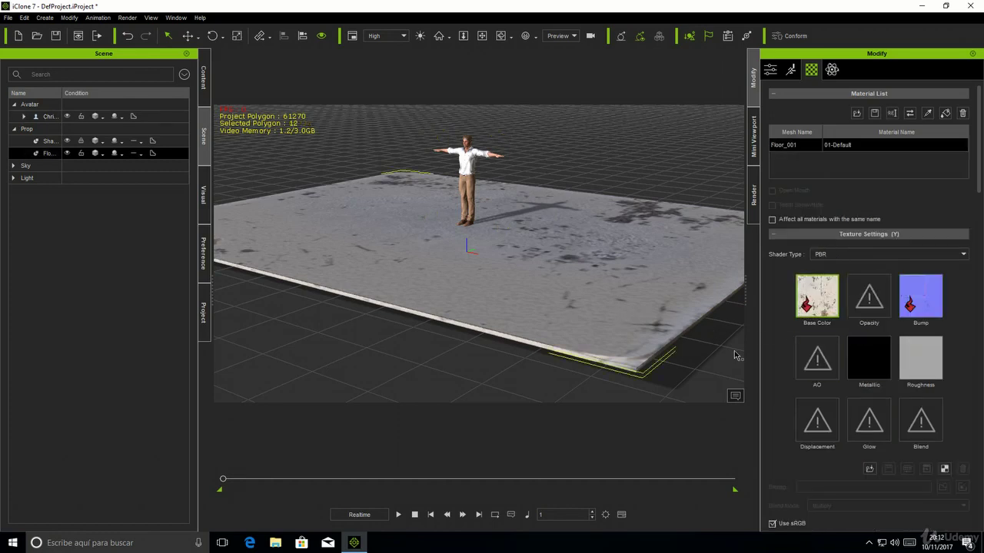
Step: Brighten the floor's Metallic map to grey and darken its Roughness map to -53
left_click(867, 357)
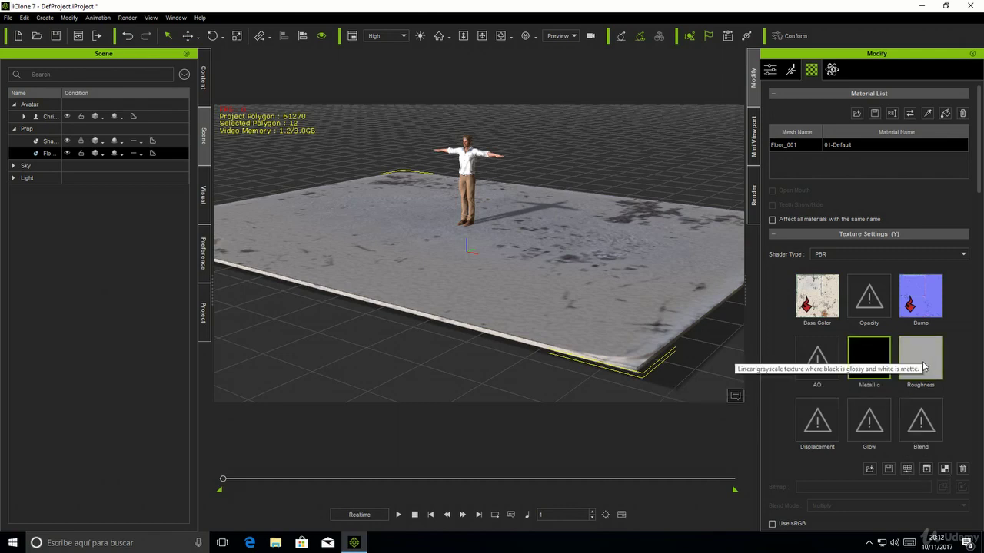
left_click(908, 468)
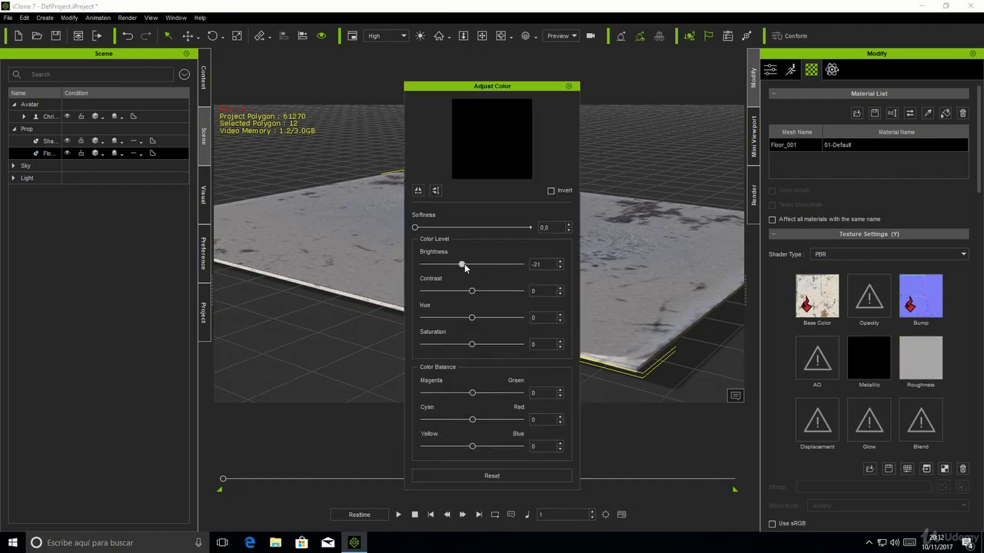
left_click_drag(471, 264, 498, 262)
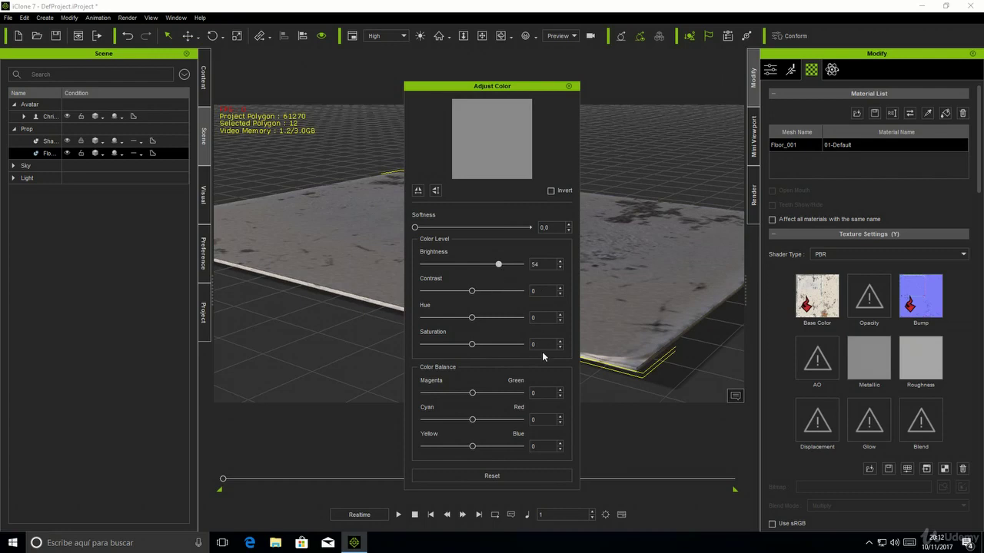
left_click(923, 361)
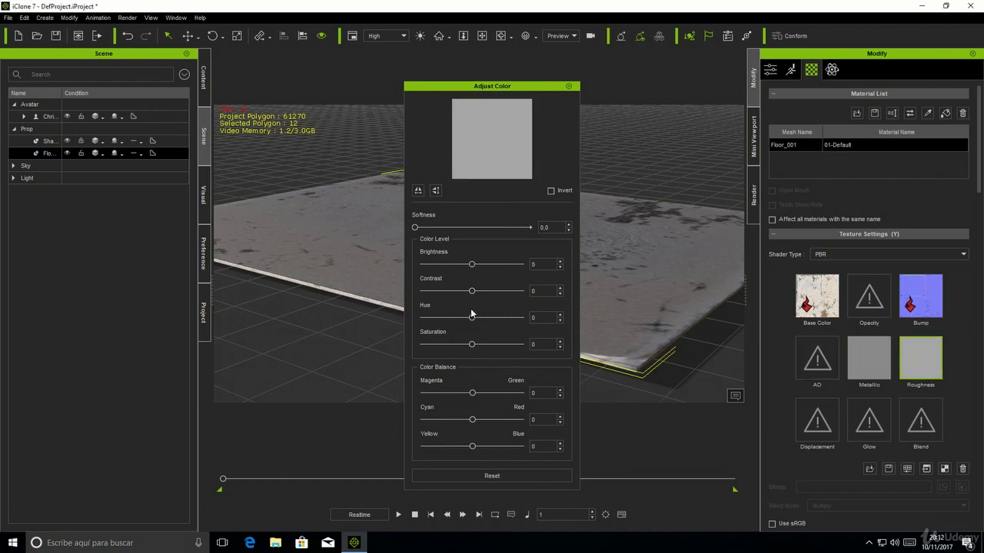
left_click_drag(472, 264, 446, 264)
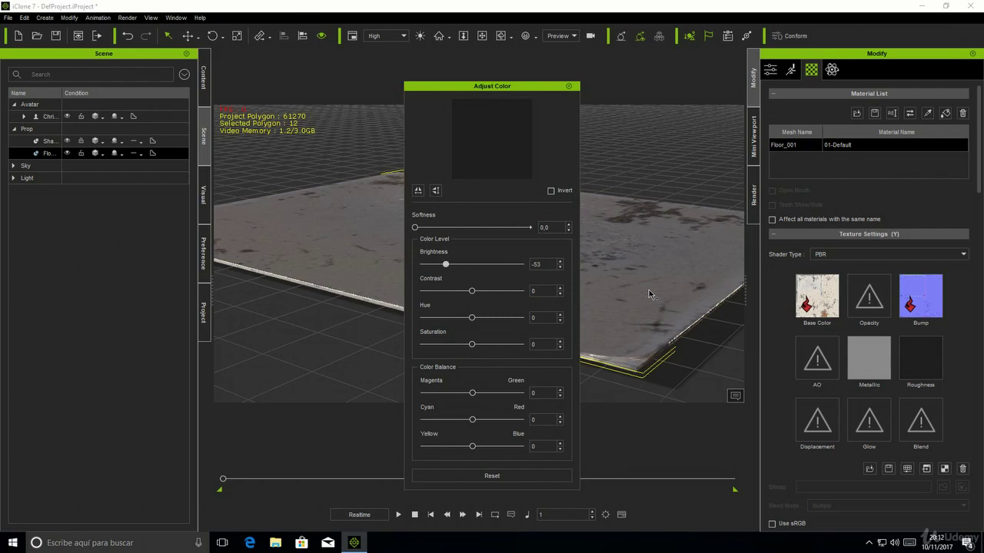
left_click(569, 86)
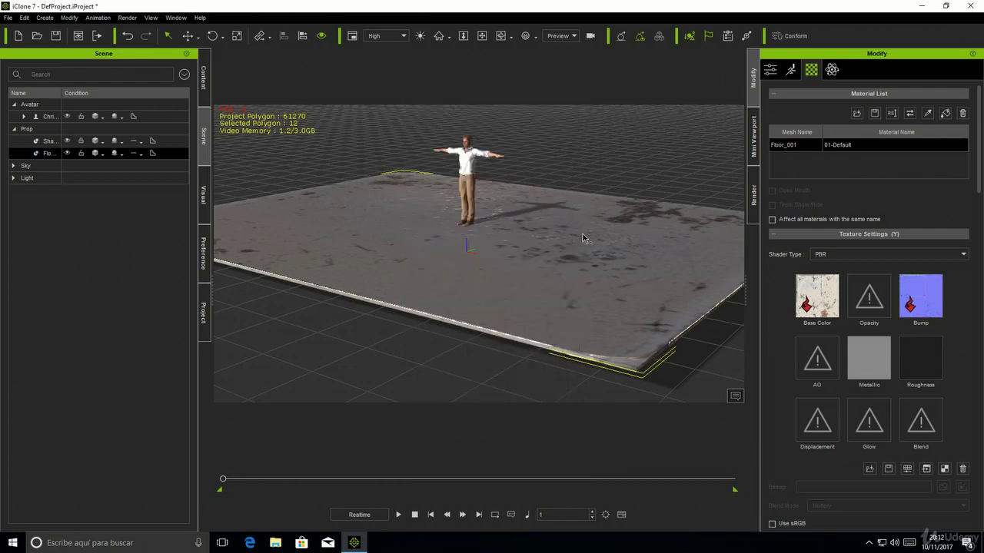
left_click(468, 37)
left_click_drag(604, 335, 590, 274)
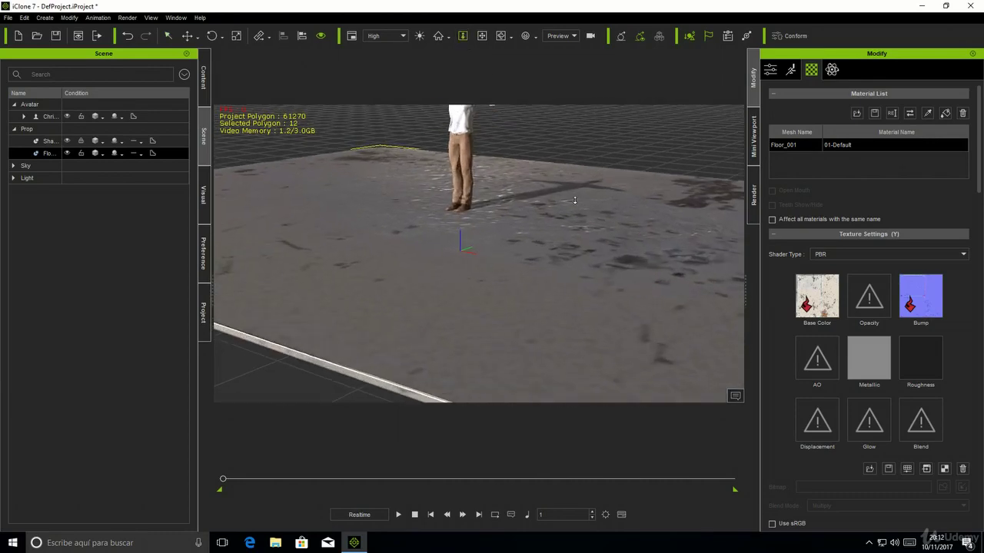
Step: Orbit around the floor and look at the Modify menu without choosing a tool
left_click(485, 37)
mouse_move(424, 243)
right_mouse_down()
mouse_move(419, 261)
mouse_move(417, 246)
mouse_move(468, 241)
mouse_move(499, 256)
mouse_move(439, 235)
mouse_move(499, 268)
mouse_move(438, 301)
mouse_move(453, 311)
mouse_move(445, 320)
right_mouse_up()
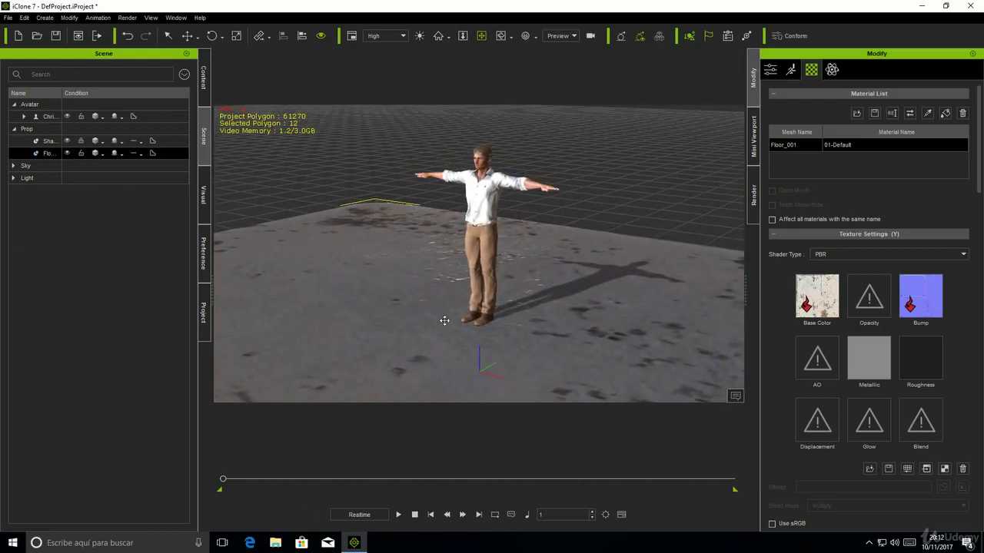
left_click(67, 18)
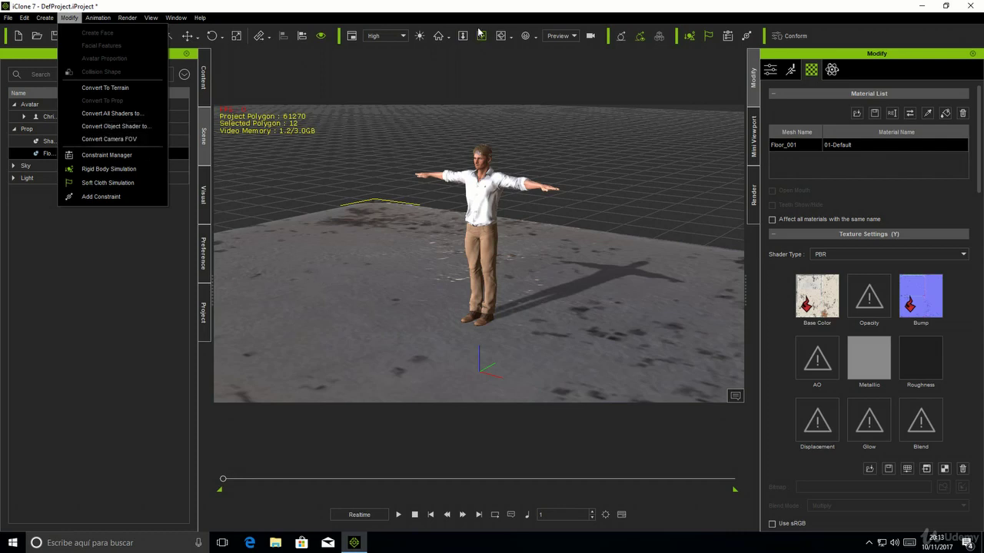
left_click(476, 88)
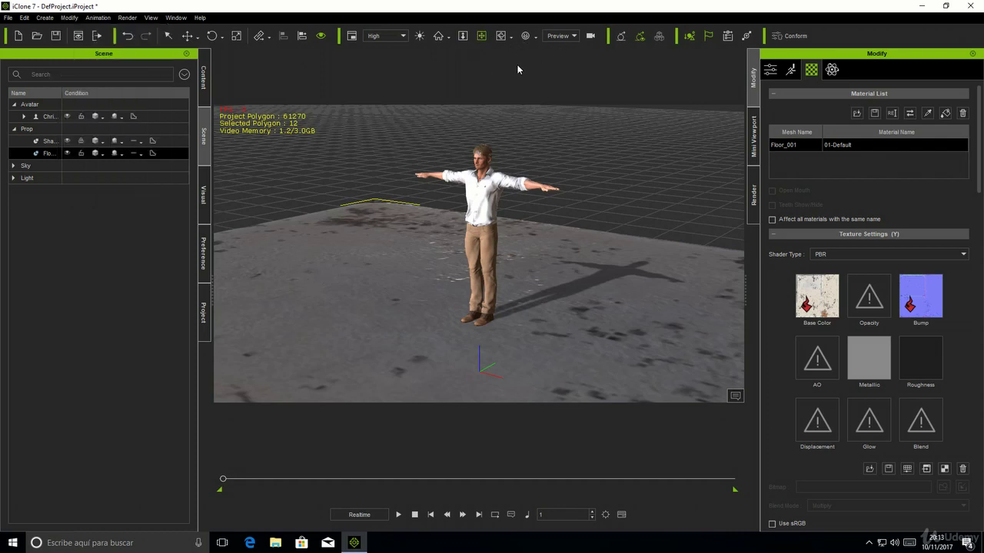
Step: Show the Preview camera's settings and check its Fit FOV options, keeping Horizontal
left_click(591, 37)
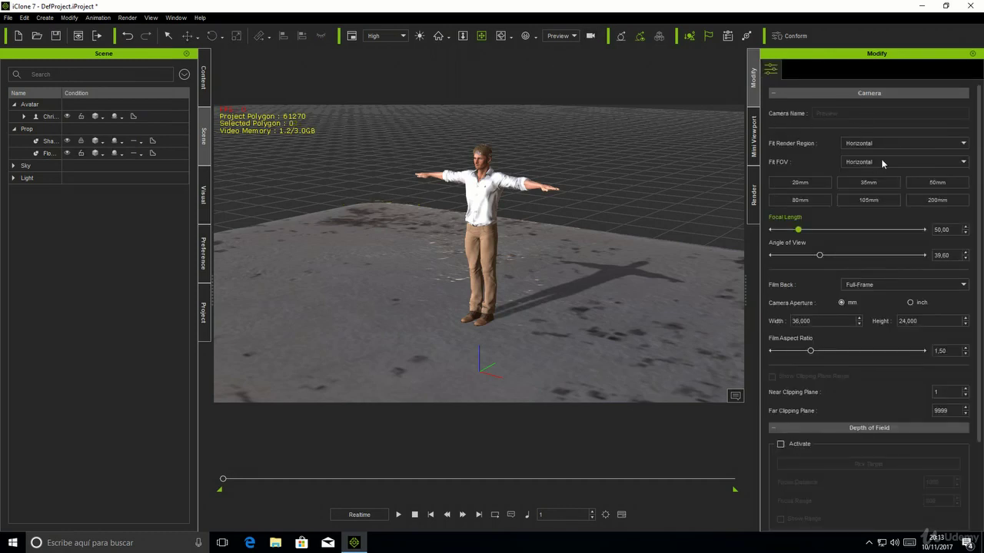
left_click(965, 164)
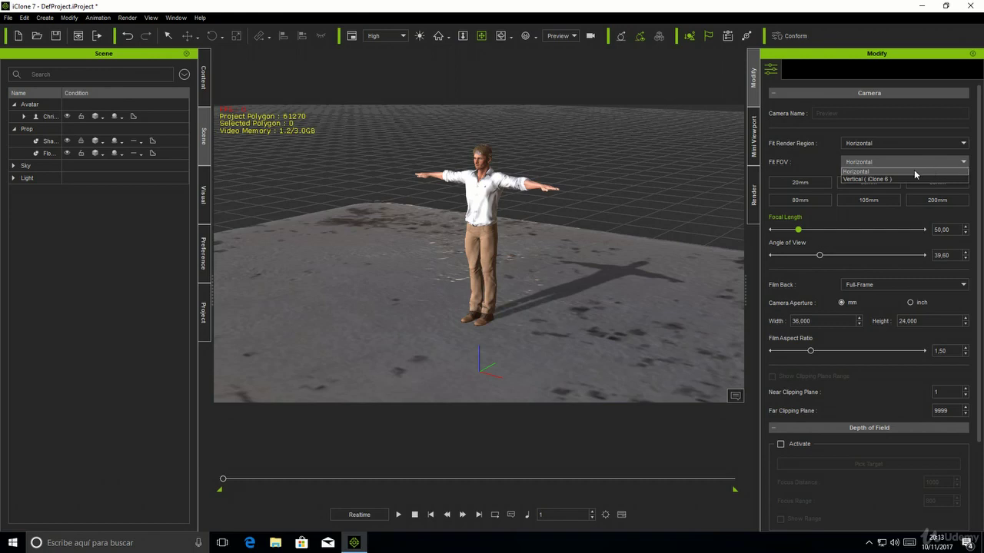
left_click(865, 173)
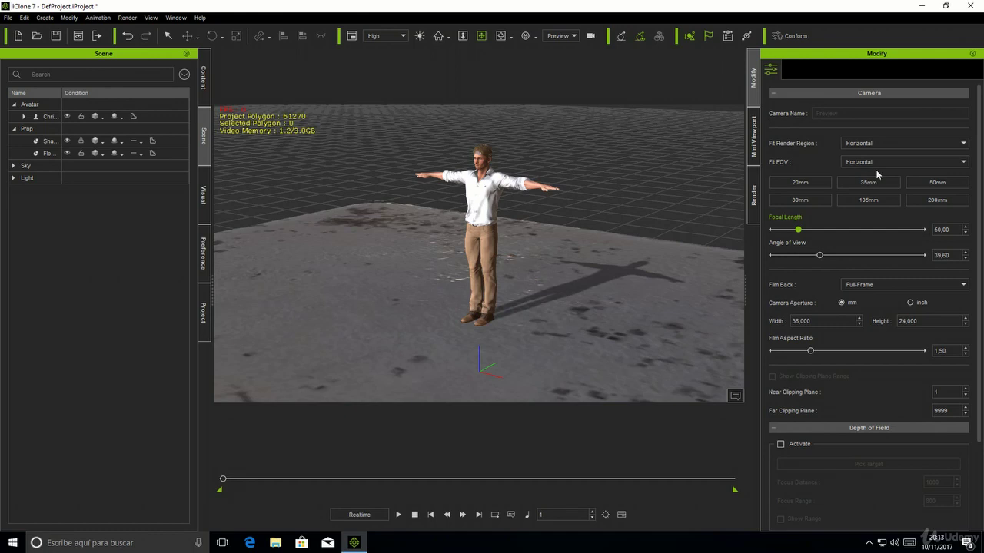
left_click(69, 18)
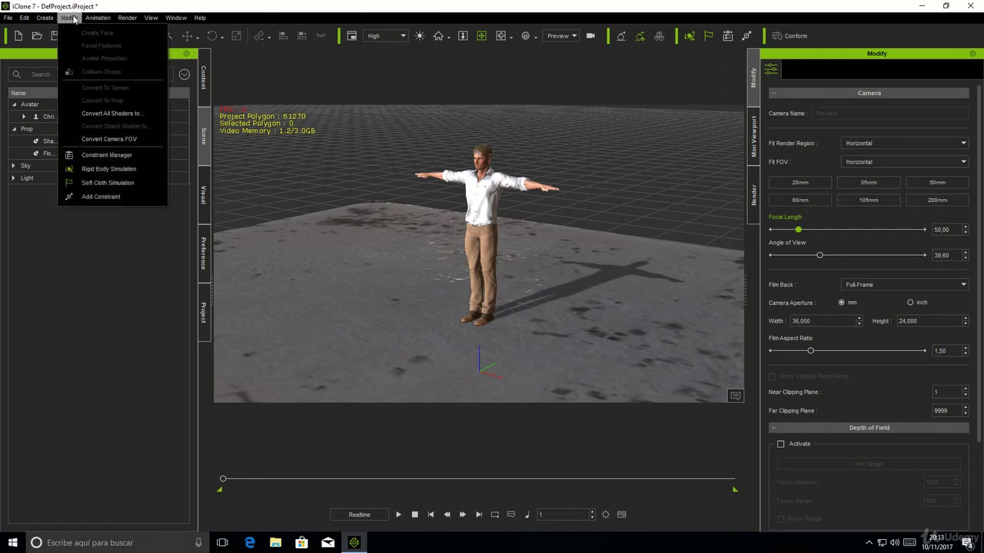
left_click(102, 139)
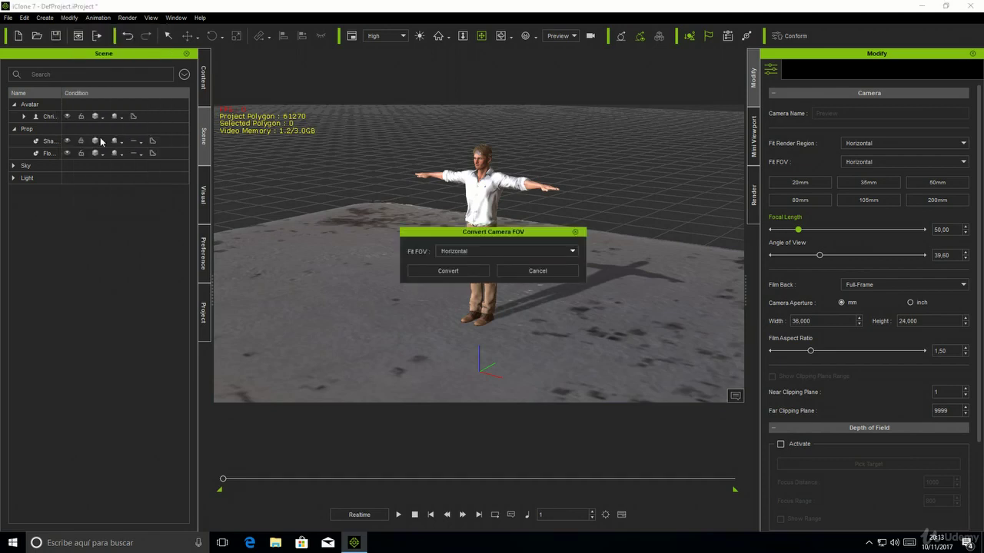
left_click(571, 252)
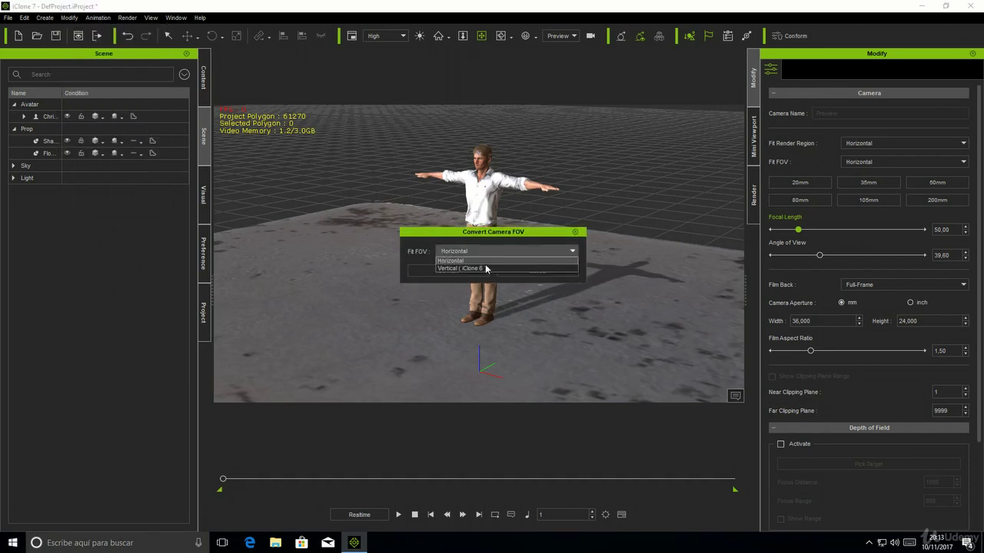
left_click(463, 268)
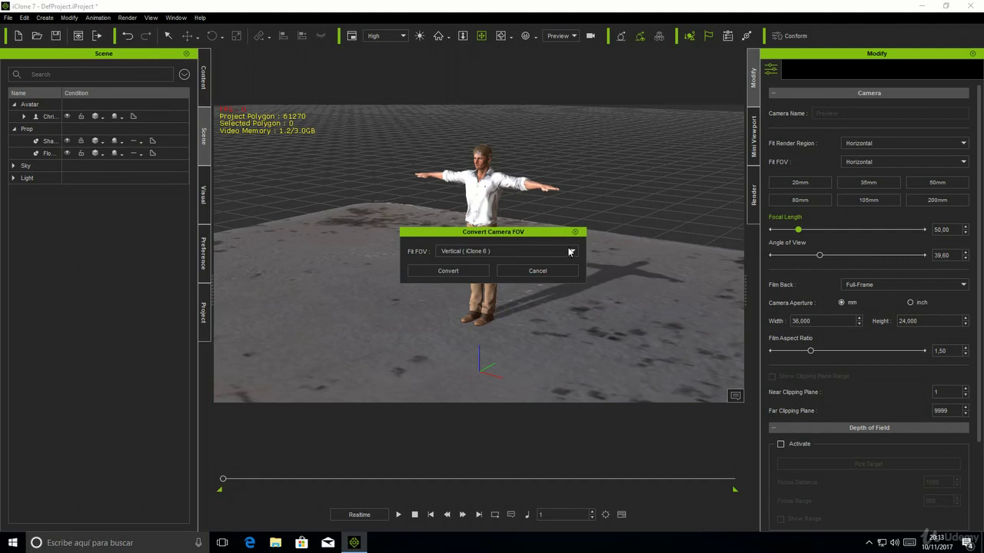
left_click(569, 251)
left_click(458, 261)
left_click(452, 271)
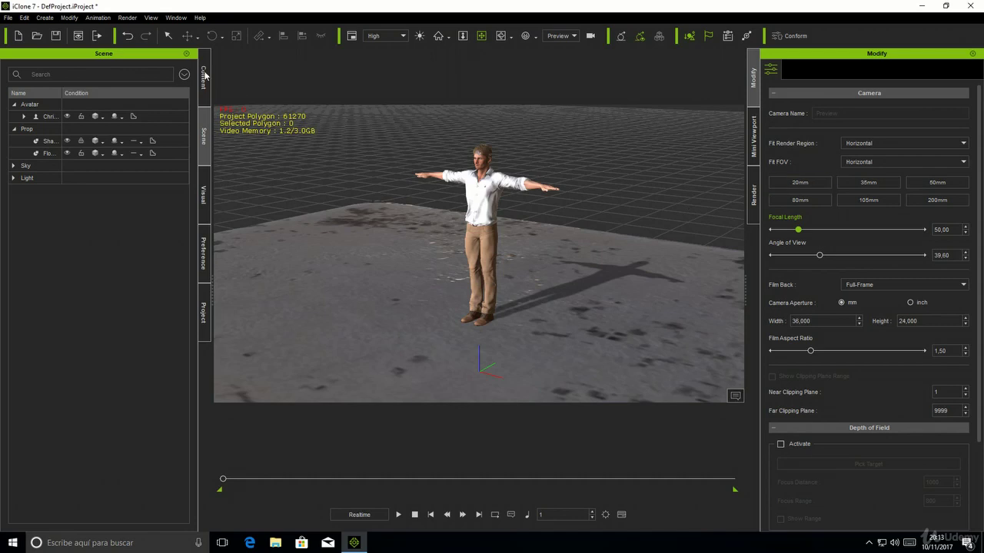
left_click(70, 18)
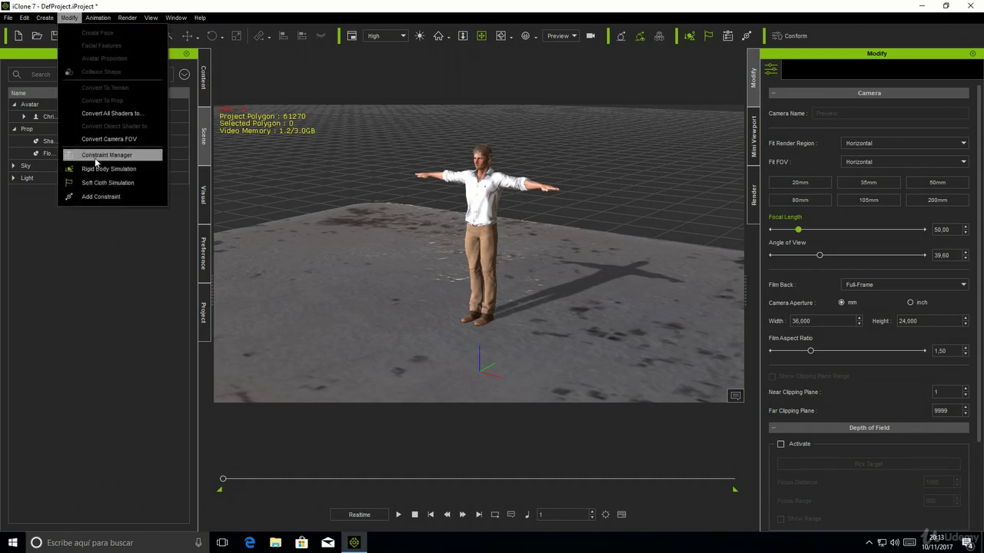
left_click(99, 157)
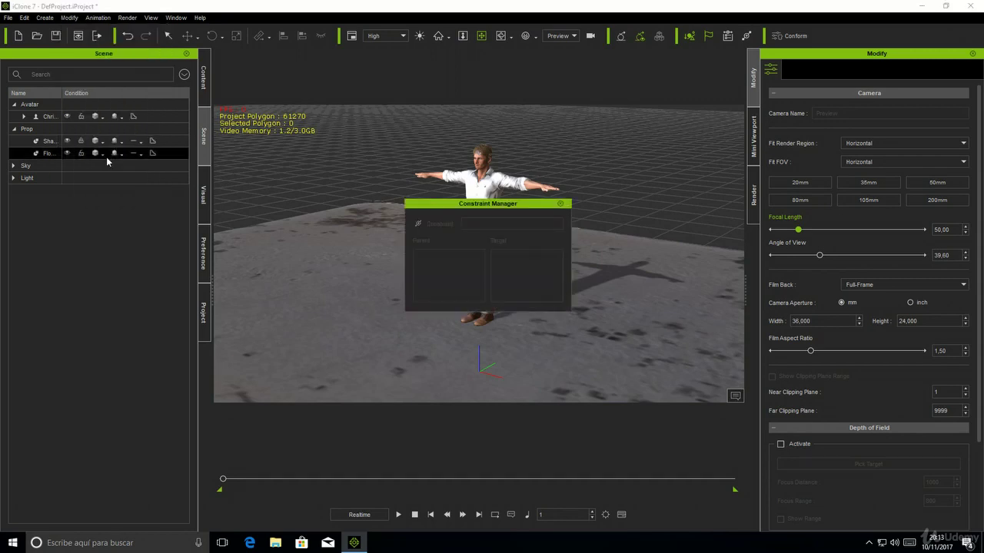
left_click_drag(475, 204, 593, 204)
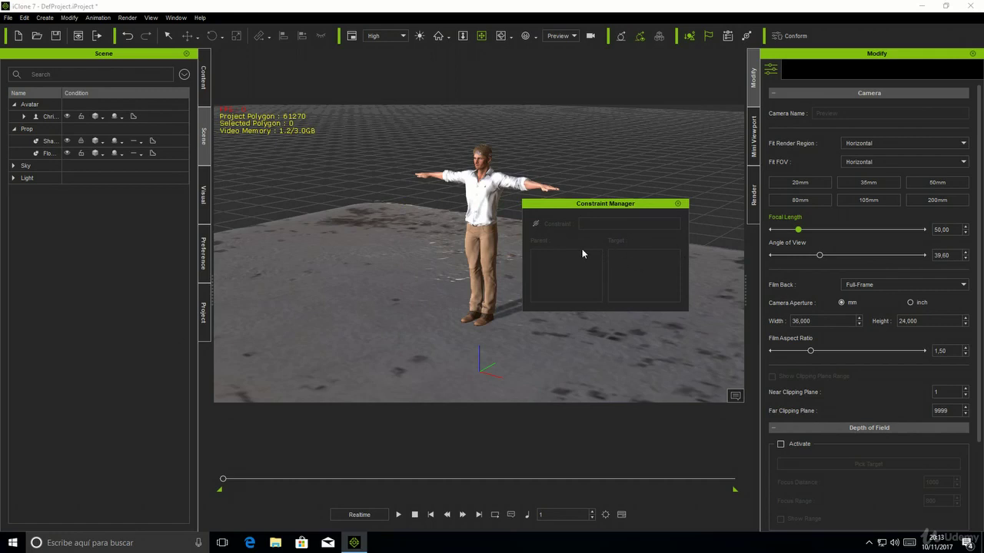
left_click(678, 204)
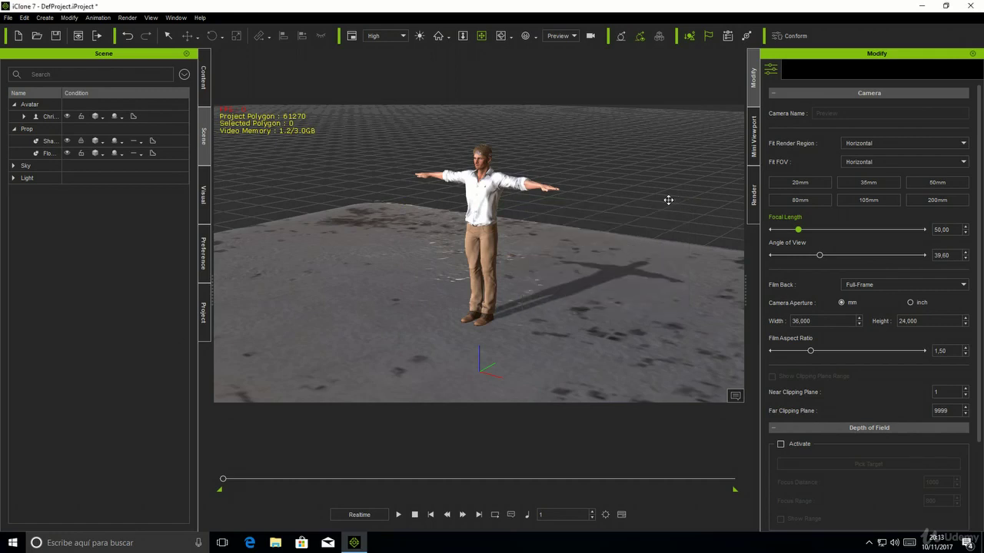
left_click(68, 18)
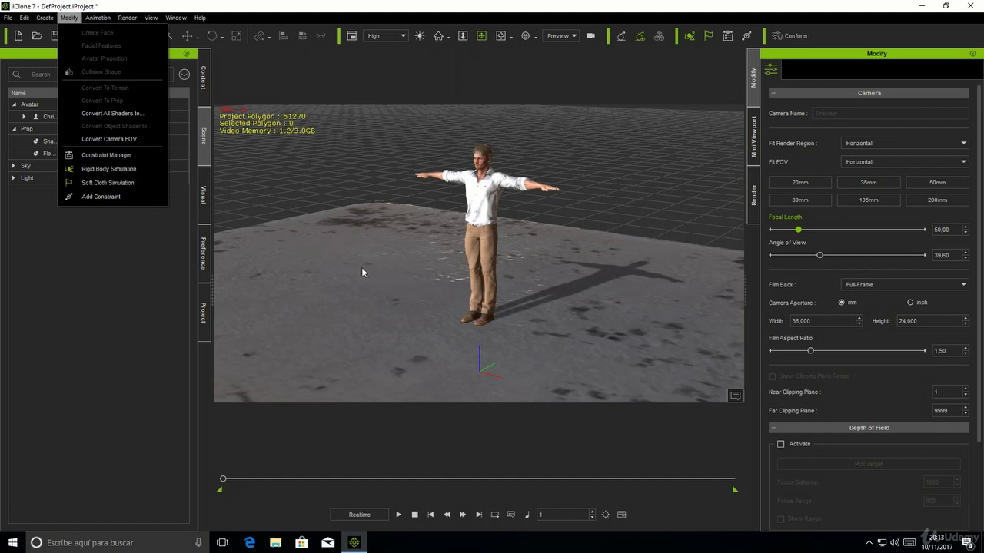
left_click(100, 172)
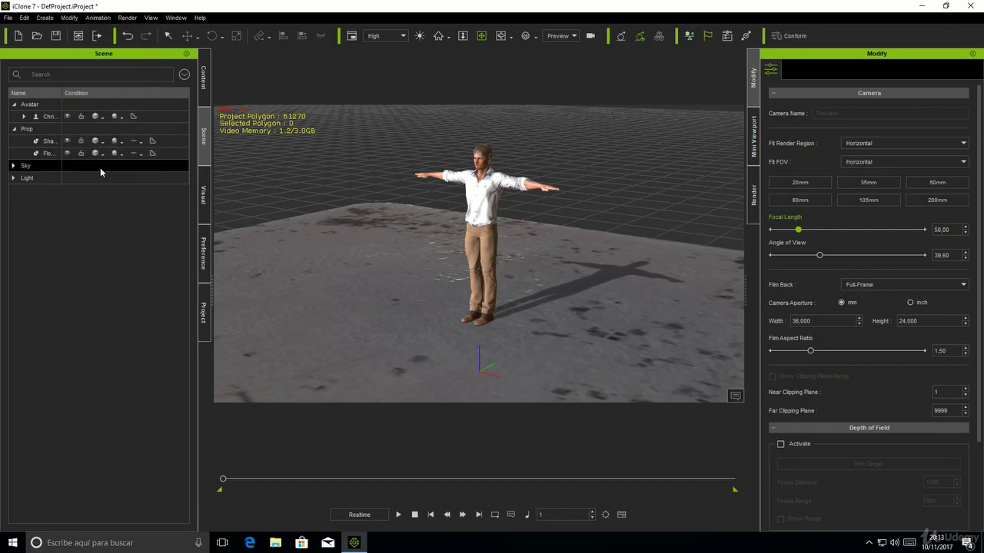
left_click(689, 37)
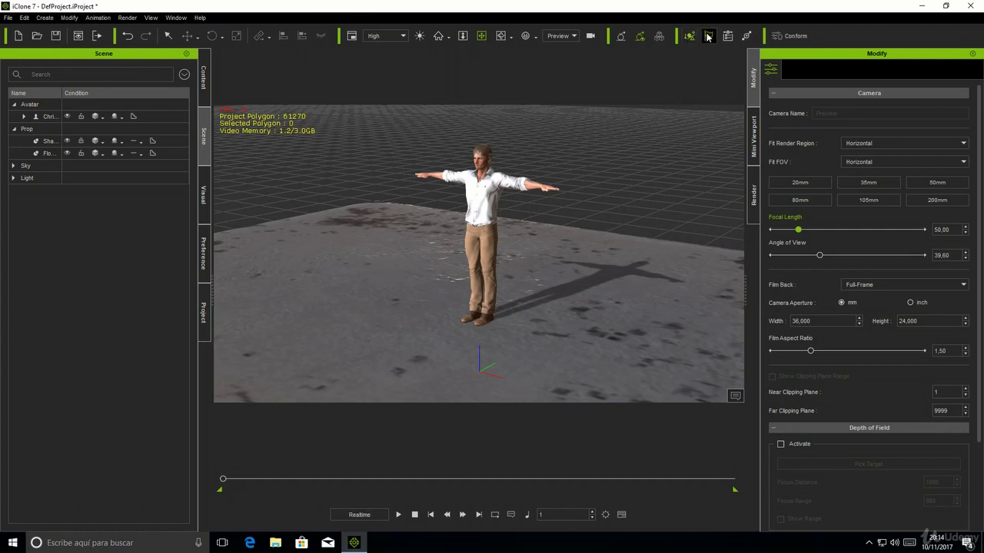
left_click(69, 18)
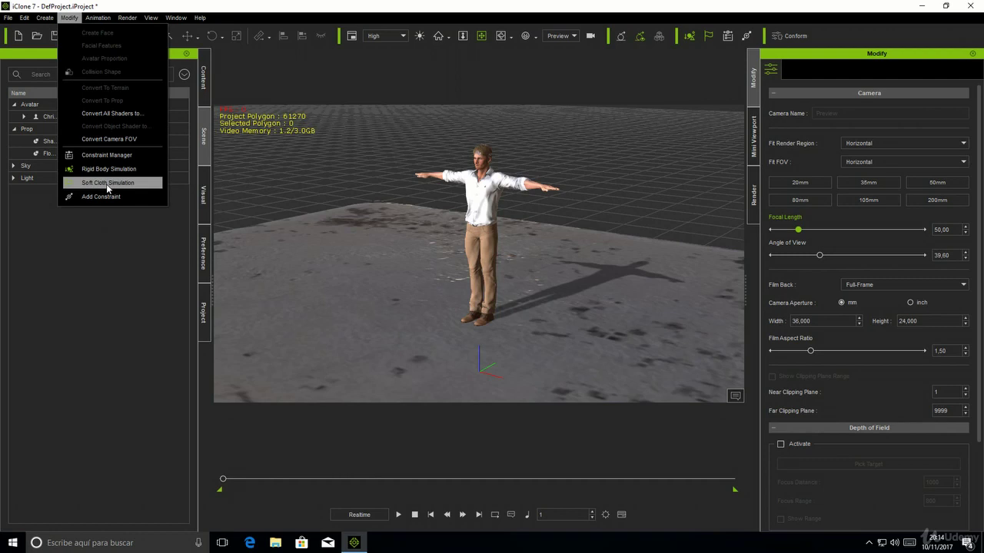
left_click(106, 184)
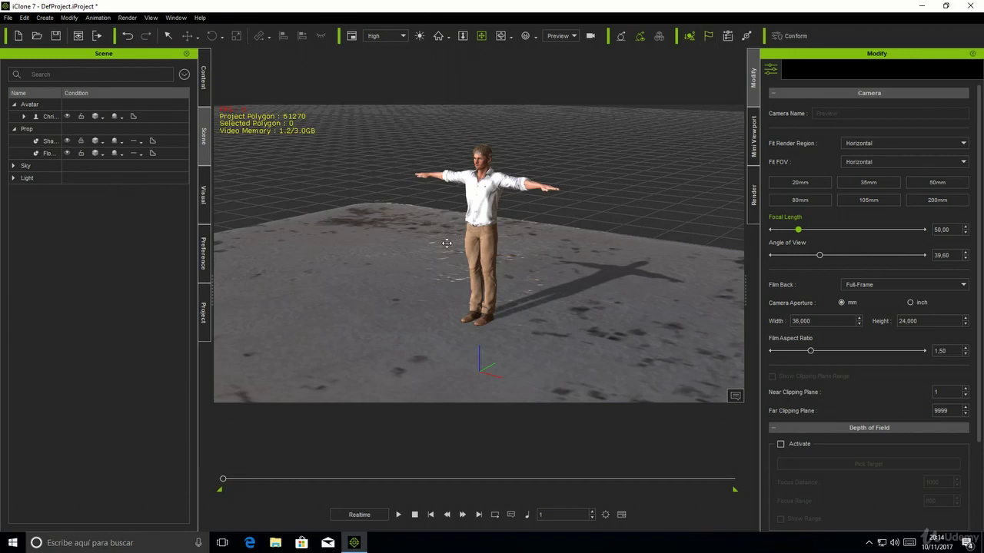
Step: Delete the character Christian and the floor Floor_001 from the scene
middle_click_drag(446, 241, 466, 220)
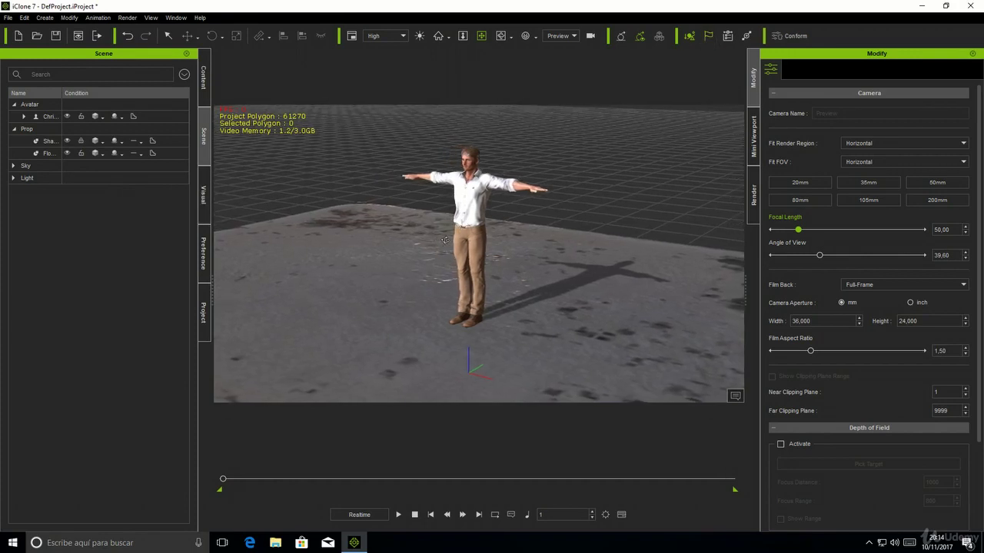
left_click(467, 220)
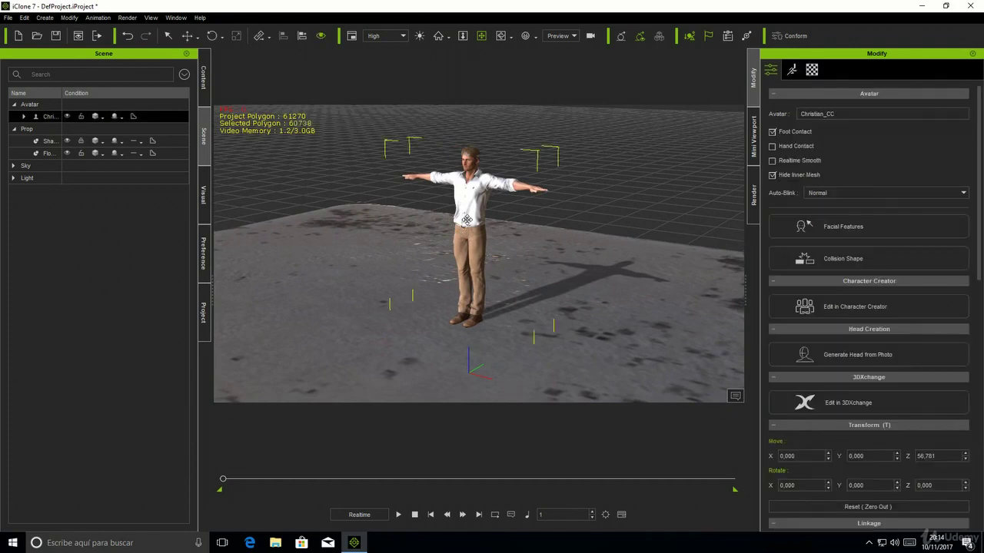
key("Delete")
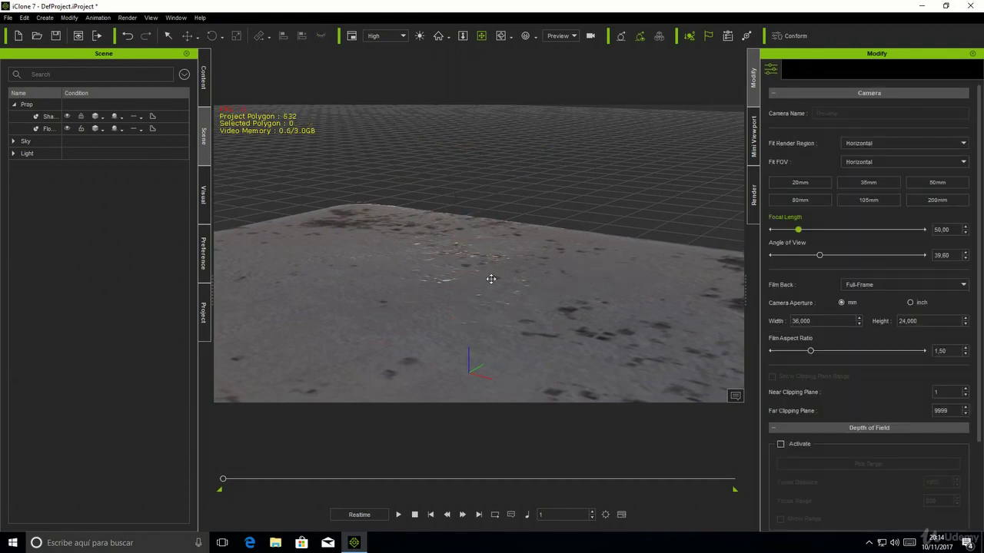
left_click(491, 279)
key("Delete")
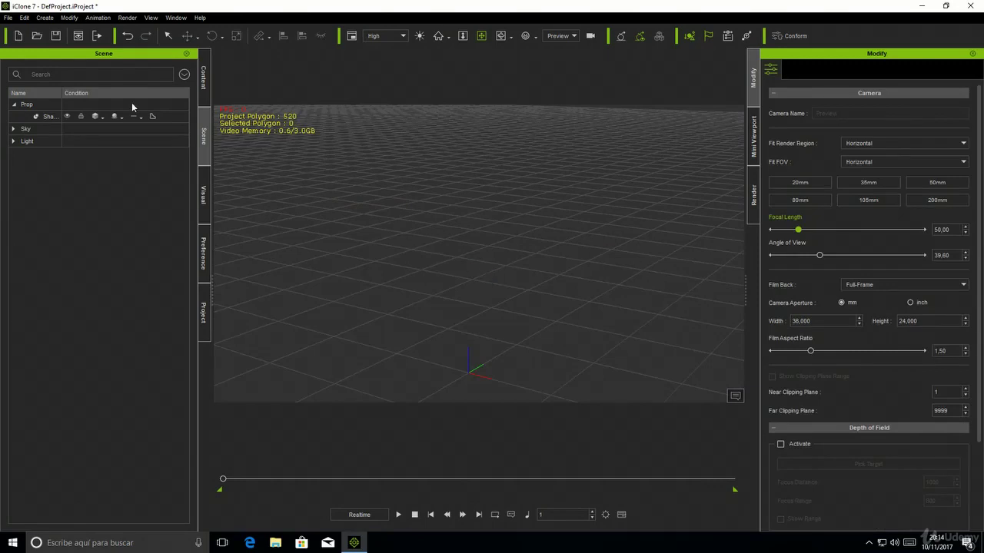
Step: Browse the Content library's Project templates to the 01 G6 Actors folder
left_click(201, 81)
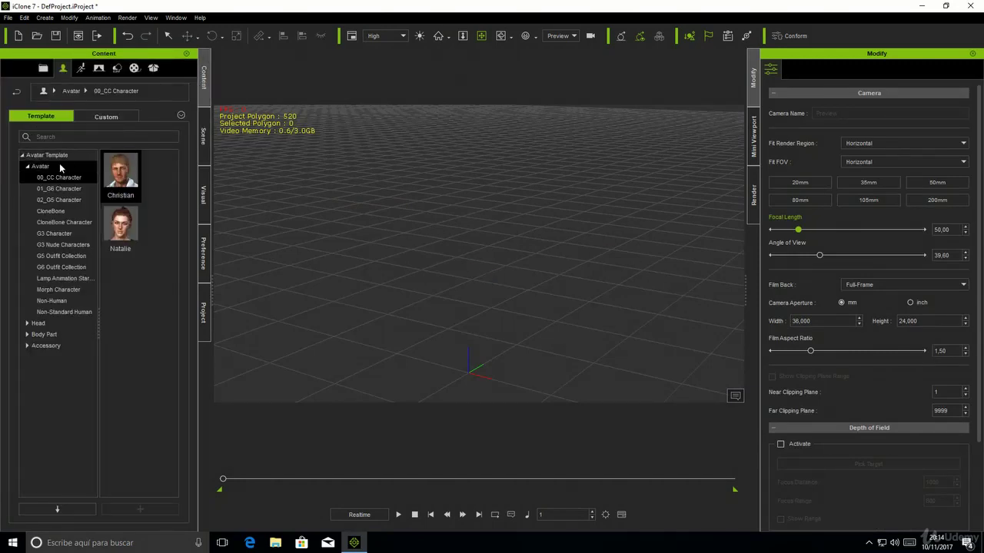
left_click(43, 68)
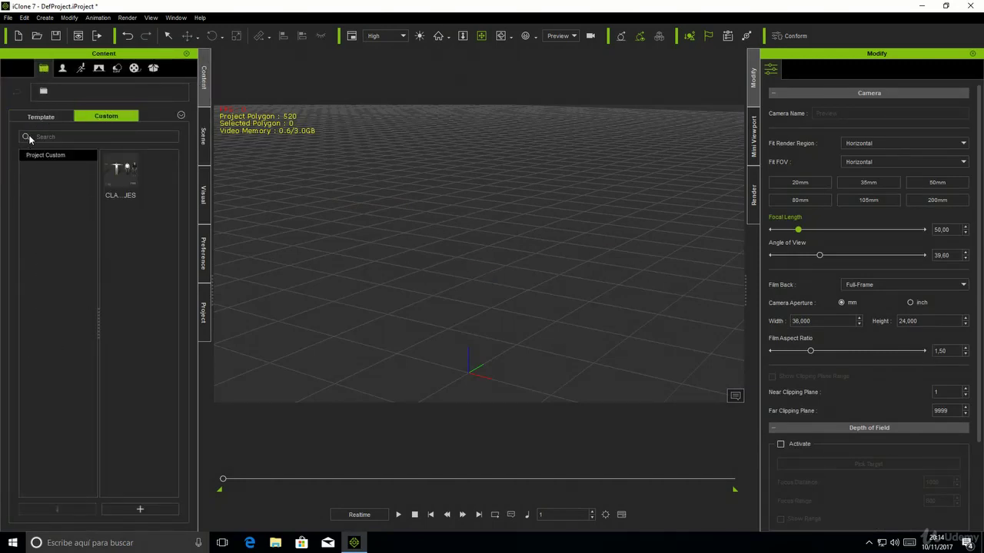
left_click(37, 117)
left_click(47, 166)
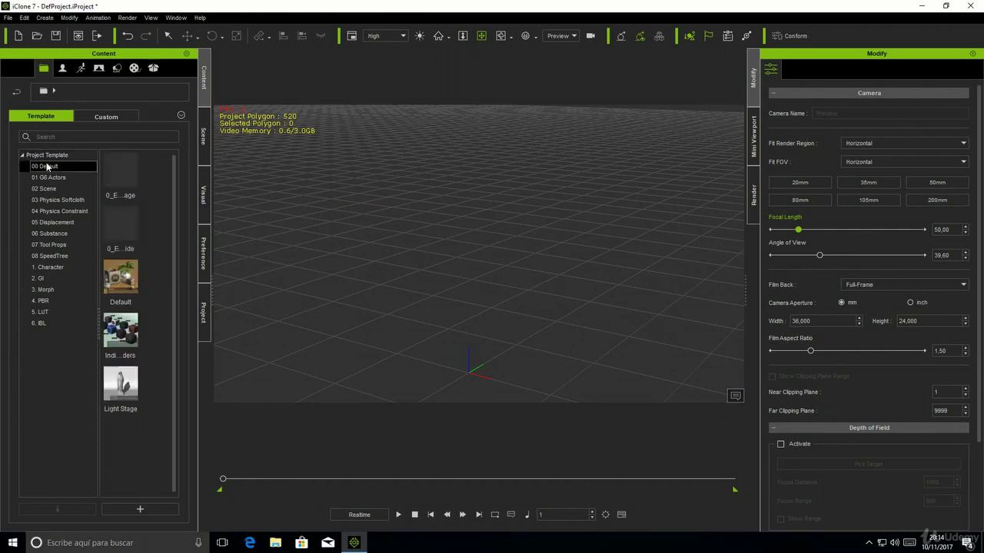
left_click(44, 177)
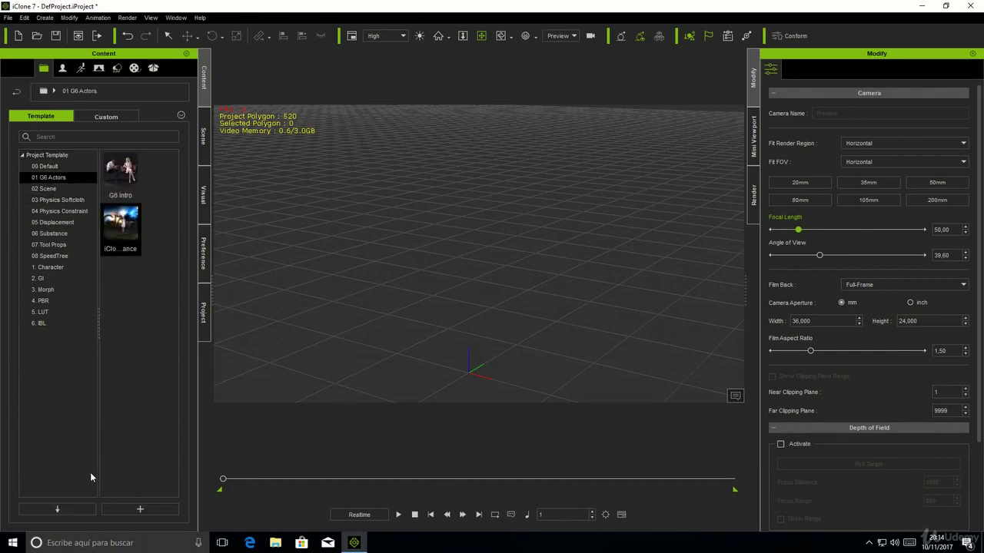
Step: Load the iClone Dance template without saving the current scene and dismiss the effects warning
left_click(57, 509)
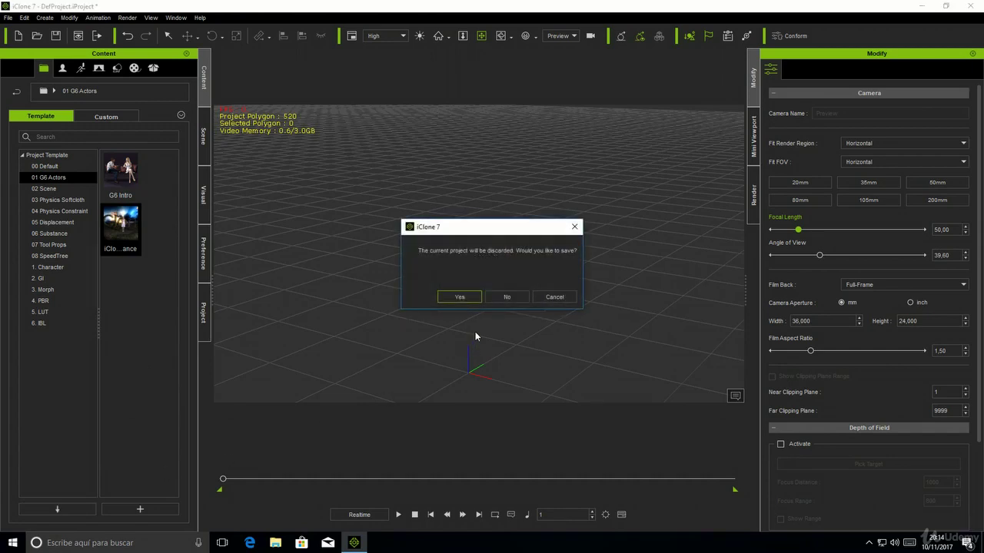
left_click(506, 297)
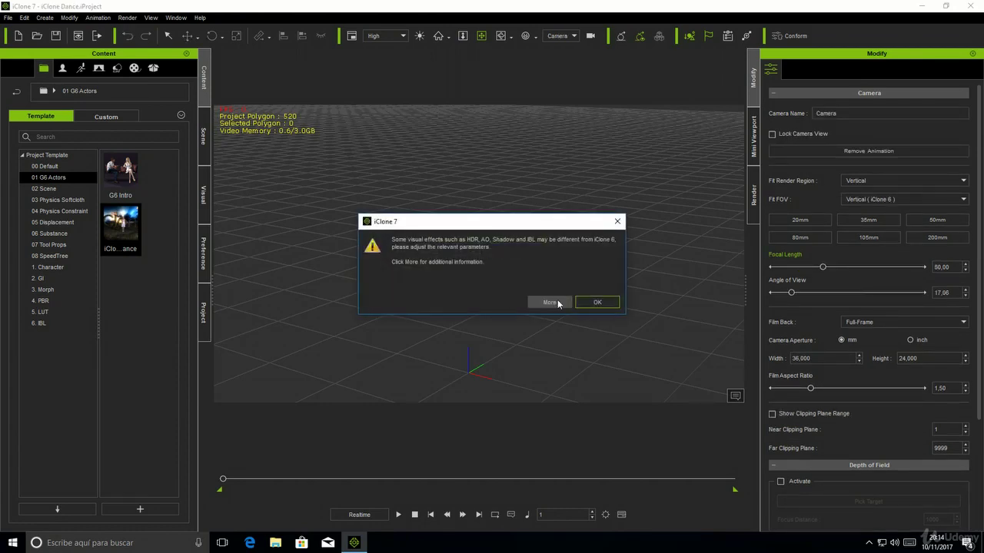
left_click(597, 302)
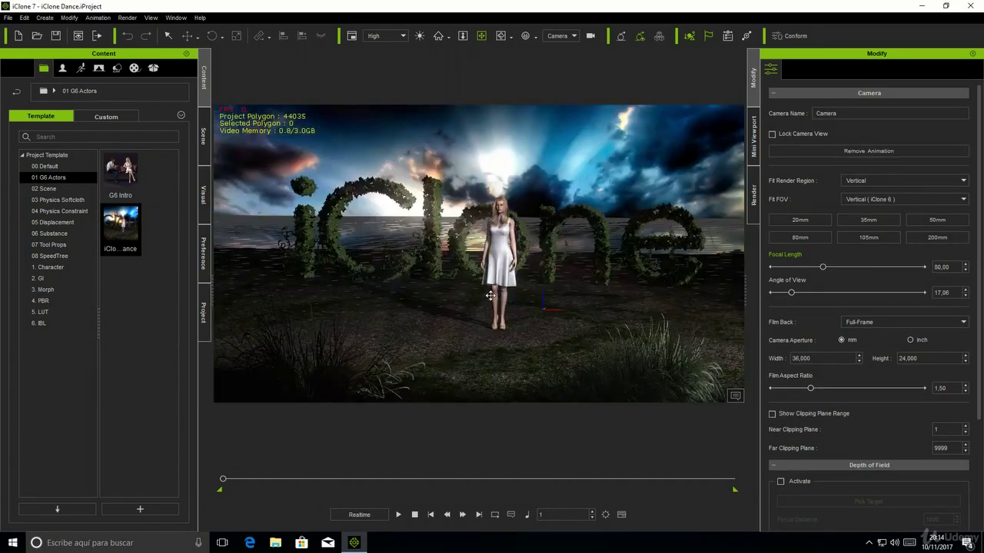
Step: Select Heidi, zoom in on her, and play her dance animation
mouse_move(585, 302)
left_mouse_down()
mouse_move(530, 295)
mouse_move(528, 262)
left_mouse_up()
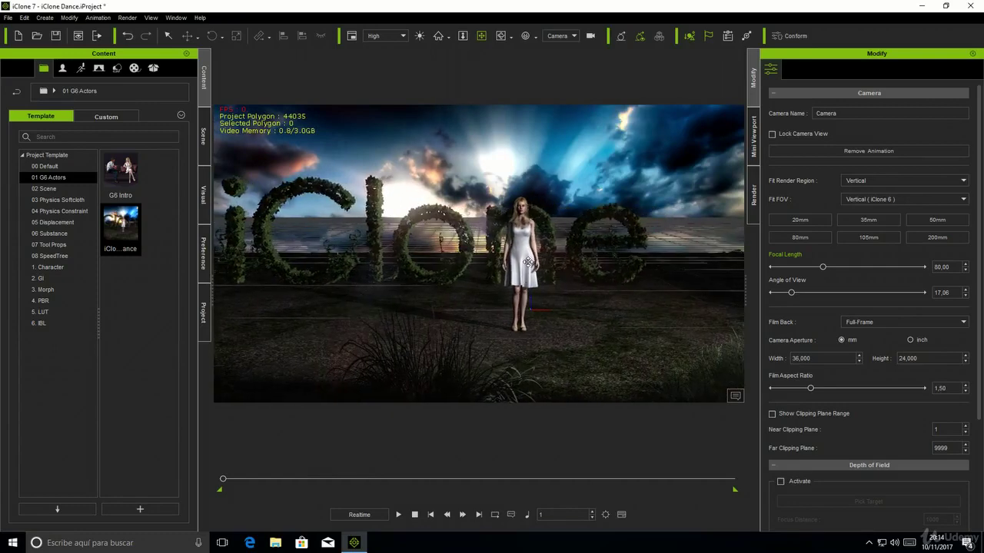
left_click(530, 264)
scroll(532, 269, "up", 2)
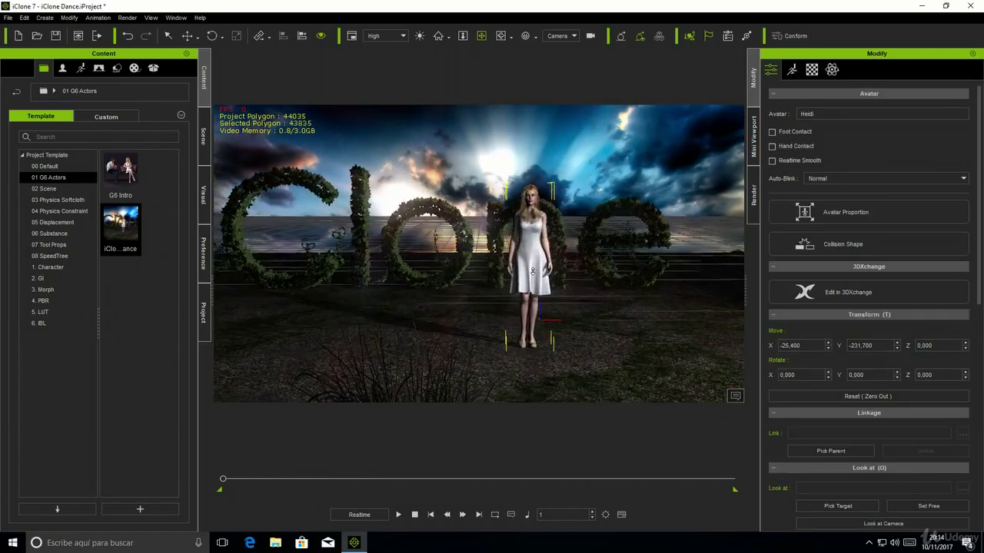
scroll(529, 267, "up", 1)
scroll(526, 267, "up", 1)
scroll(520, 265, "up", 2)
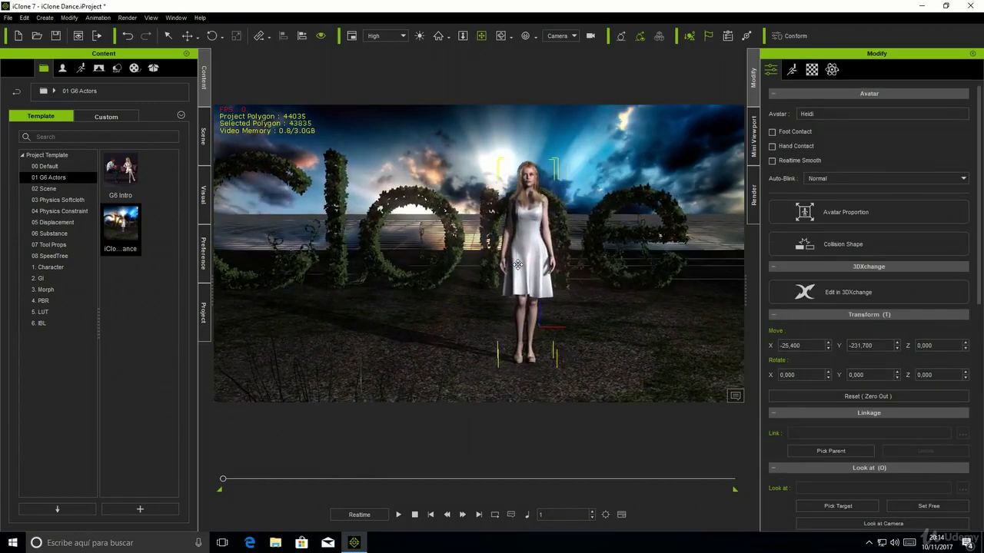
left_click(398, 515)
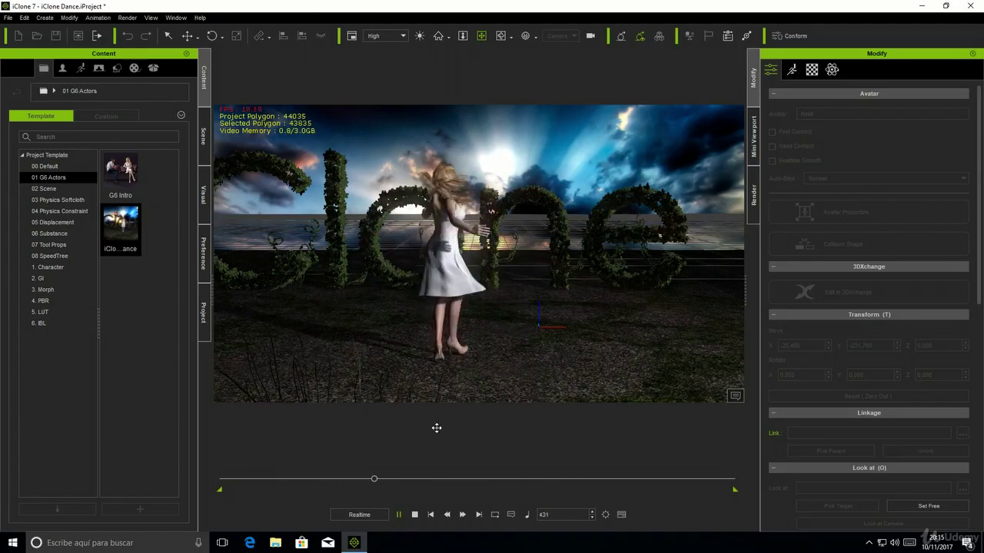
Step: Replay Heidi's dance twice, rewind to frame 1, and open the Modify menu
left_click(414, 514)
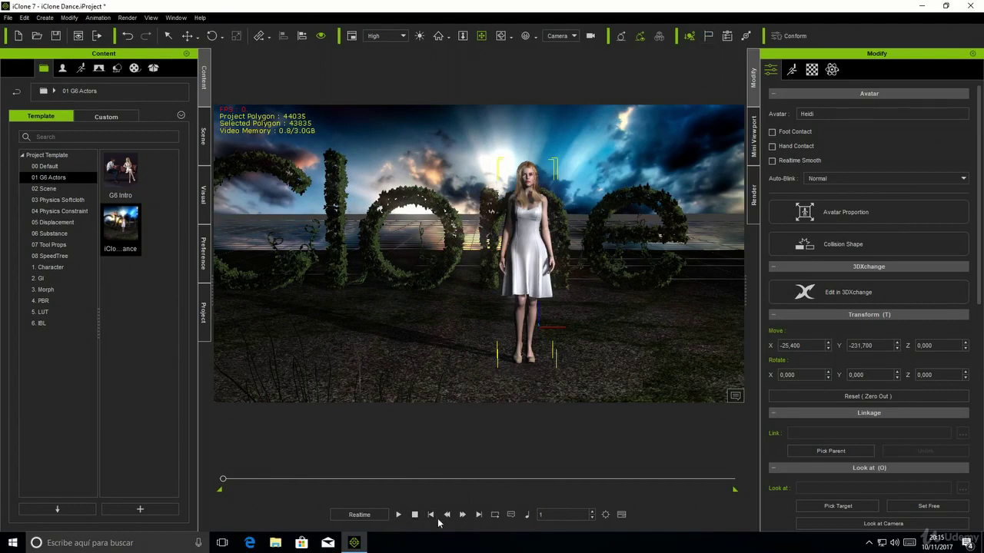
left_click(399, 516)
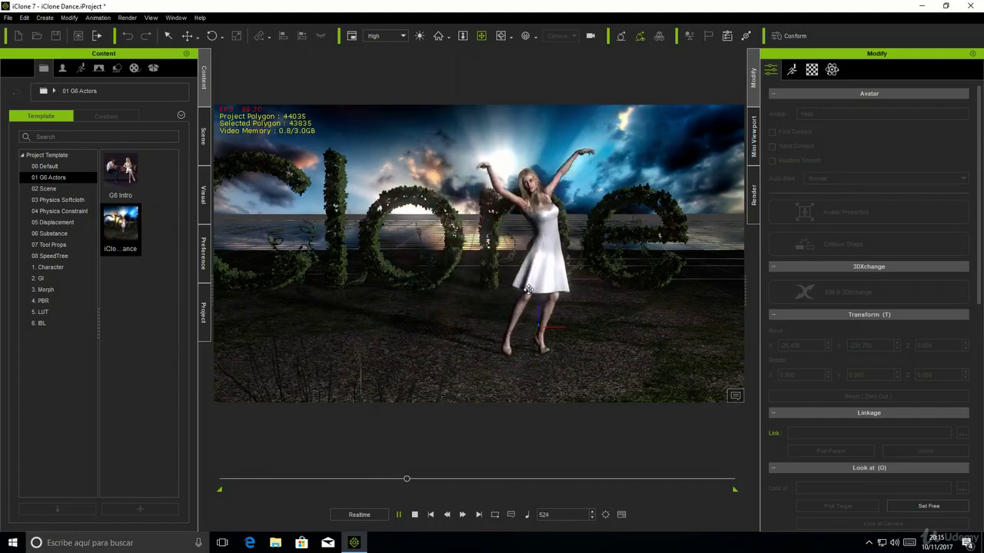
left_click(431, 515)
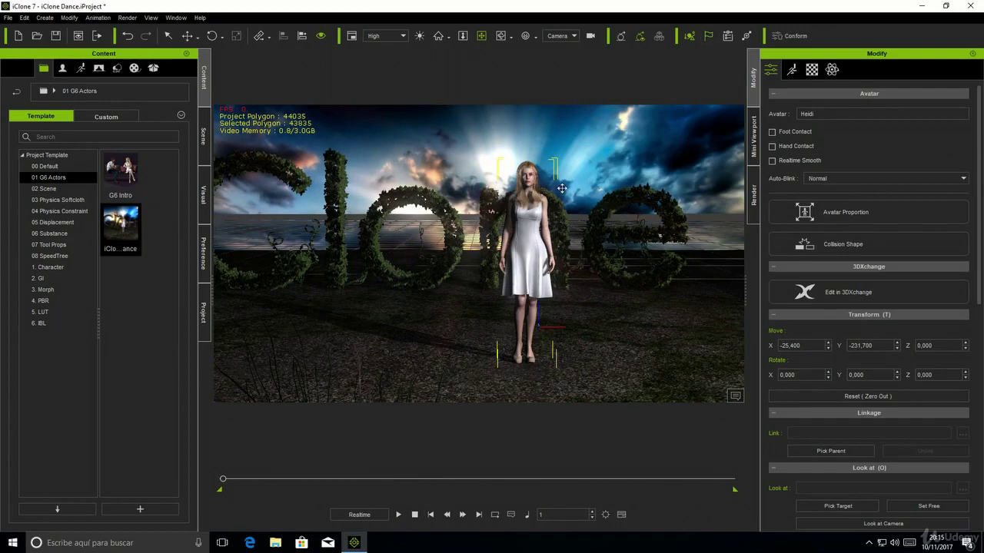
left_click(398, 515)
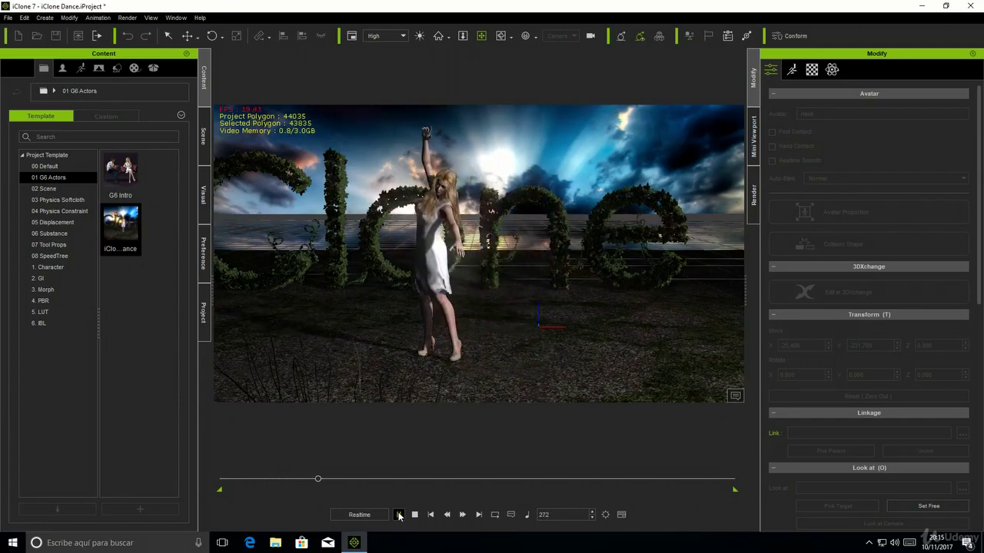
left_click(414, 515)
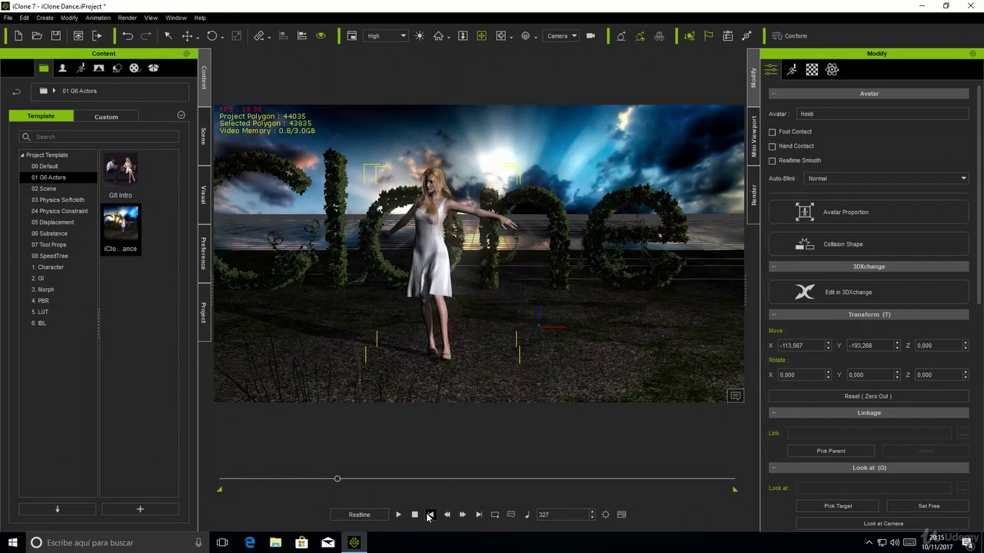
left_click(429, 515)
left_click(70, 19)
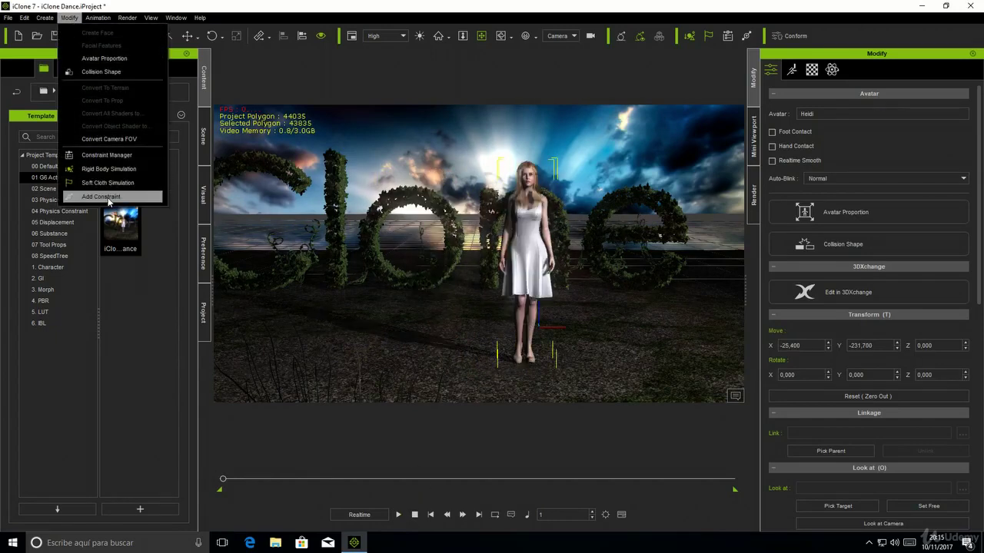
Step: View the Add Constraint panel's constraint types, close it, and reopen the Modify menu
left_click(108, 199)
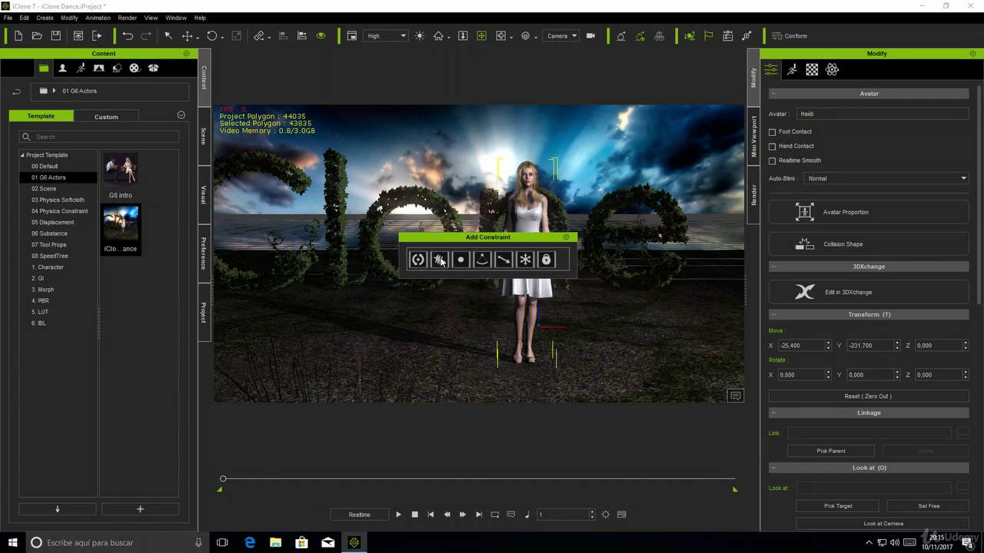
left_click(567, 239)
left_click(69, 17)
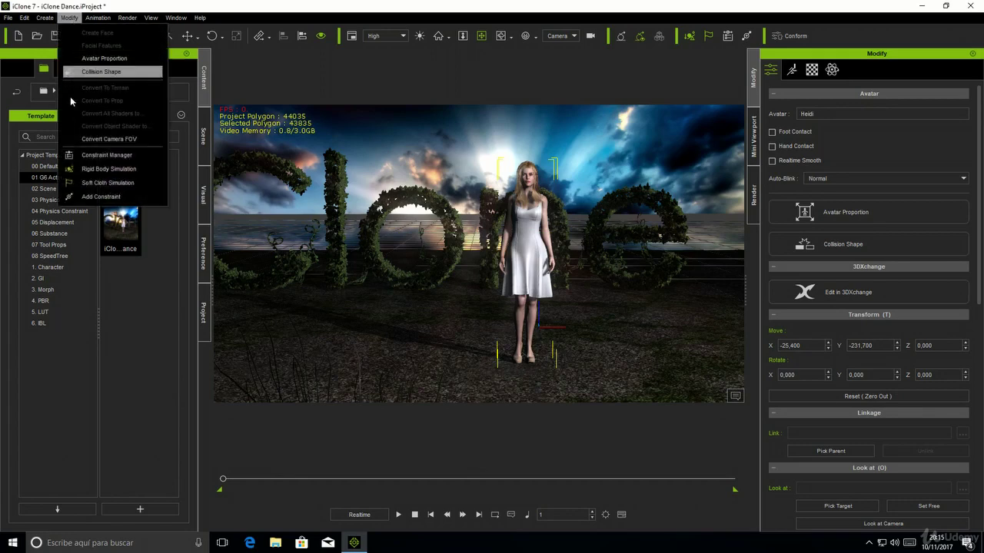